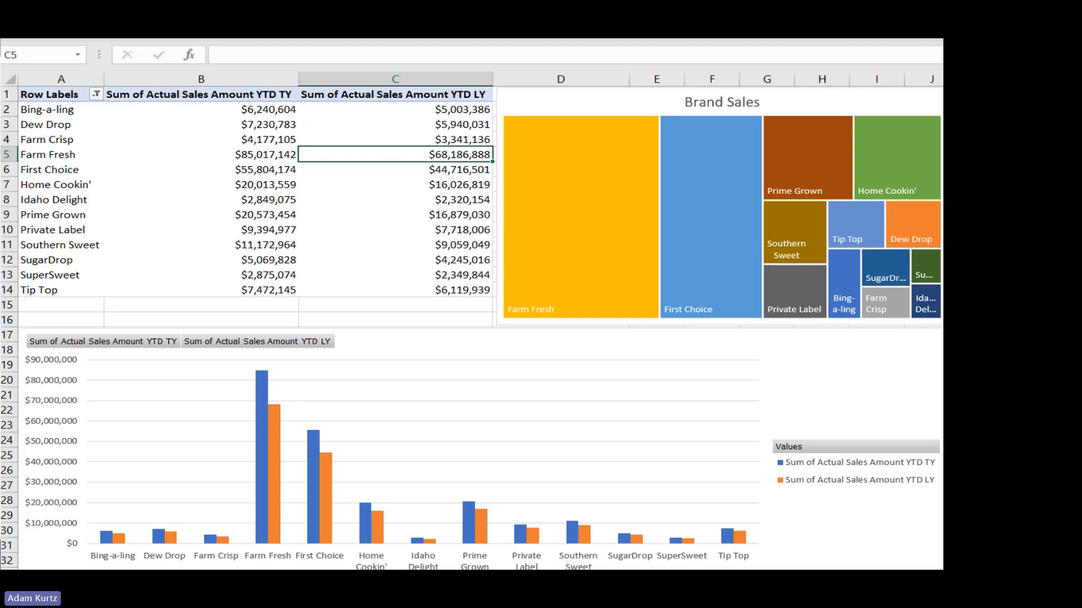
Step: End the slide show on the contact slide and switch to the Stratum Sales New report in Power BI Desktop
key(Right)
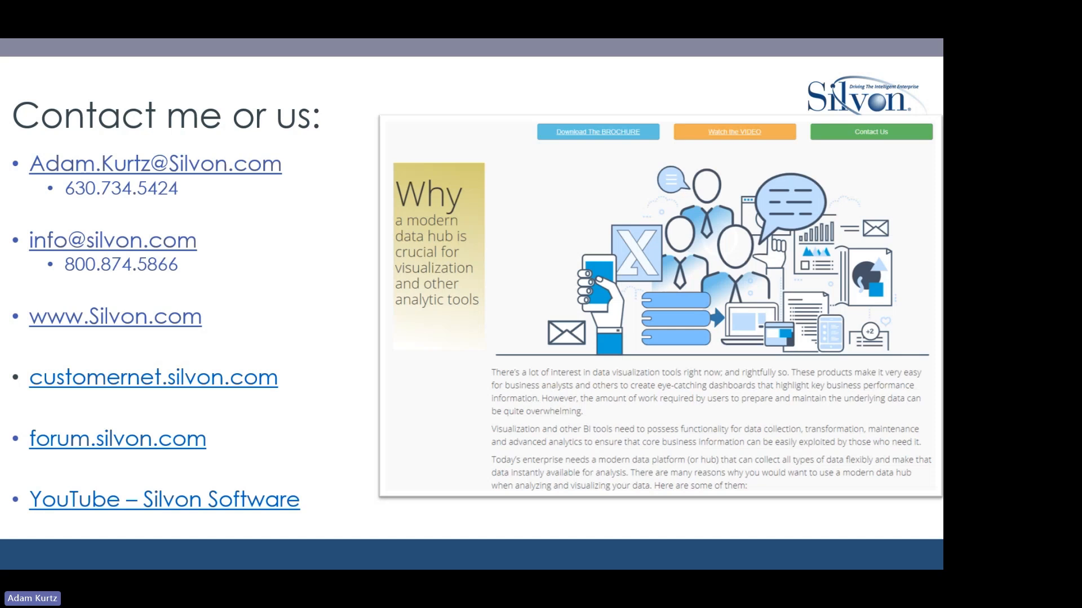
key(Escape)
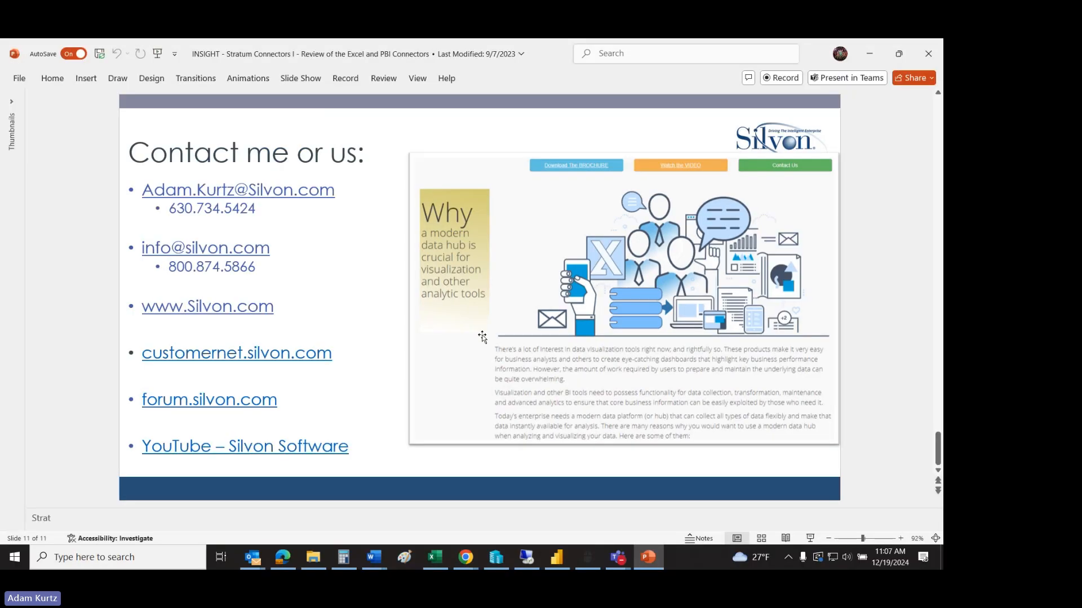
mouse_move(471, 563)
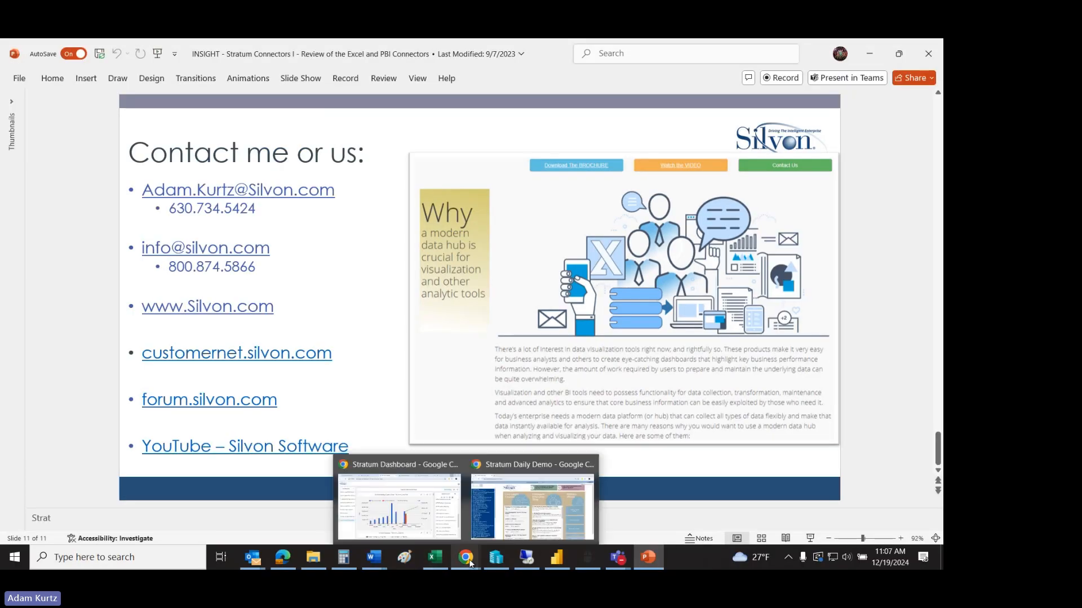
click(559, 562)
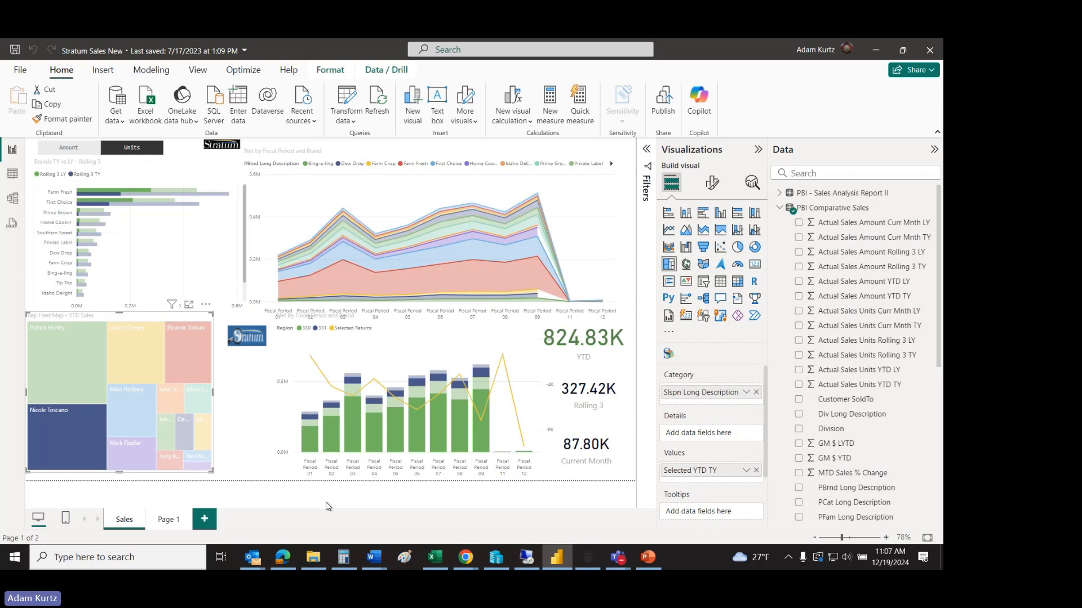
Step: Cross-filter the report page by several different salespeople in the rep heat map of YTD sales
click(72, 363)
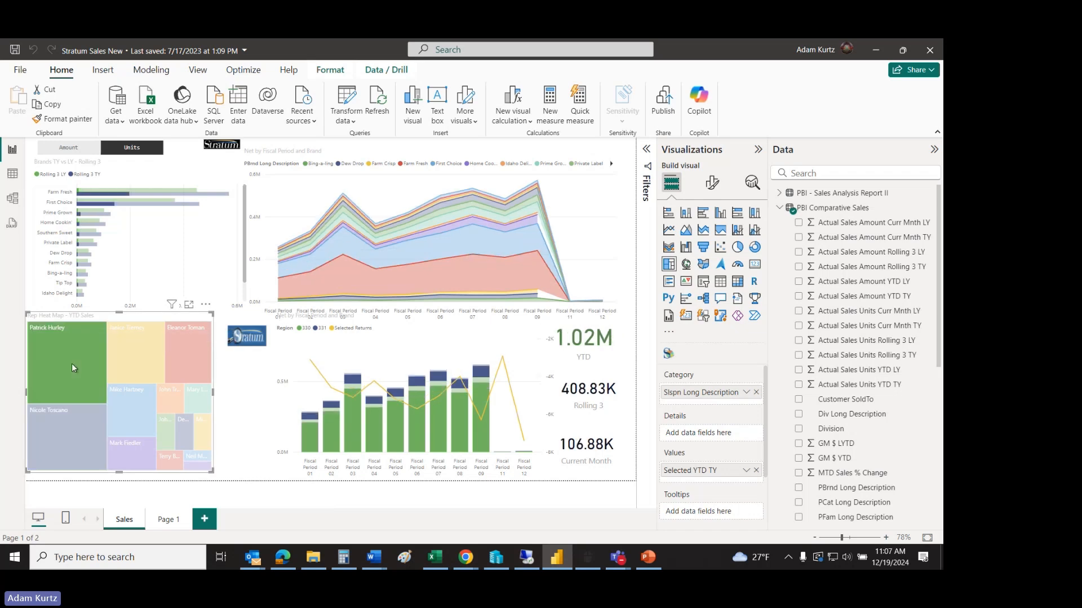
click(66, 410)
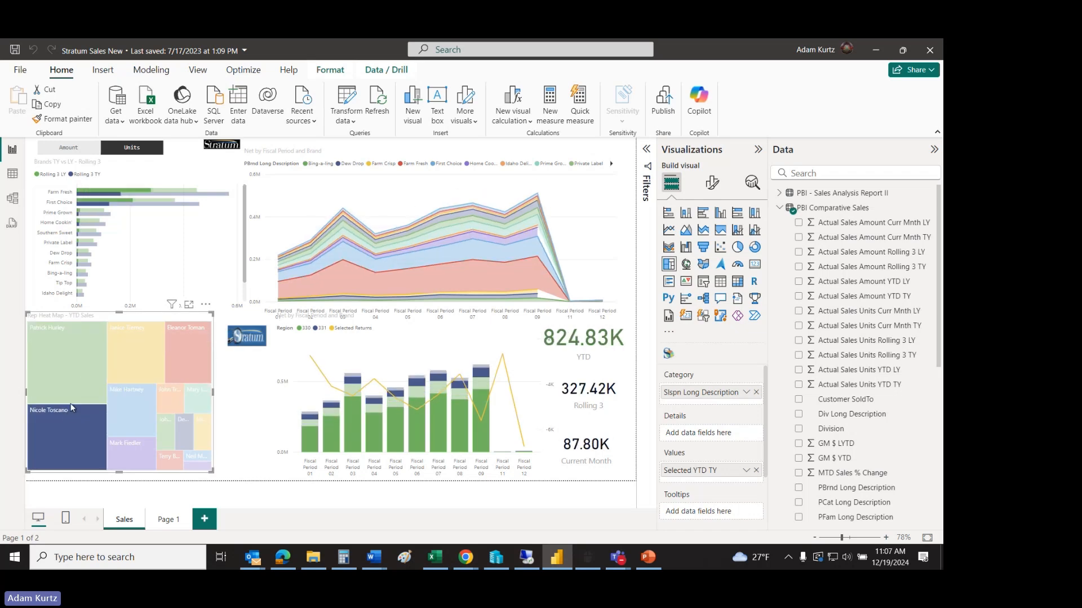
click(245, 430)
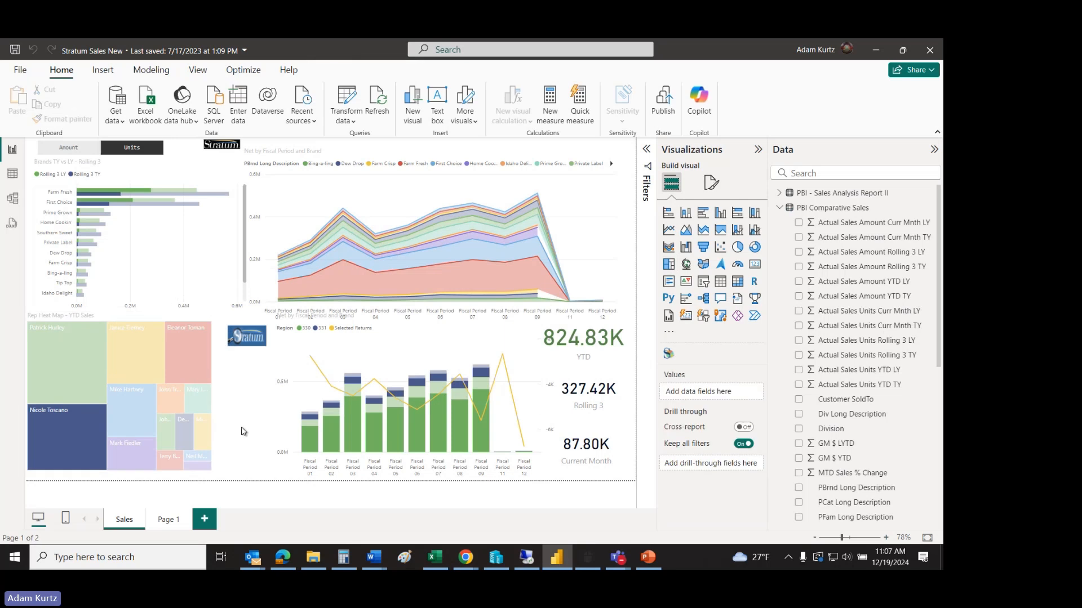
click(208, 446)
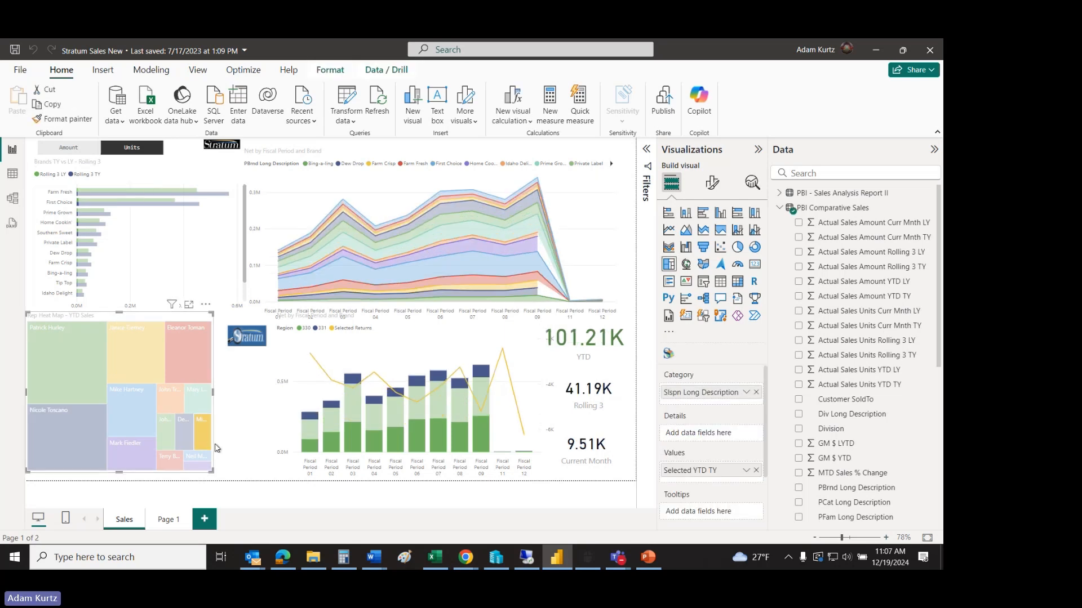
double_click(220, 447)
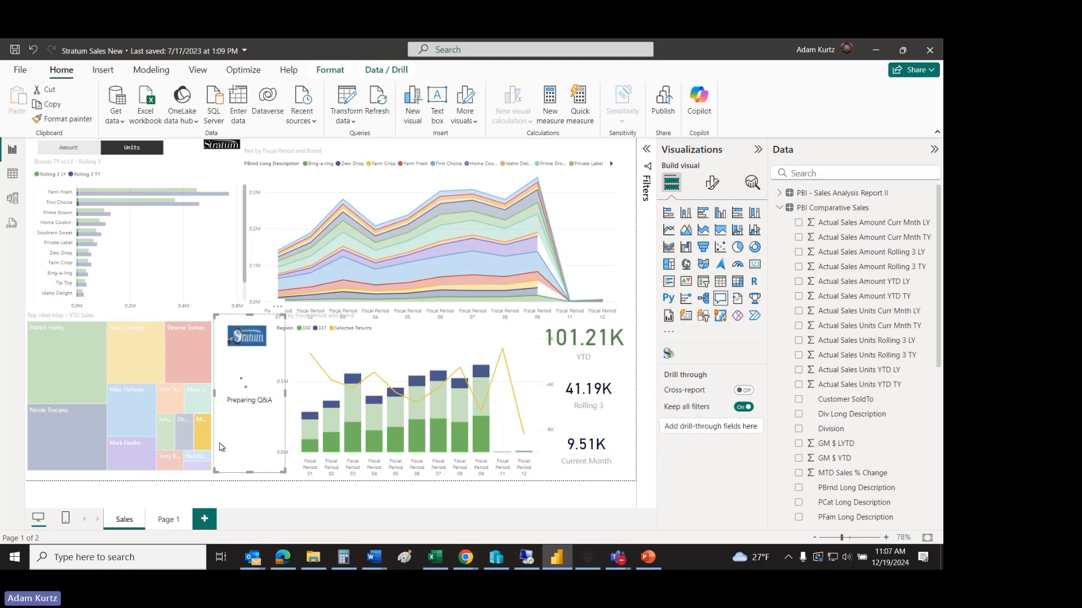
click(159, 210)
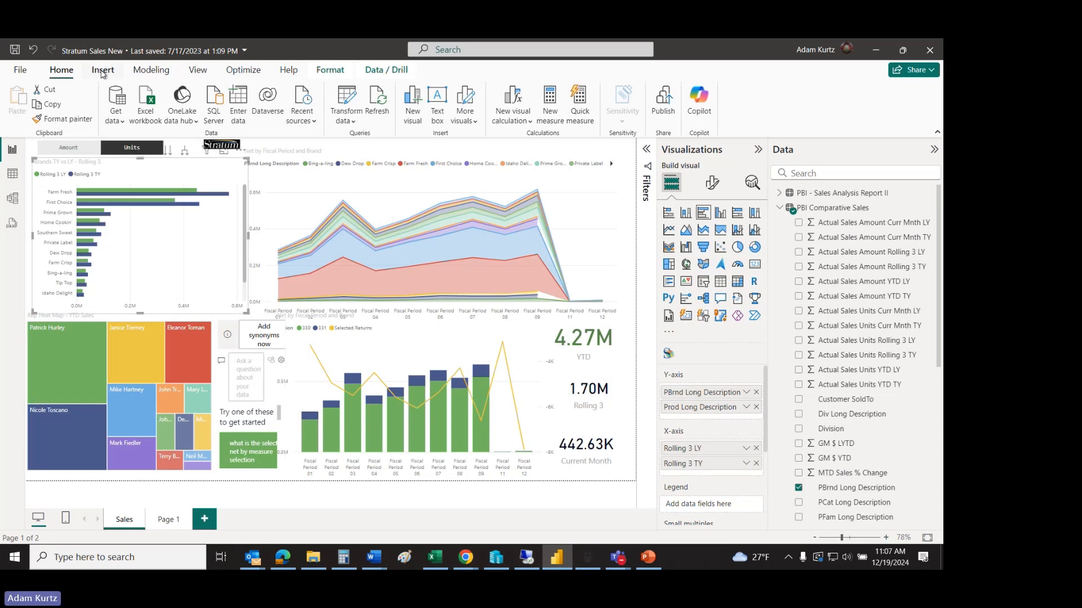
click(38, 56)
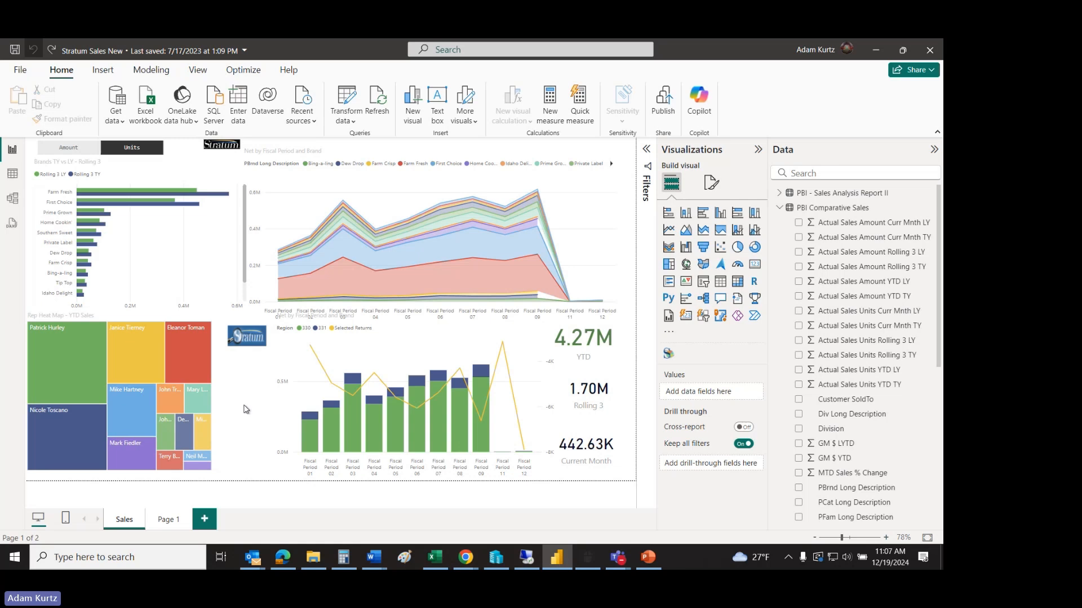
Step: Collapse the PBI Comparative Sales table and review the PBI - Sales Analysis Report II fields alongside the report's charts
click(779, 208)
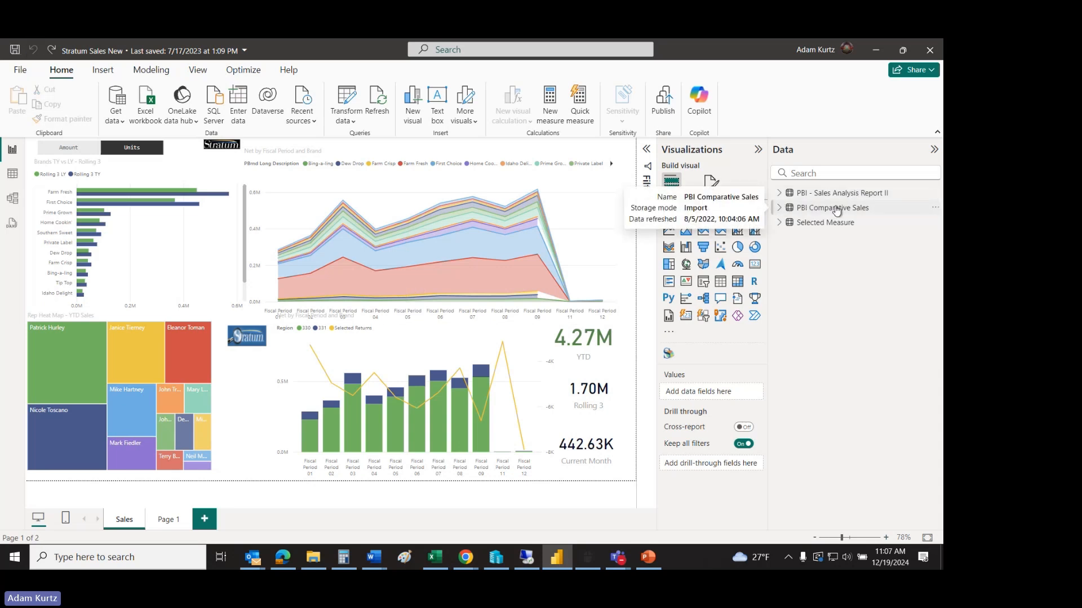
click(780, 194)
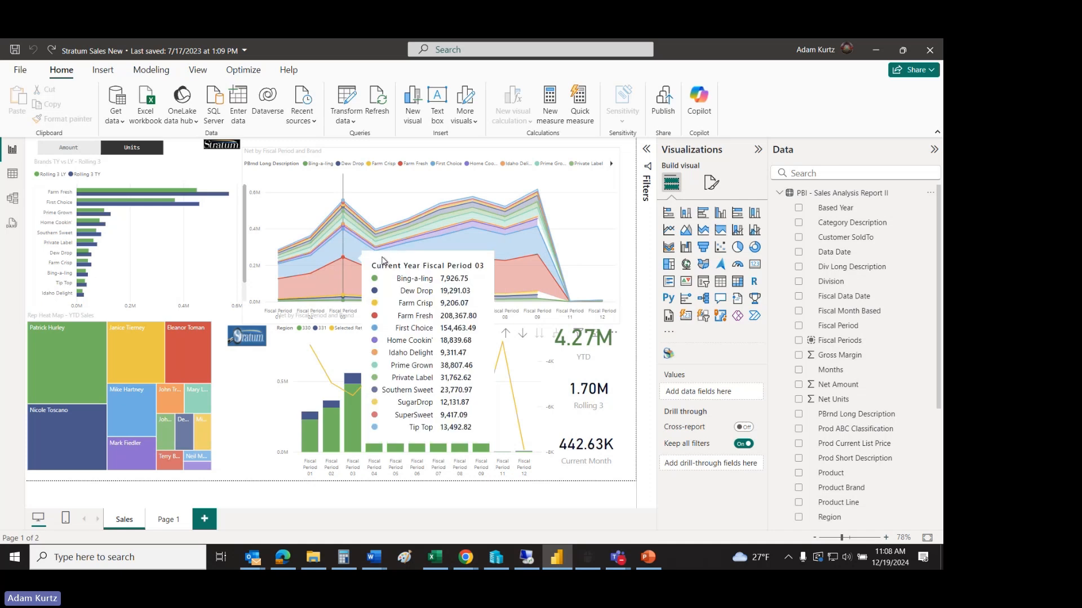
mouse_move(450, 269)
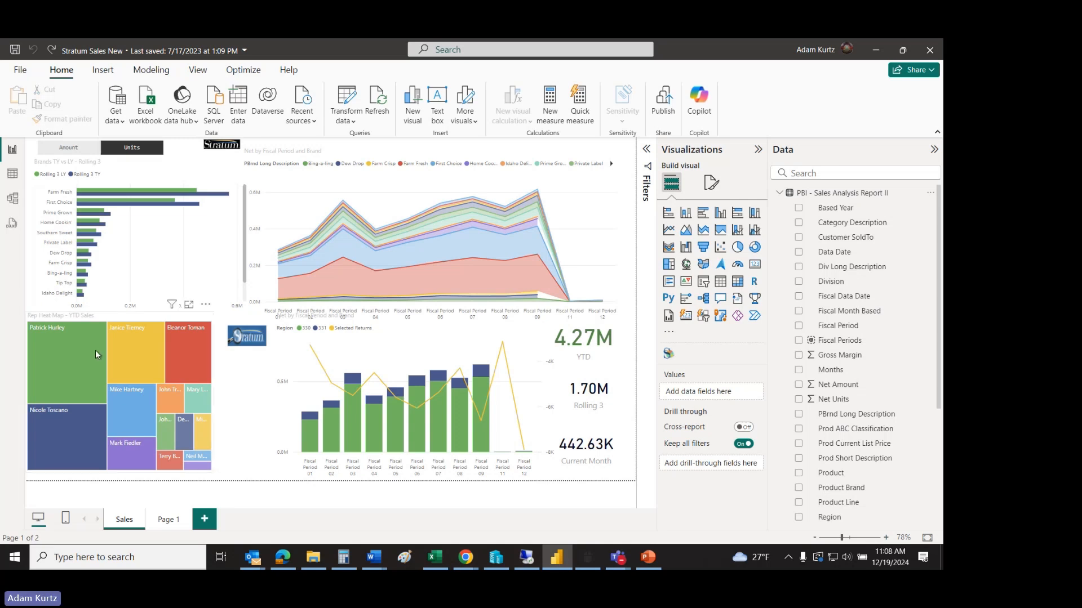
mouse_move(75, 373)
Step: Cross-filter the report by Farm Fresh in the brand bar chart, clear the filter and collapse the Sales Analysis table
click(186, 195)
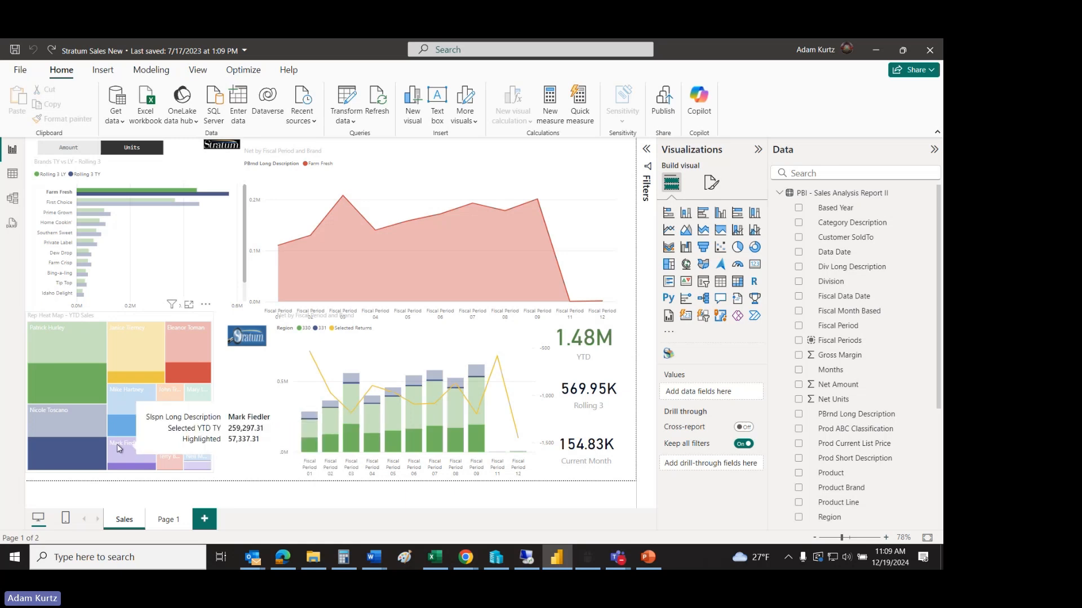
click(218, 271)
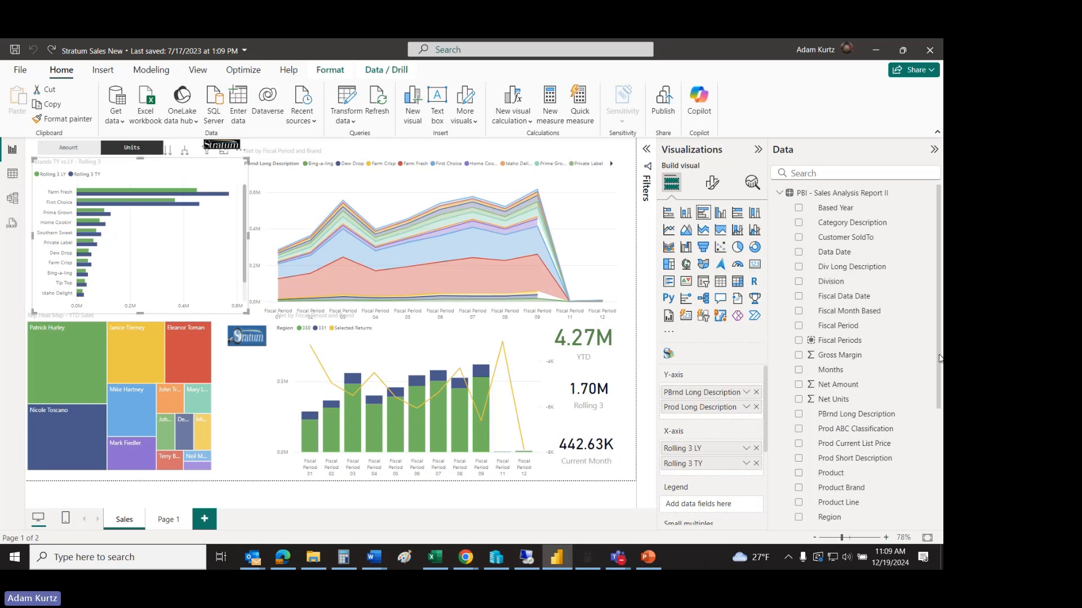
click(780, 194)
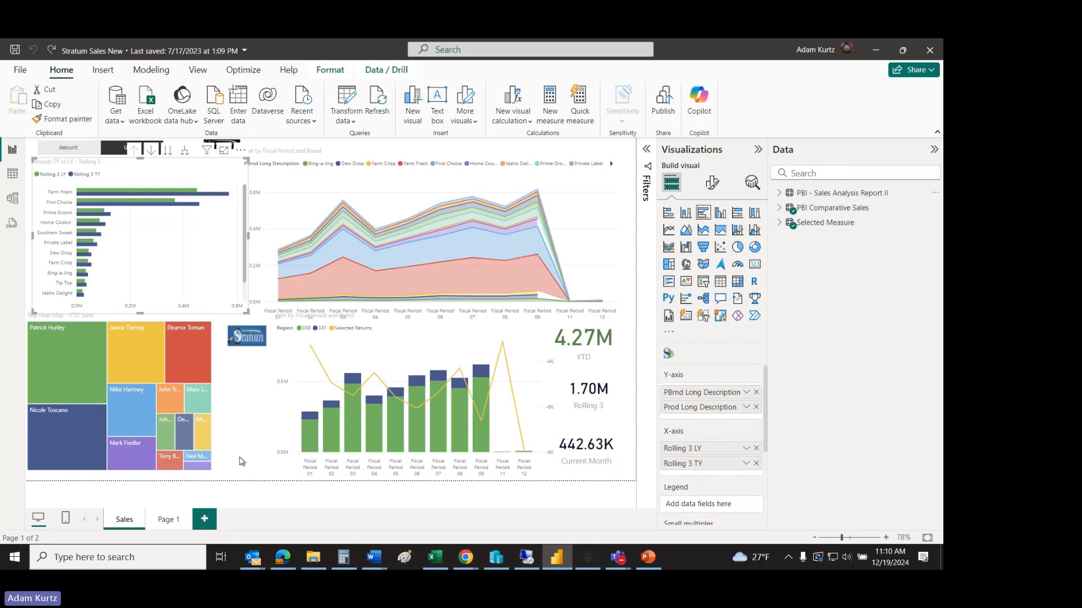
Step: Start a new data connection using the Silvon Stratum Views (Custom) connector from the Other category
click(120, 121)
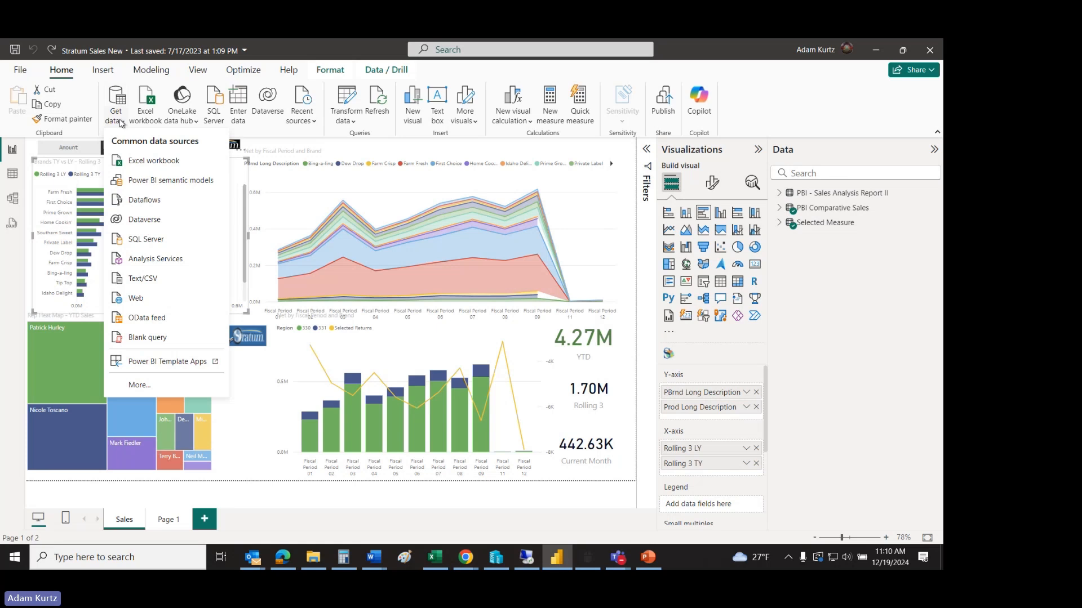
click(140, 389)
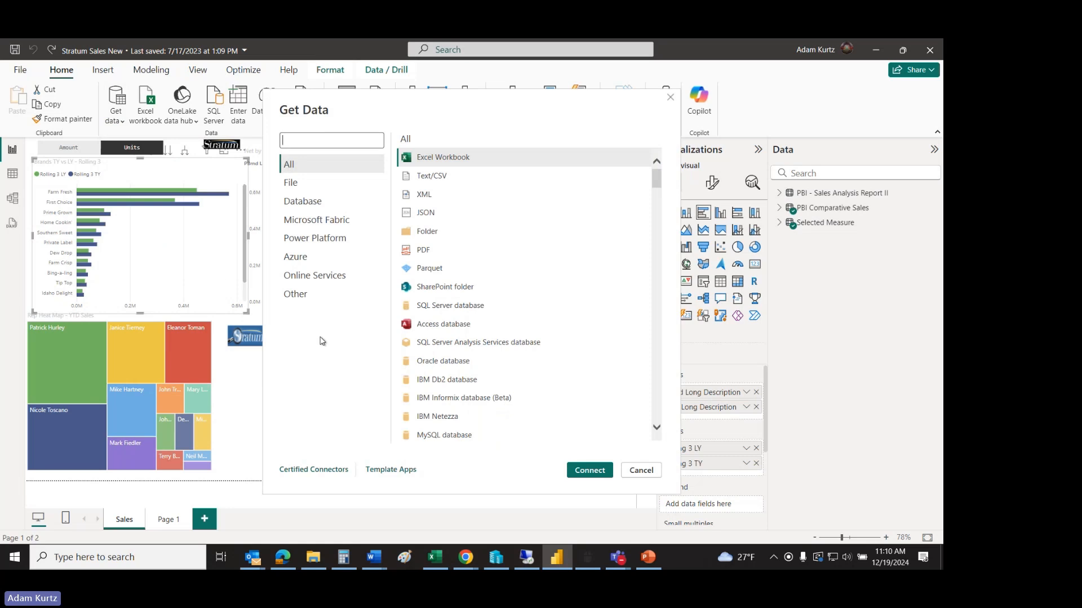
click(304, 305)
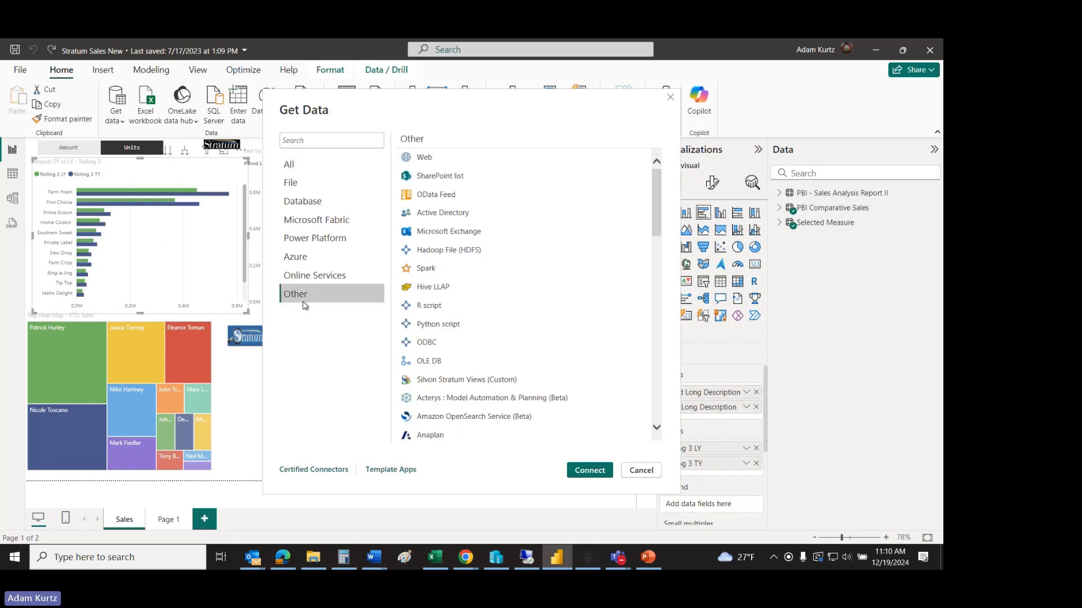
click(443, 383)
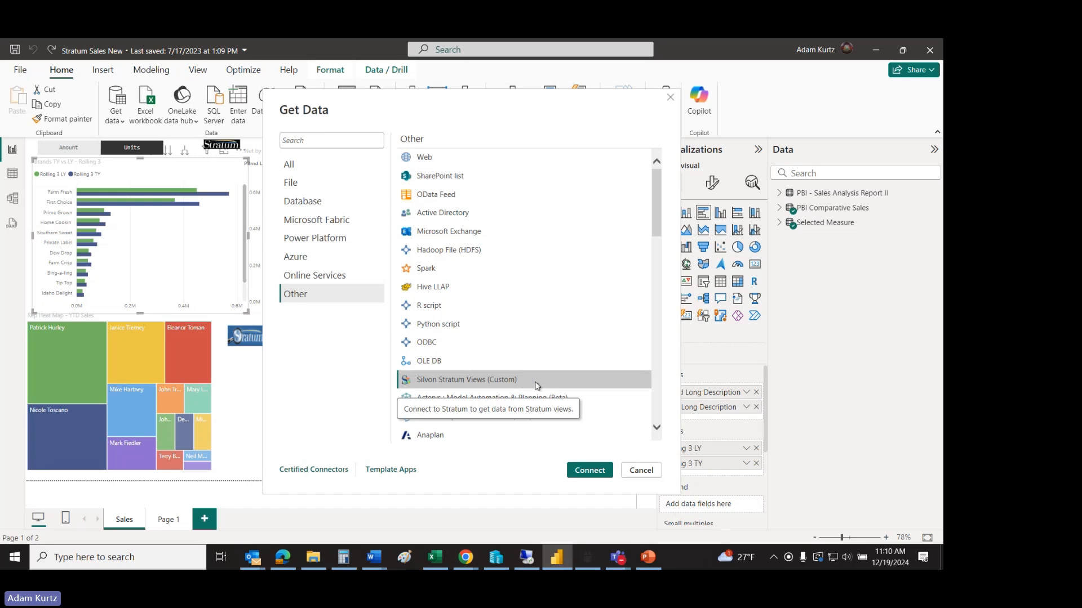
click(587, 471)
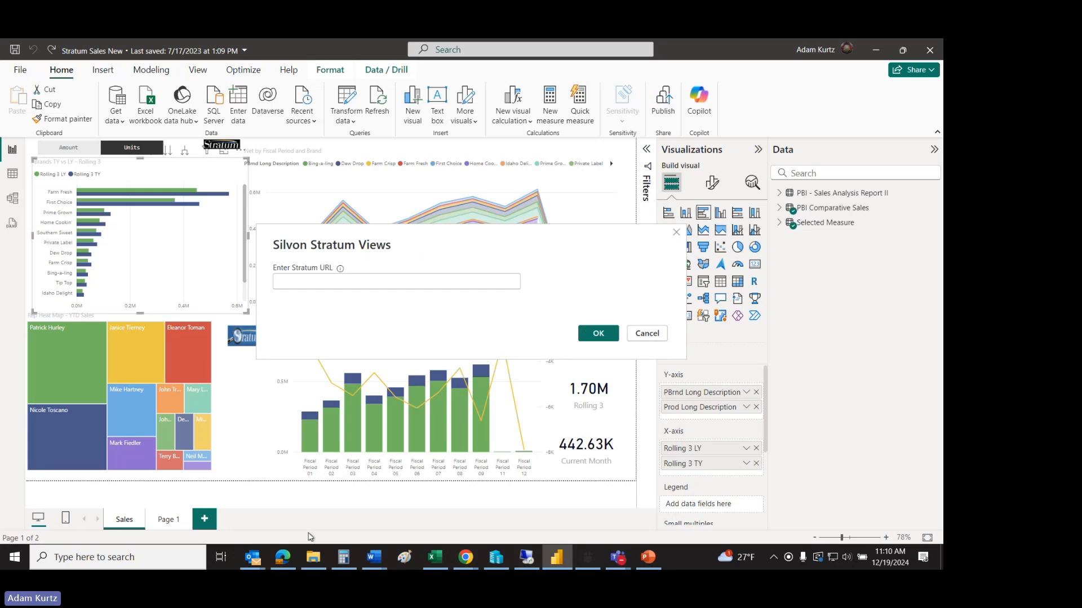
mouse_move(466, 558)
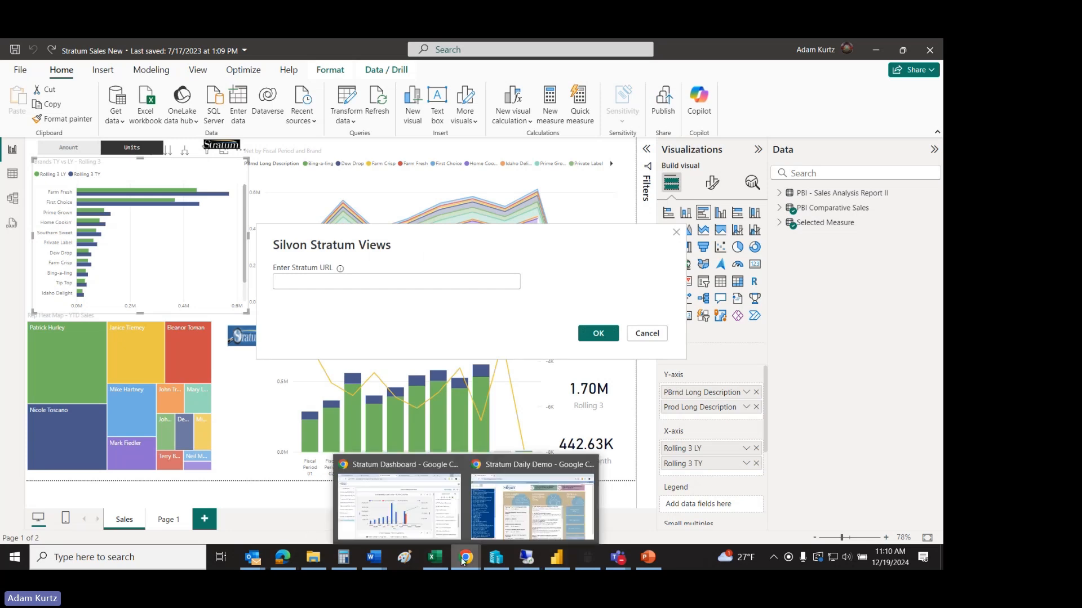
click(506, 532)
click(183, 84)
click(191, 80)
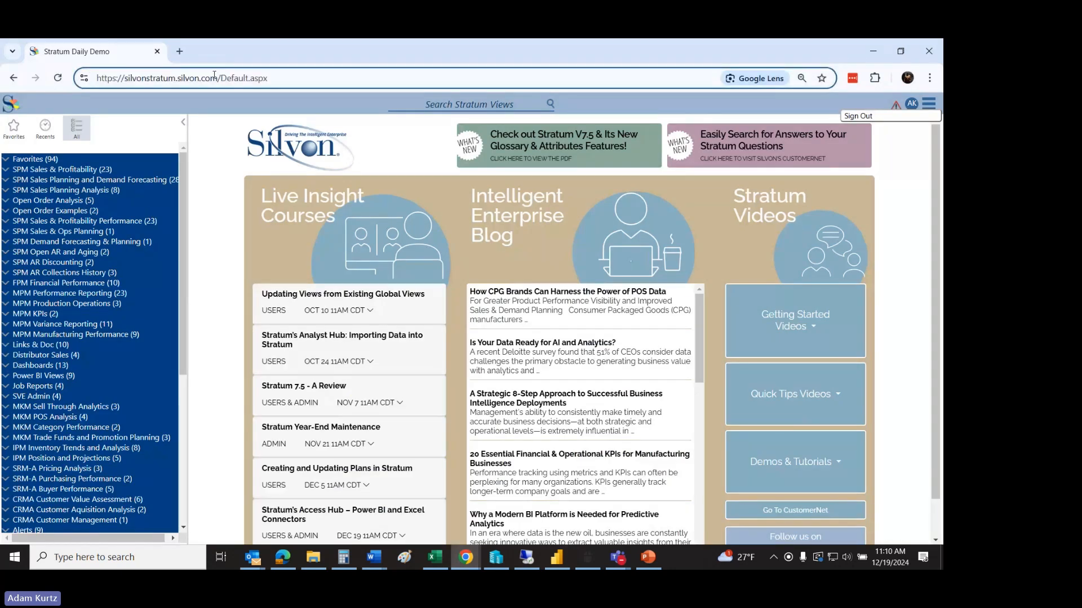
drag(221, 80, 57, 76)
key(ctrl+c)
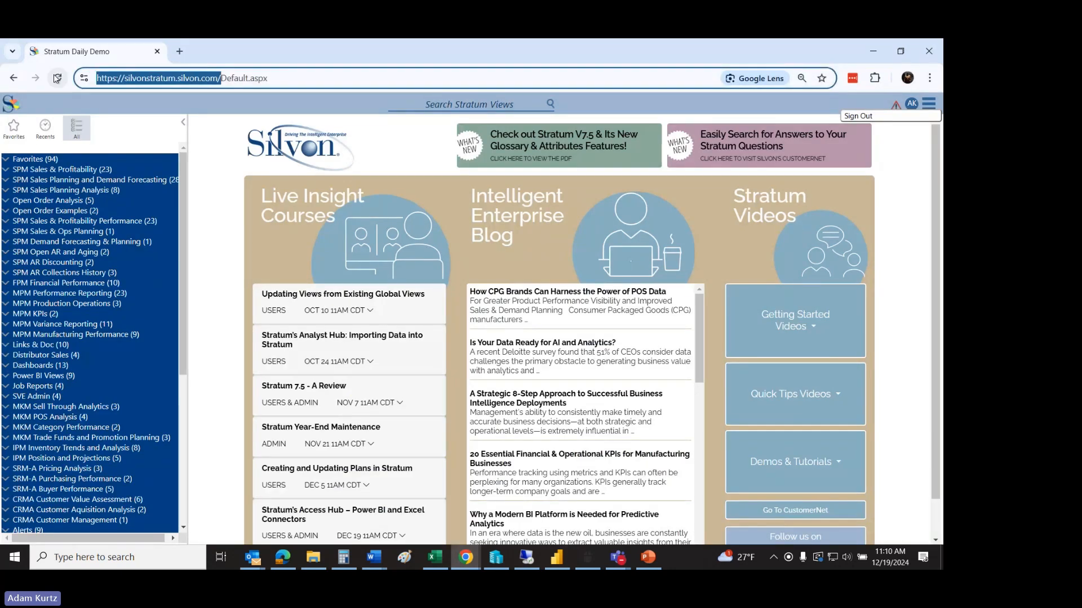
key(alt+Tab)
click(287, 280)
key(ctrl+v)
click(494, 313)
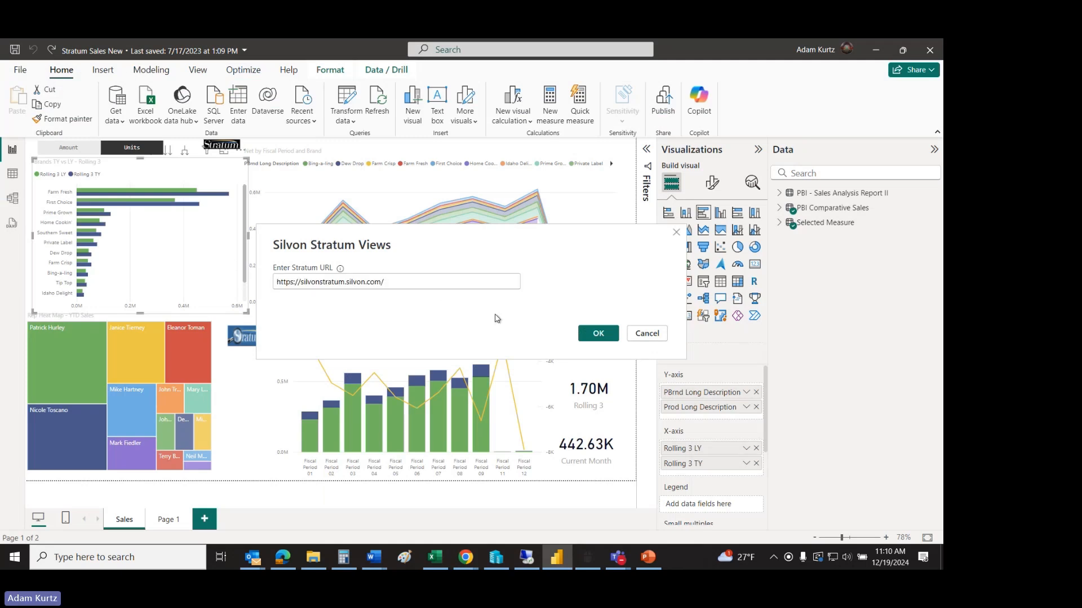
click(588, 336)
click(598, 333)
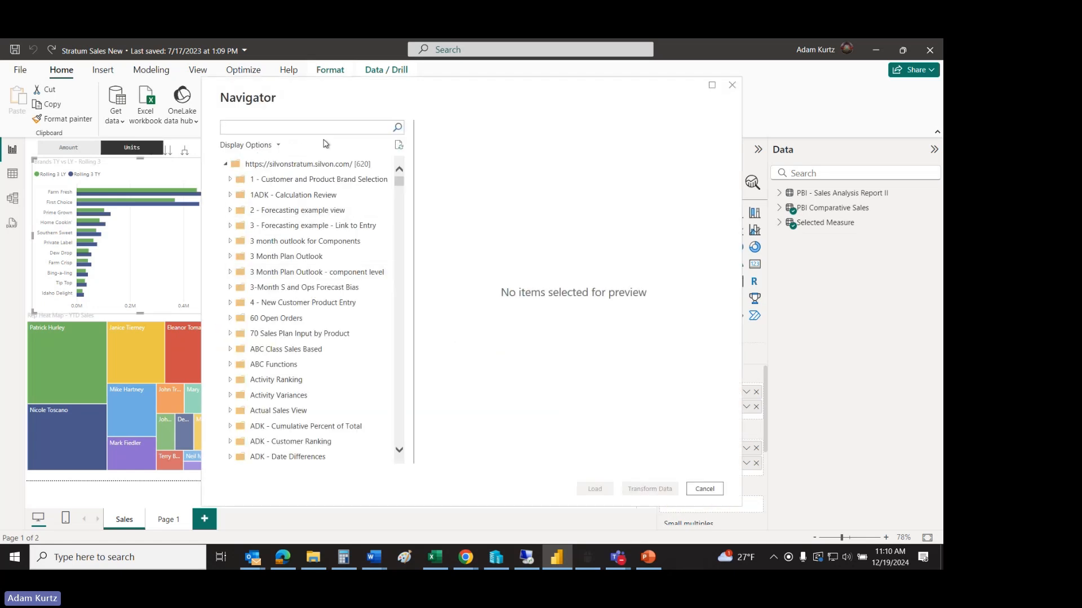
Step: Search the available Stratum views for "pbi"
mouse_move(401, 180)
mouse_down()
mouse_move(401, 313)
mouse_move(408, 167)
mouse_up()
click(298, 129)
text(pbi)
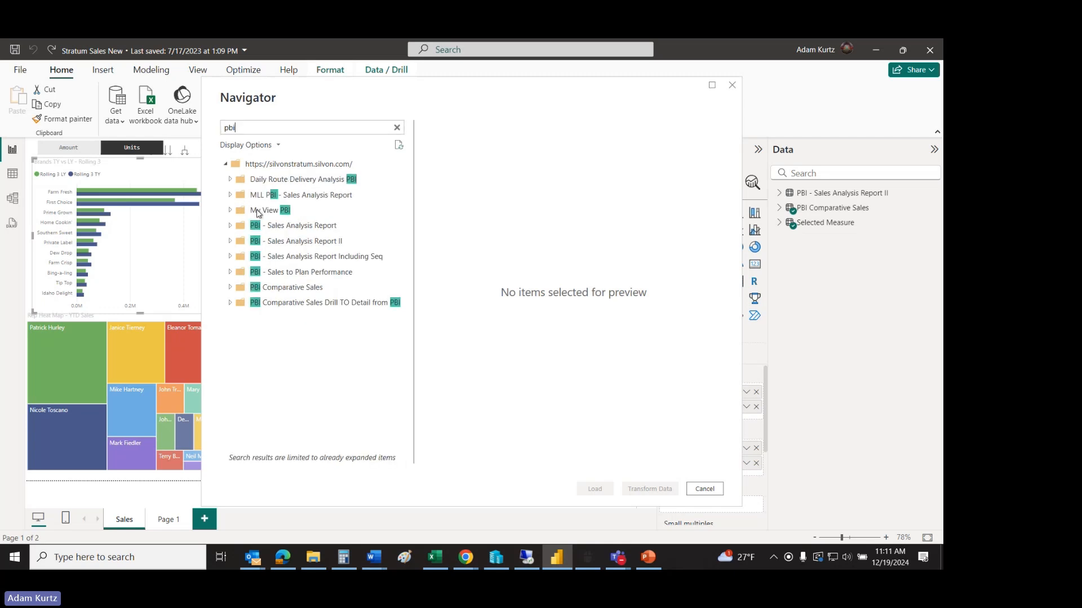
Step: Select the PBI Comparative Sales view, look through its preview columns and load it into the report
click(230, 288)
click(243, 303)
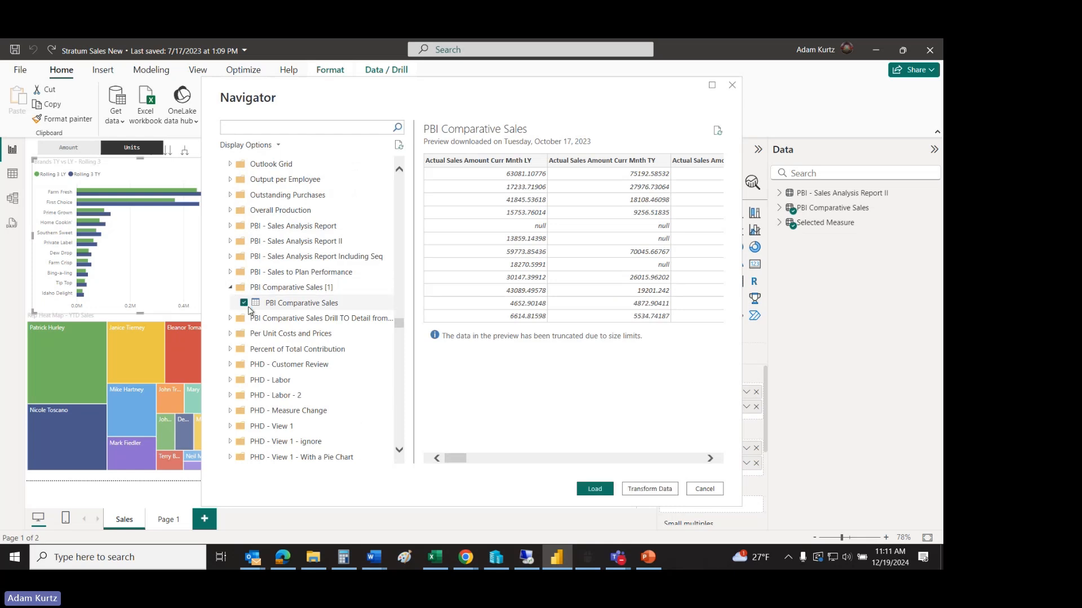
drag(454, 458, 631, 441)
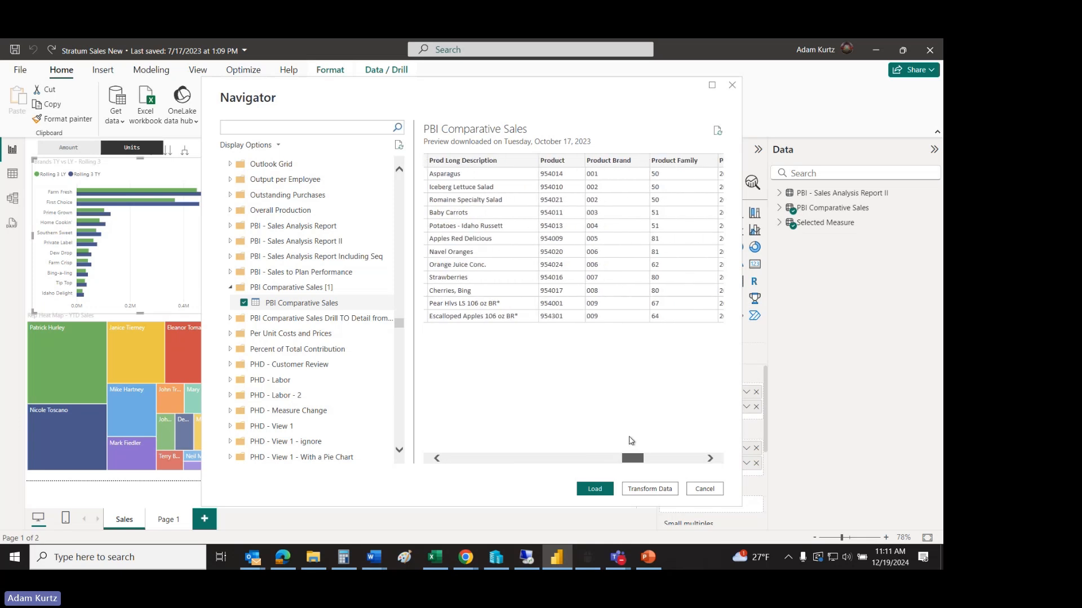
click(598, 490)
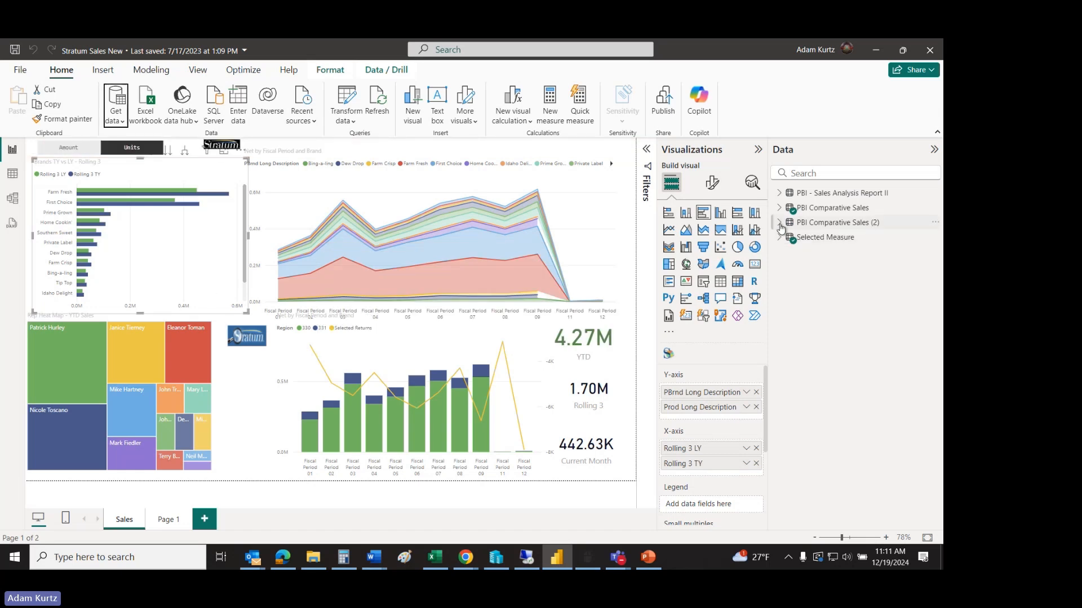
Step: Expand the newly loaded PBI Comparative Sales table and look through its list of fields
click(780, 224)
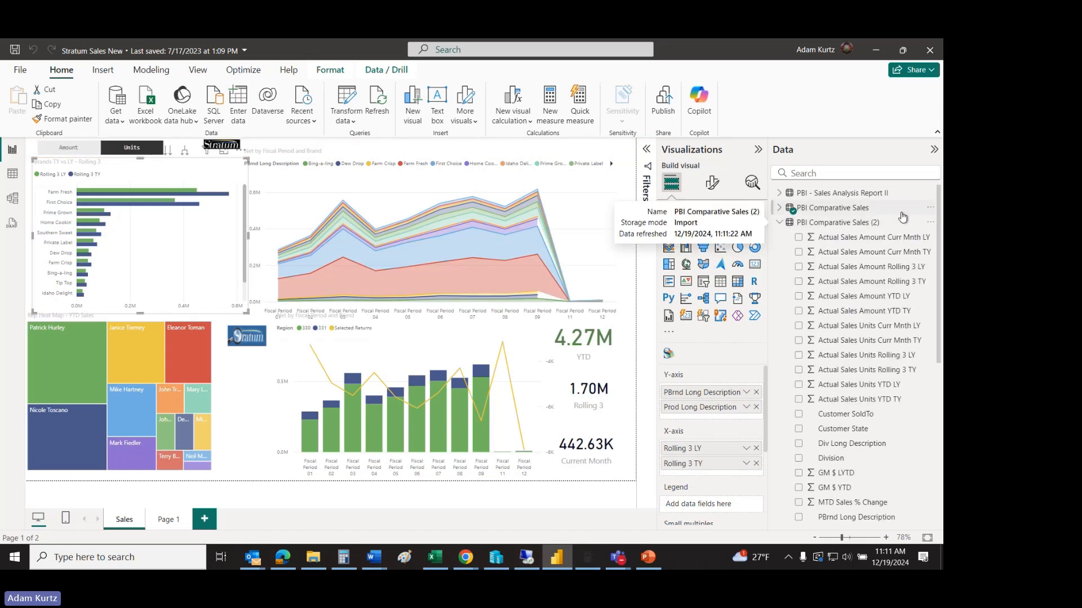
scroll(931, 248, down, 1)
scroll(932, 248, down, 4)
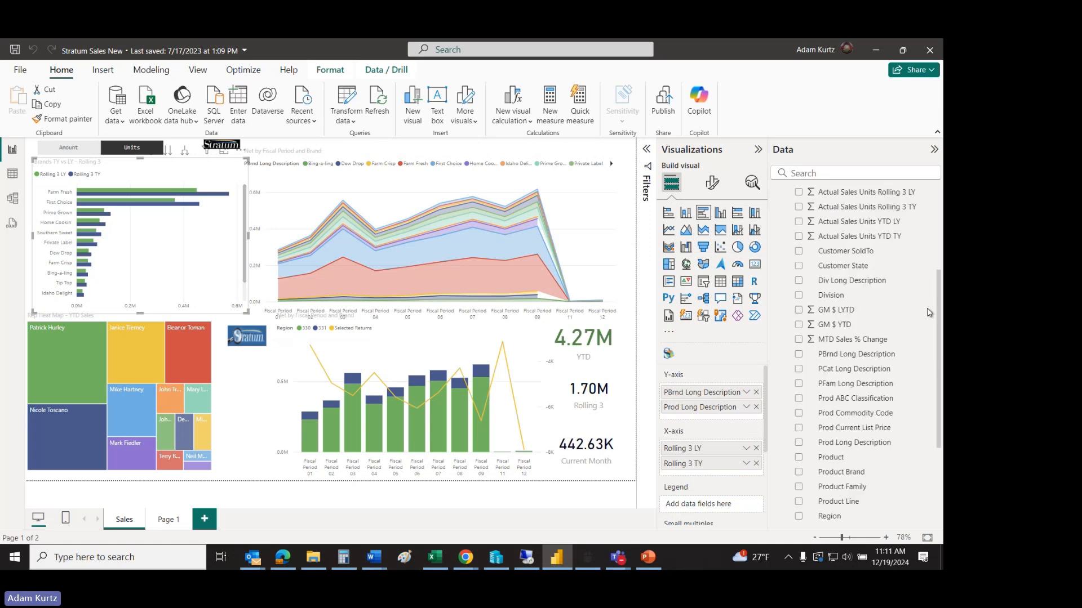
scroll(927, 250, up, 4)
scroll(938, 258, up, 1)
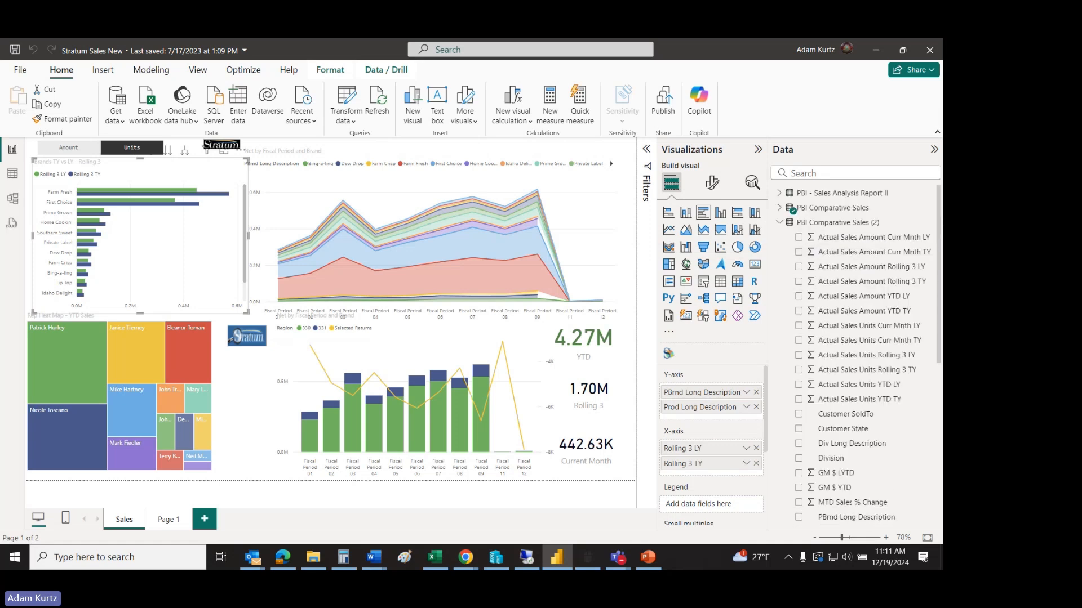
Step: Collapse PBI Comparative Sales (2), expand PBI Comparative Sales, and narrow the Net by Fiscal Period and Brand chart to about 60% of its width
click(779, 223)
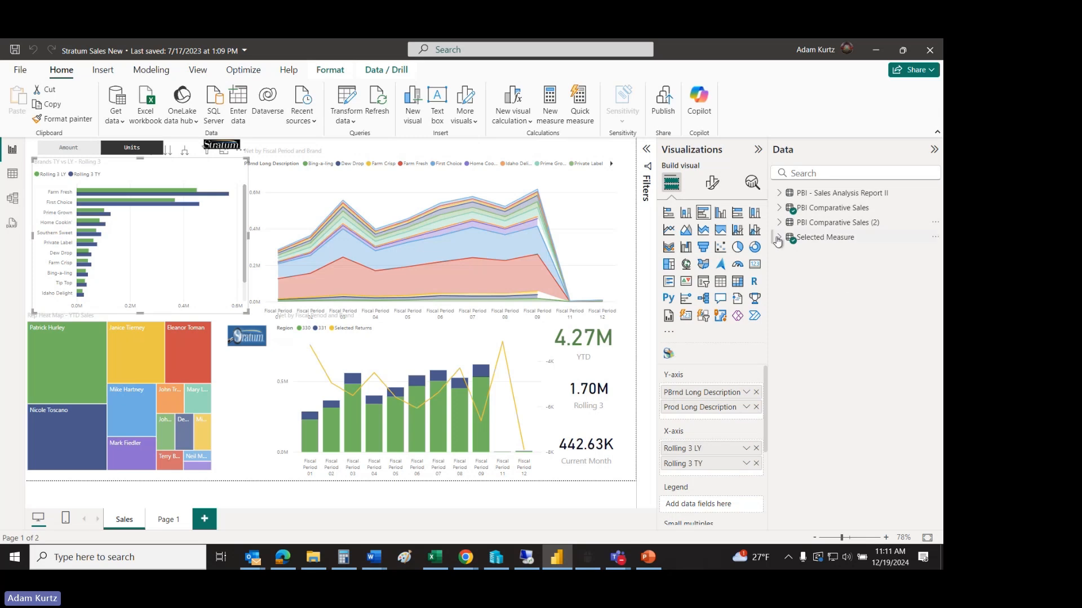
click(779, 208)
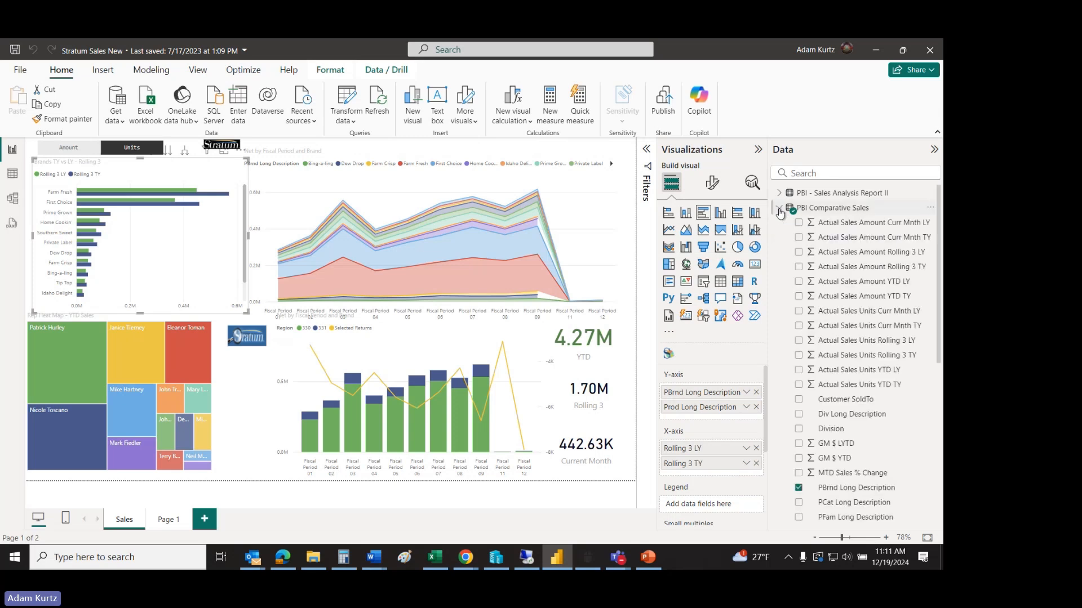
click(621, 241)
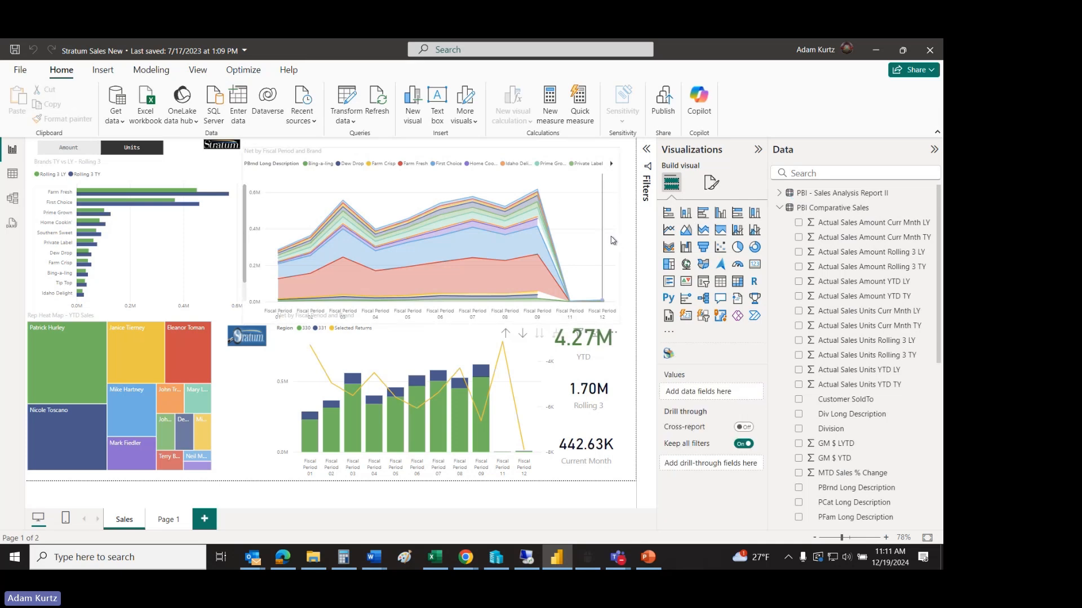
click(613, 241)
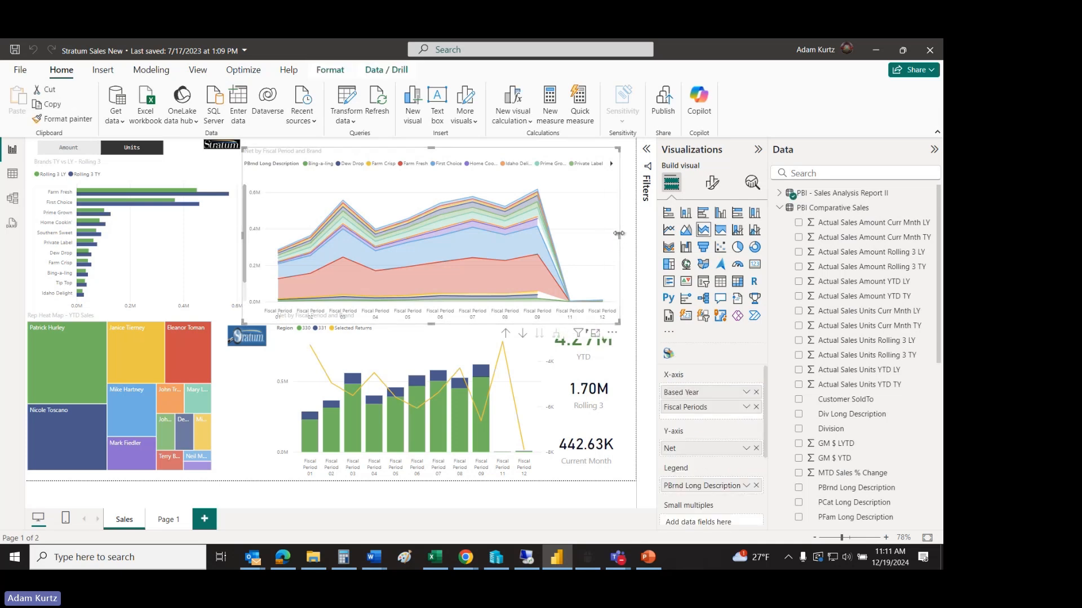
drag(619, 236, 473, 211)
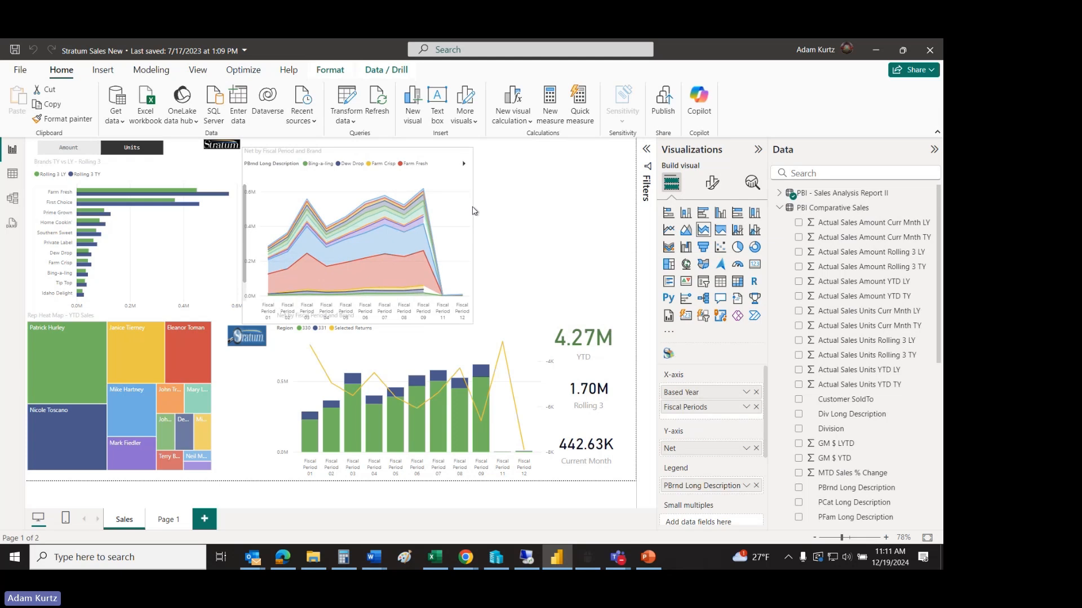
Step: Add a new pie chart in the free space beside the area chart and widen it to fill the gap
click(544, 209)
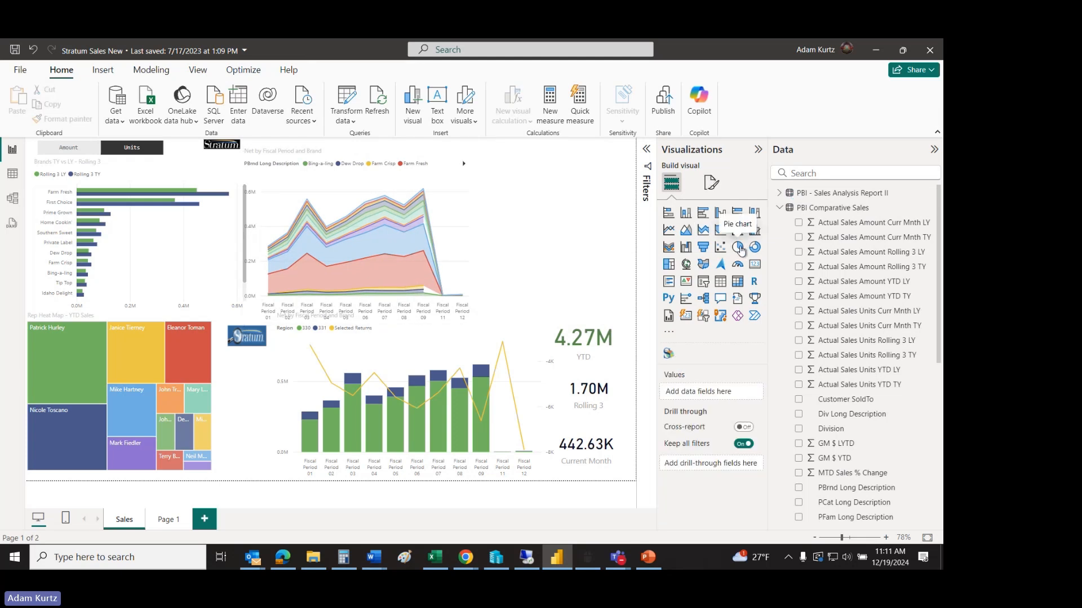
click(738, 248)
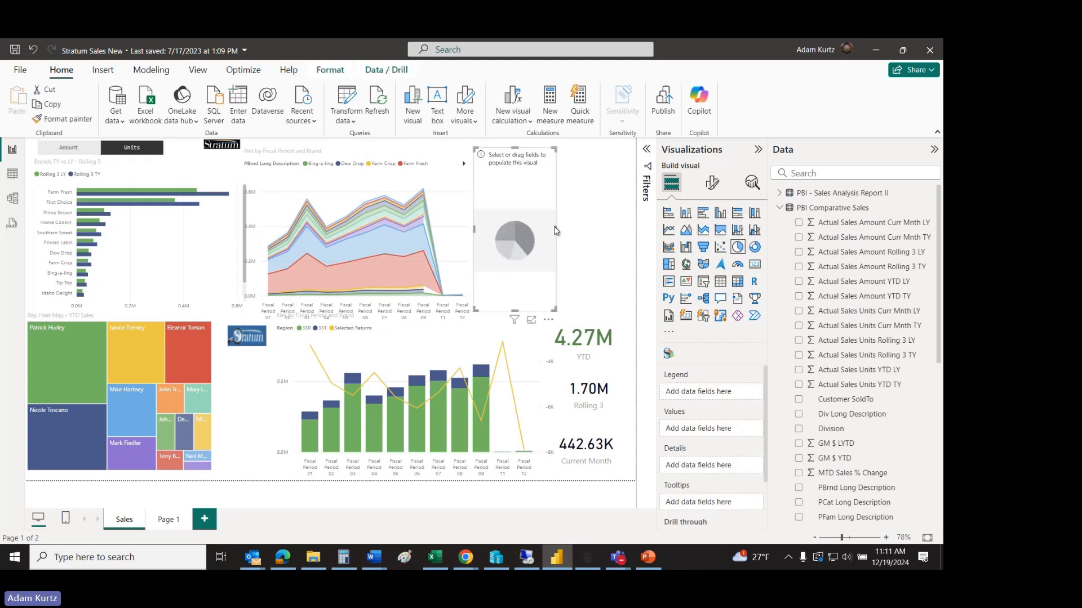
drag(557, 230, 618, 228)
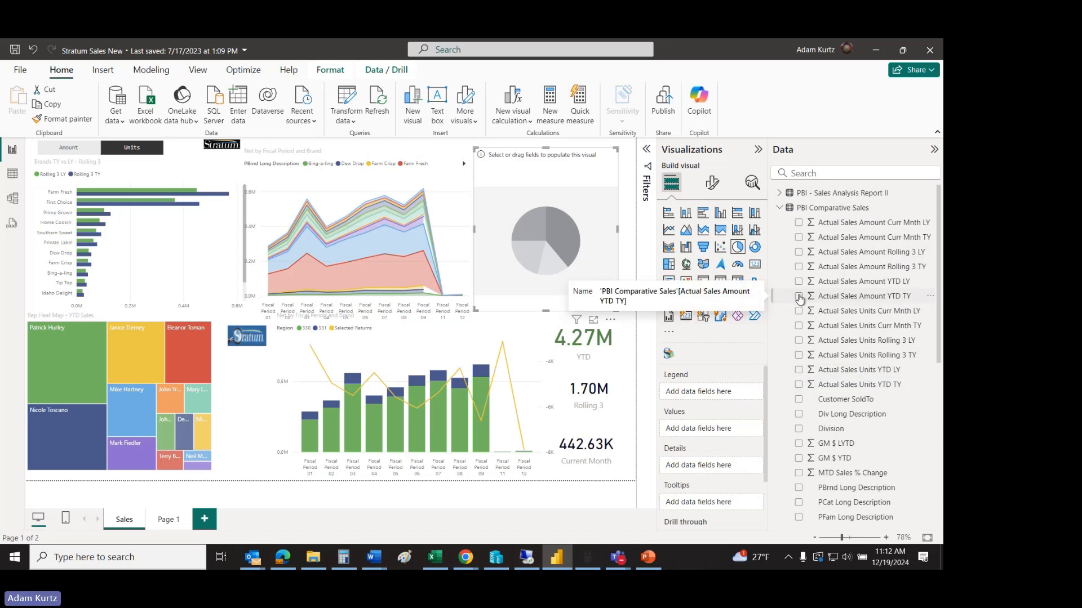
Step: Populate the pie chart with Actual Sales Amount YTD TY by PCat Long Description, briefly trying Actual Sales Amount YTD LY and Div Long Description
click(798, 296)
click(799, 282)
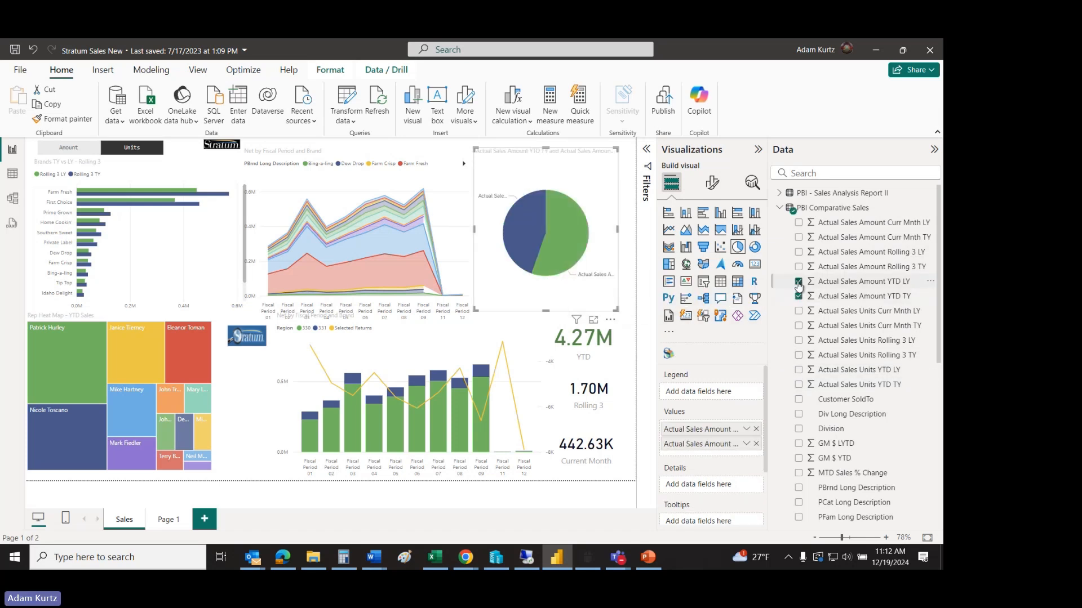
click(798, 282)
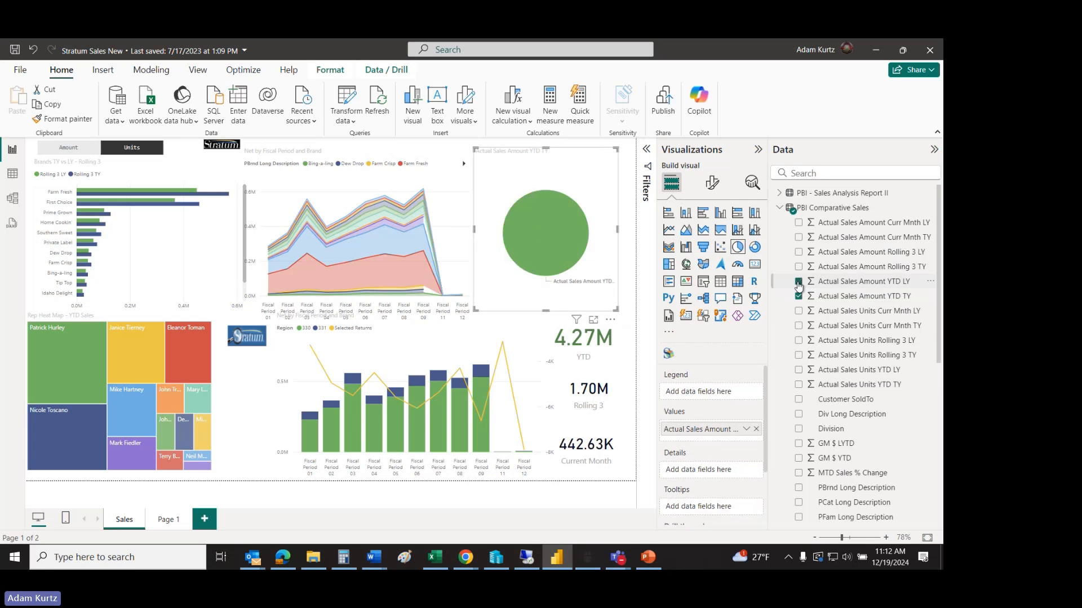
click(799, 415)
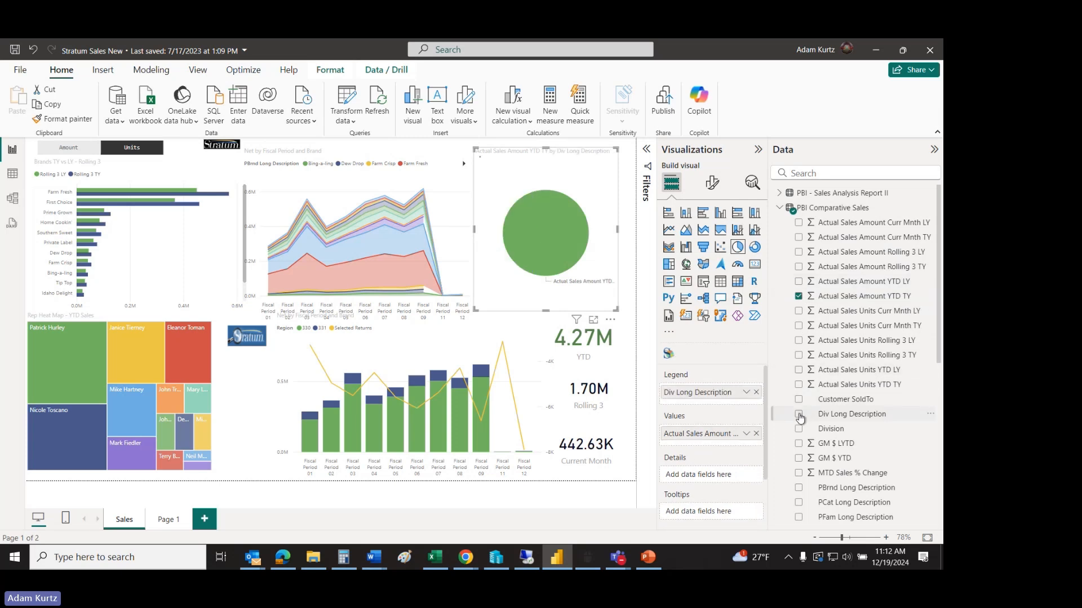
click(798, 414)
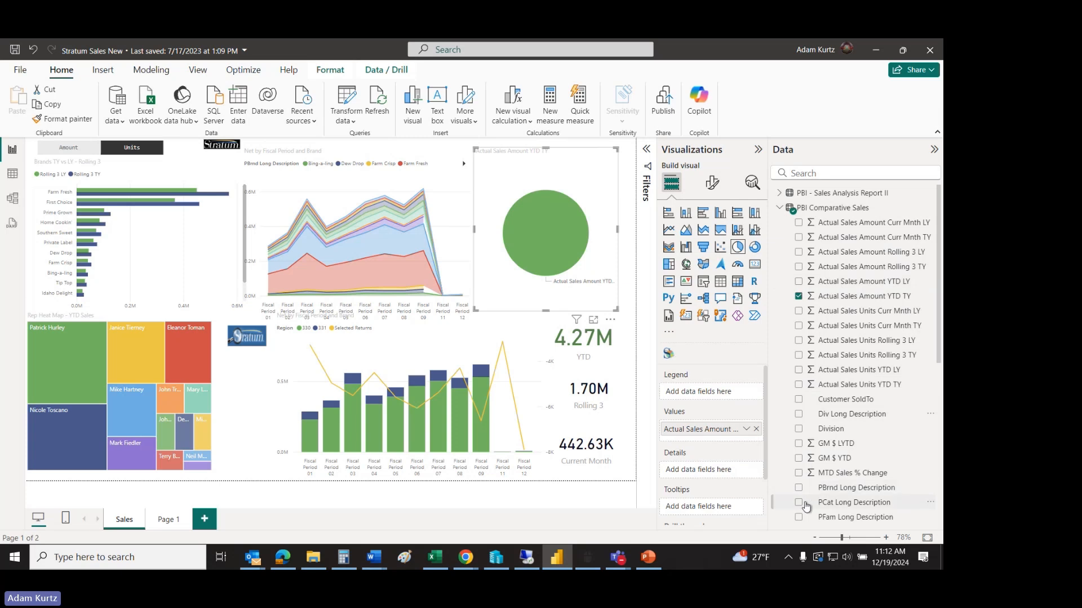
click(798, 502)
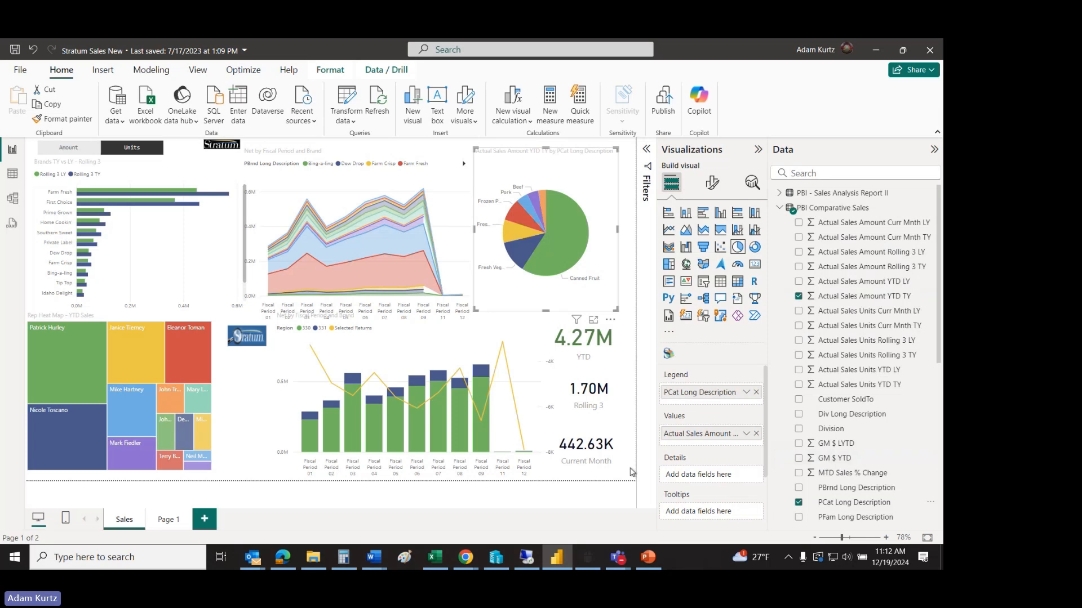
click(550, 498)
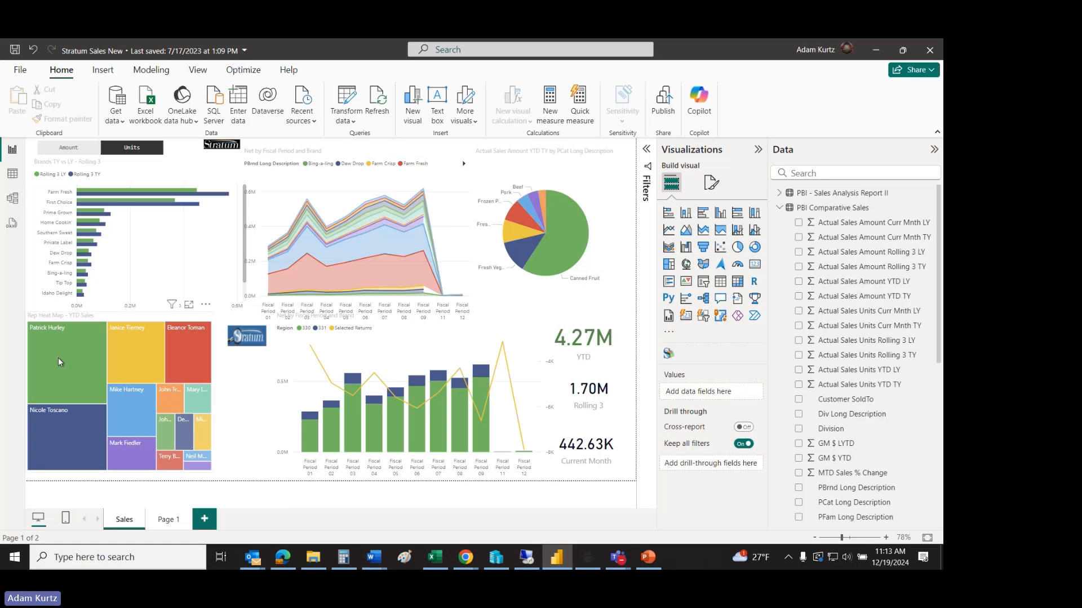
Step: Highlight the report by the largest salesperson tile, inspect the First Choice and Farm Fresh brand values, and cross-filter by Farm Fresh
click(86, 344)
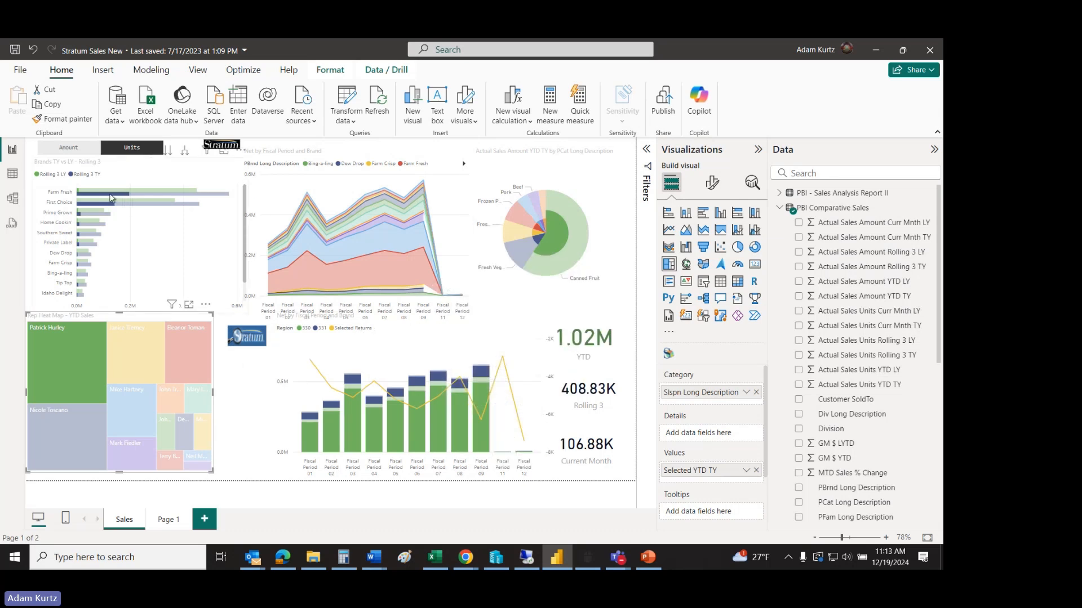
mouse_move(111, 198)
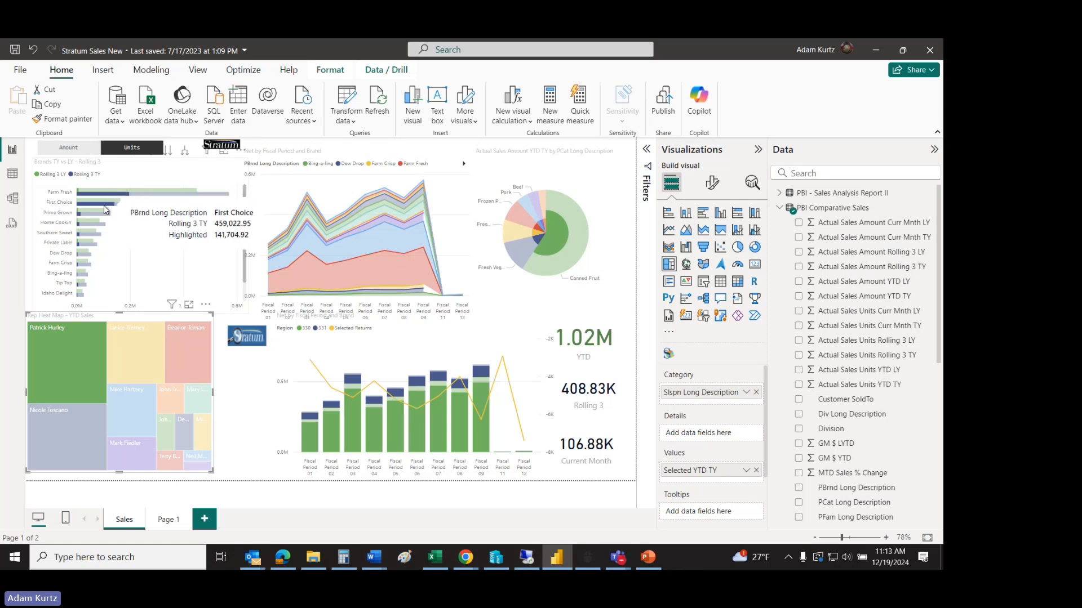
mouse_move(155, 192)
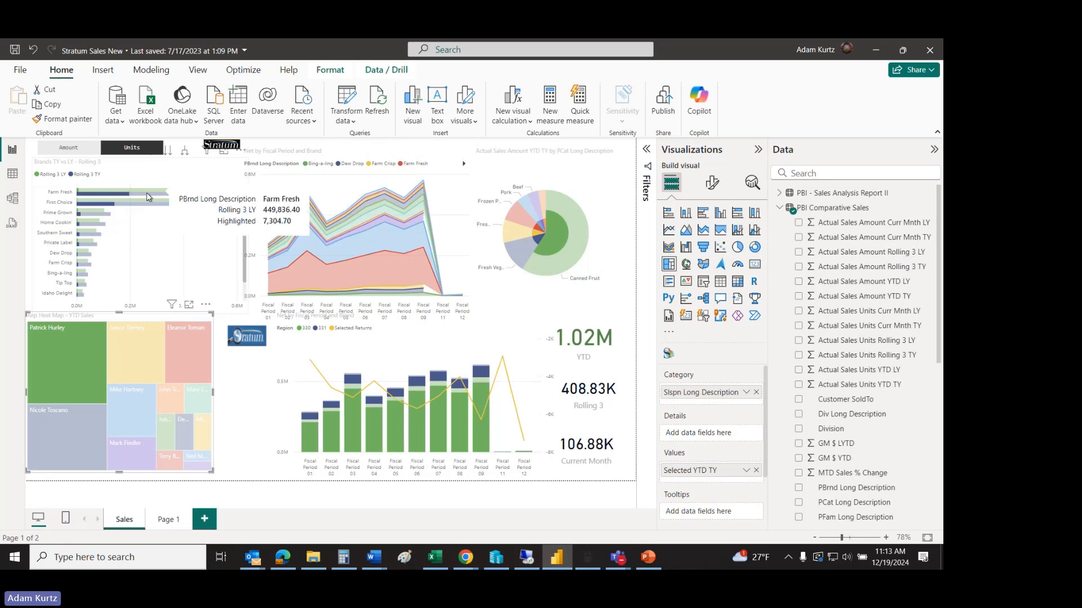
click(119, 195)
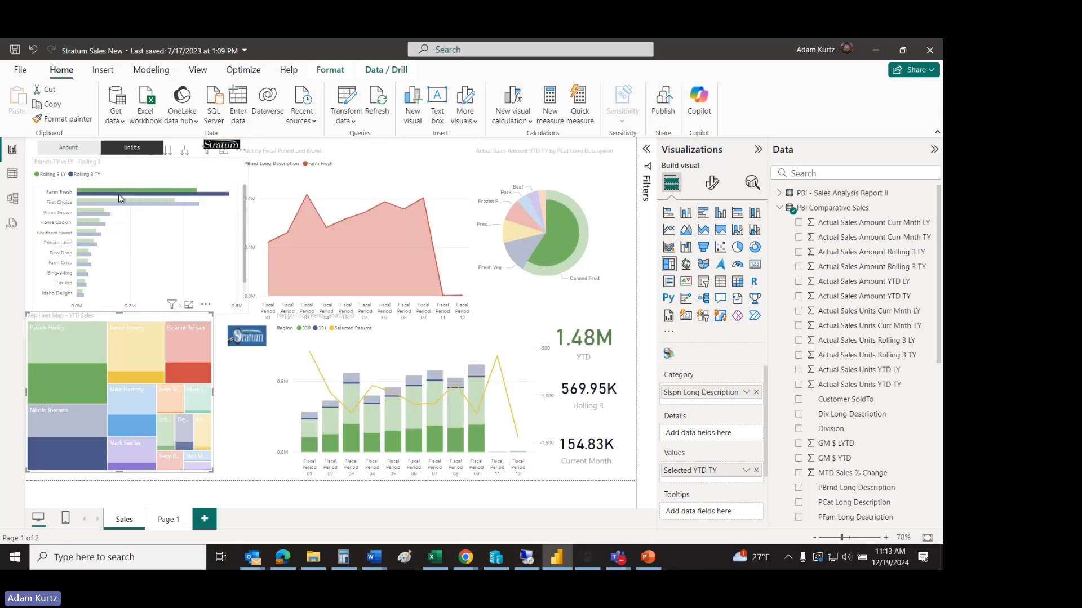
Step: Select the largest salesperson tile in the heat map again and open that salesperson's Comparative Sales view in Stratum through the report's Stratum logo
click(76, 346)
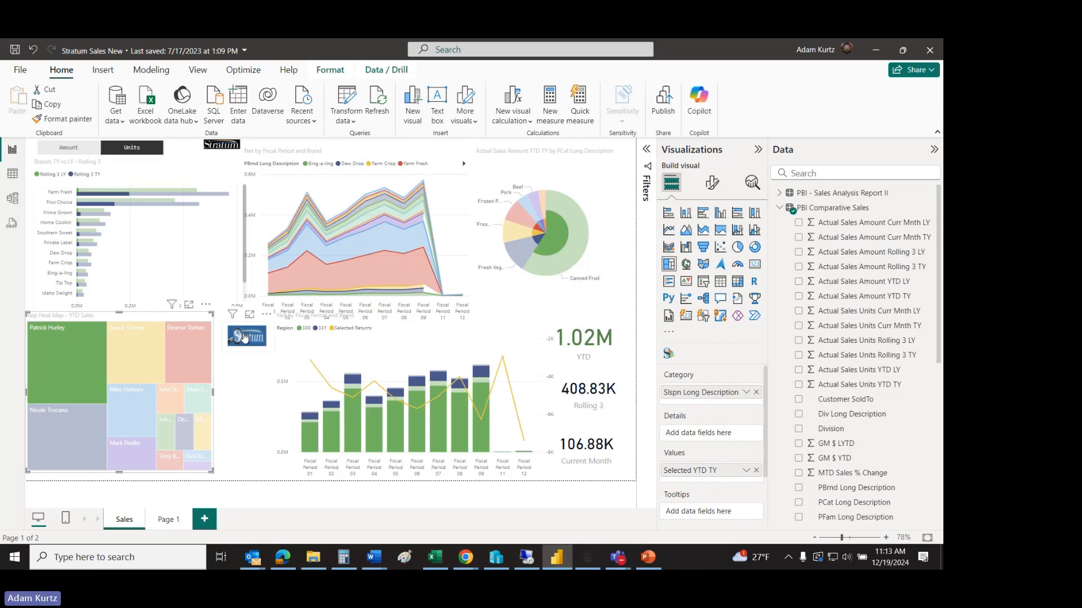
click(245, 336)
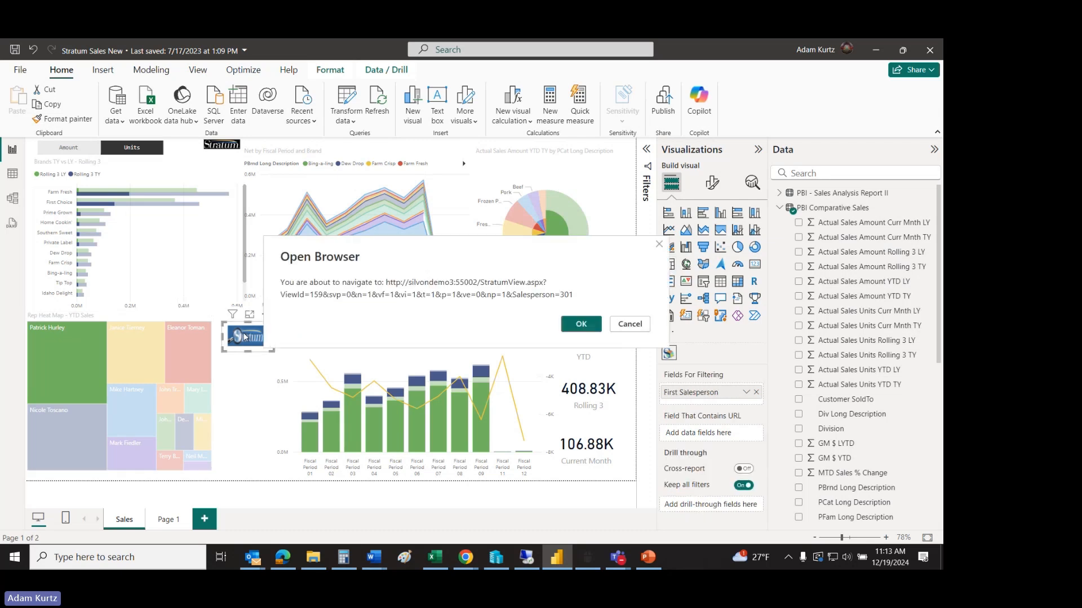
click(588, 325)
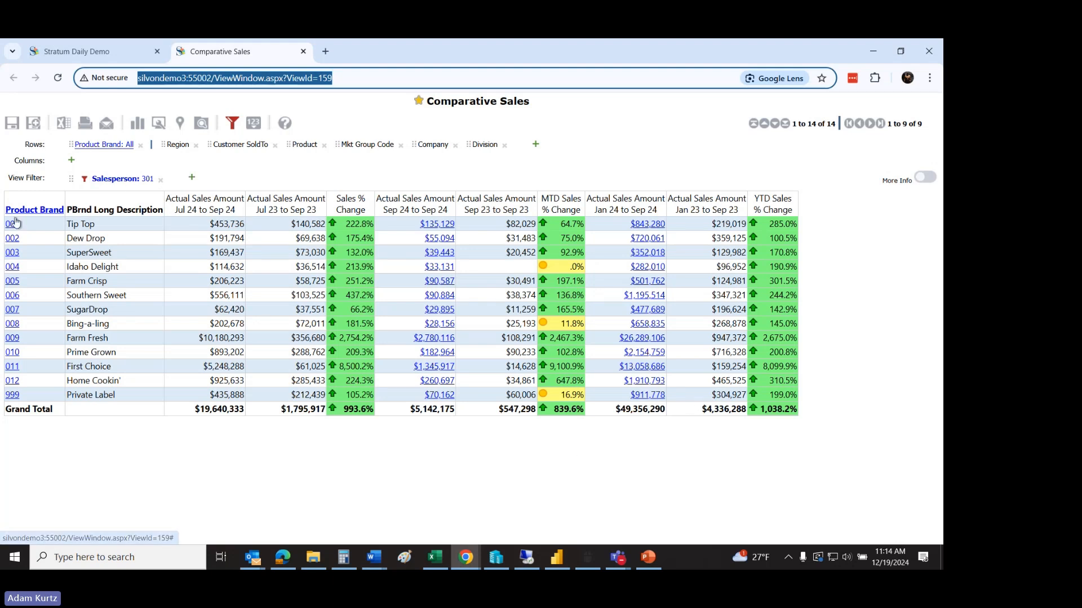
Step: Replace Product Brand with Product in the Comparative Sales rows, look over the product-level view, and close it
drag(298, 144, 34, 138)
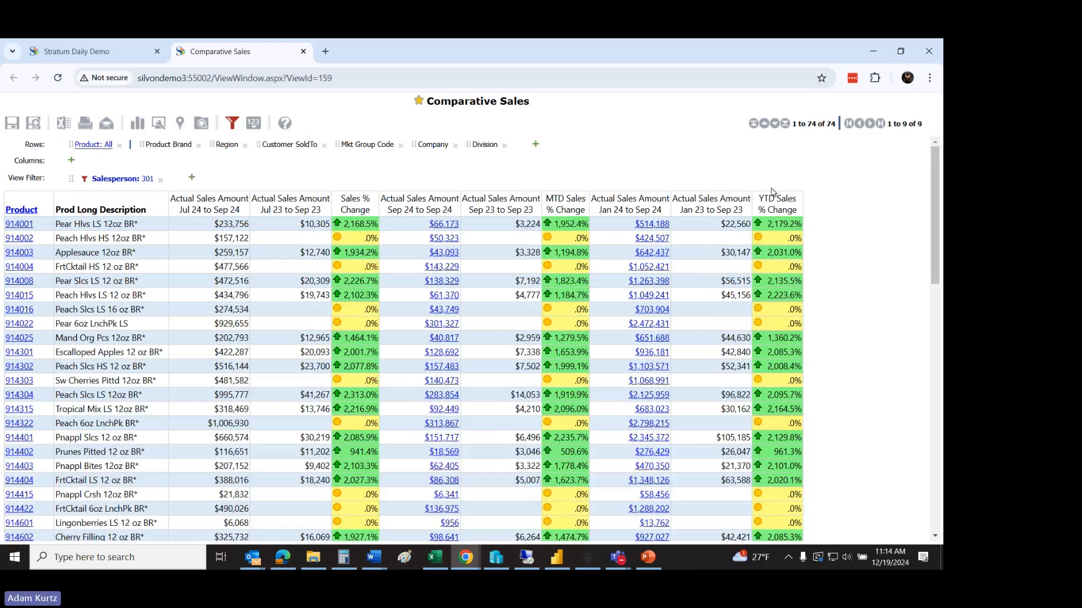
drag(934, 198, 936, 164)
mouse_move(290, 127)
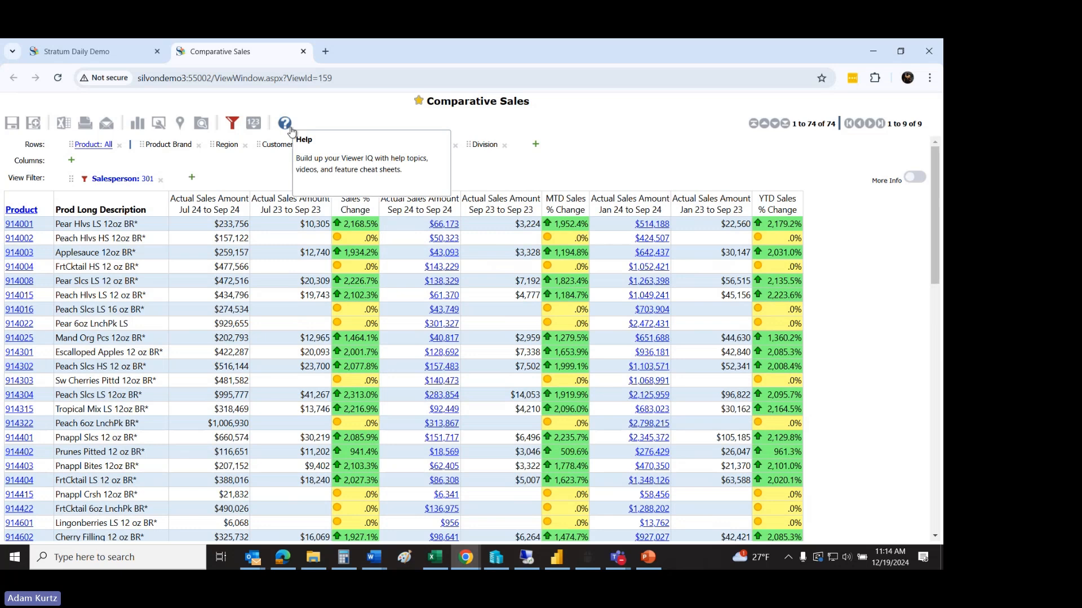
click(303, 51)
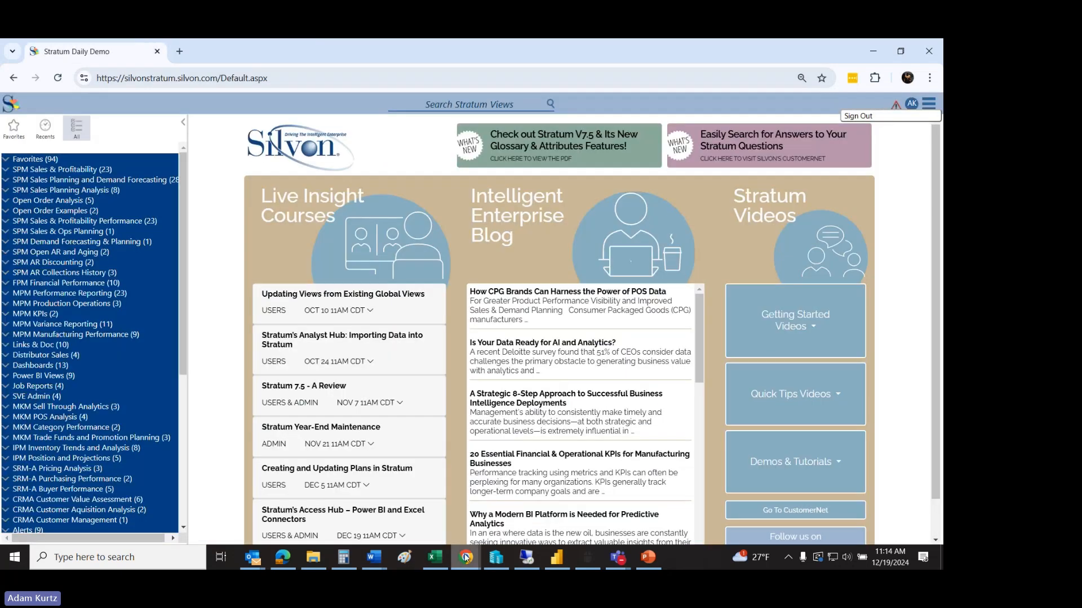
Step: Switch back to Power BI Desktop, select the second-largest salesperson tile, and open that salesperson's Comparative Sales view in Stratum
click(557, 558)
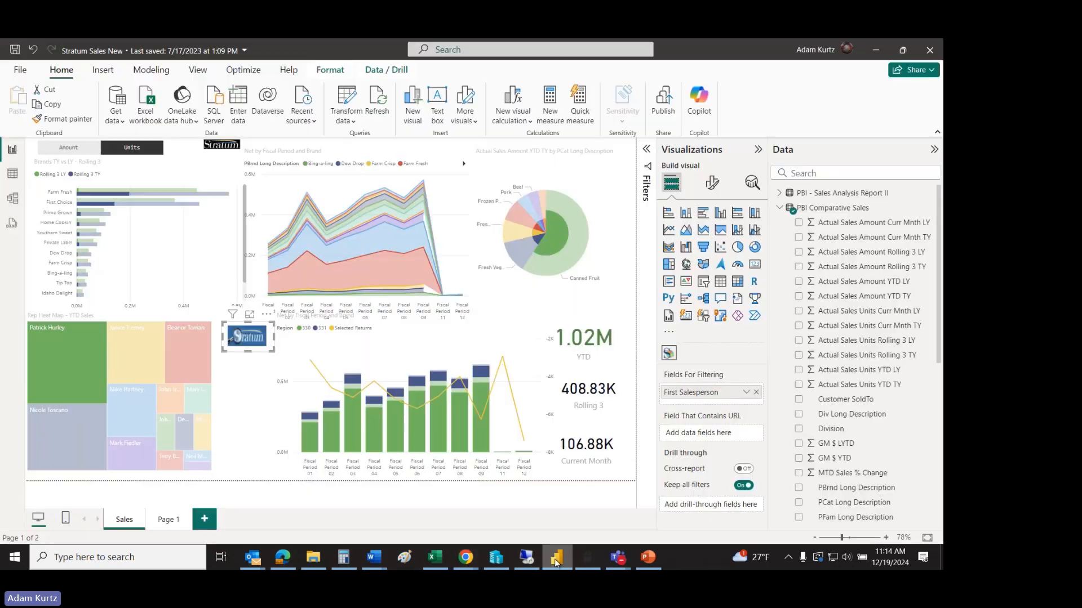
click(70, 422)
click(246, 337)
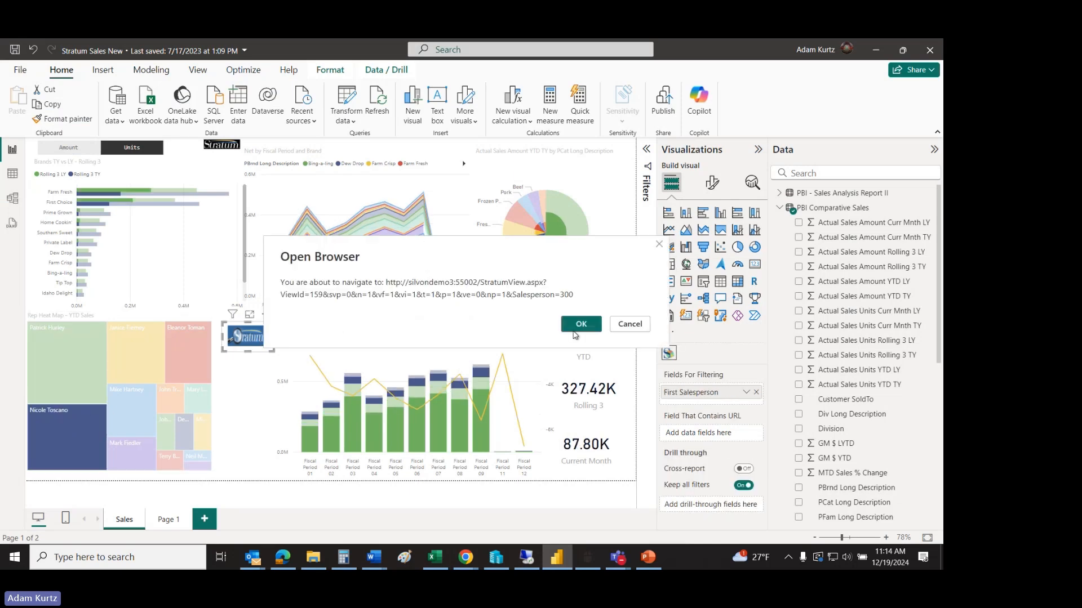
click(577, 329)
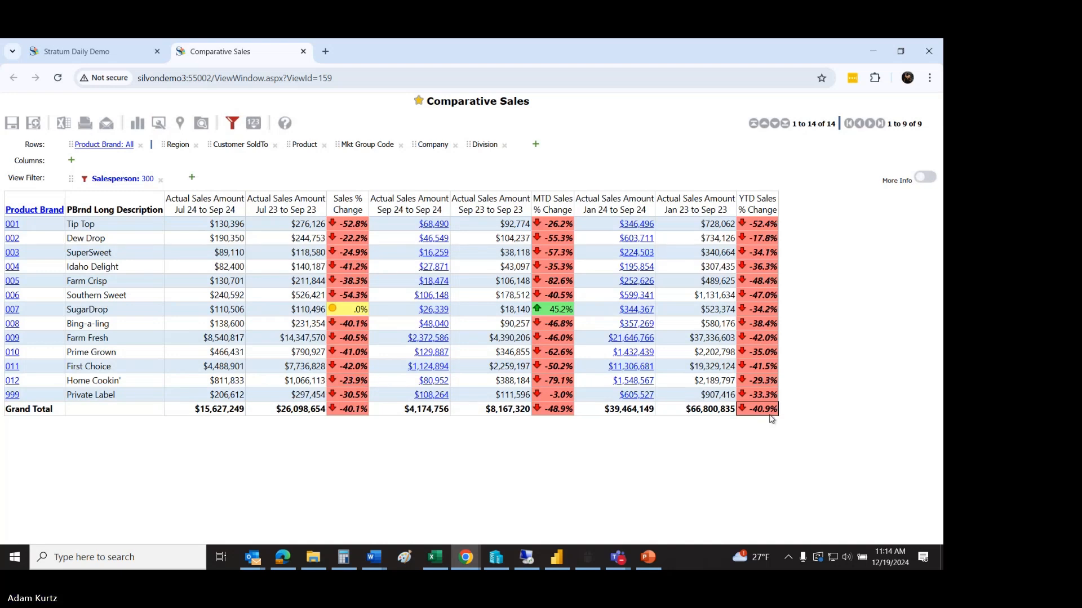
Step: Sort the Comparative Sales view ascending by YTD Sales % Change and drill brand 001 Tip Top down to Customer SoldTo
right_click(757, 211)
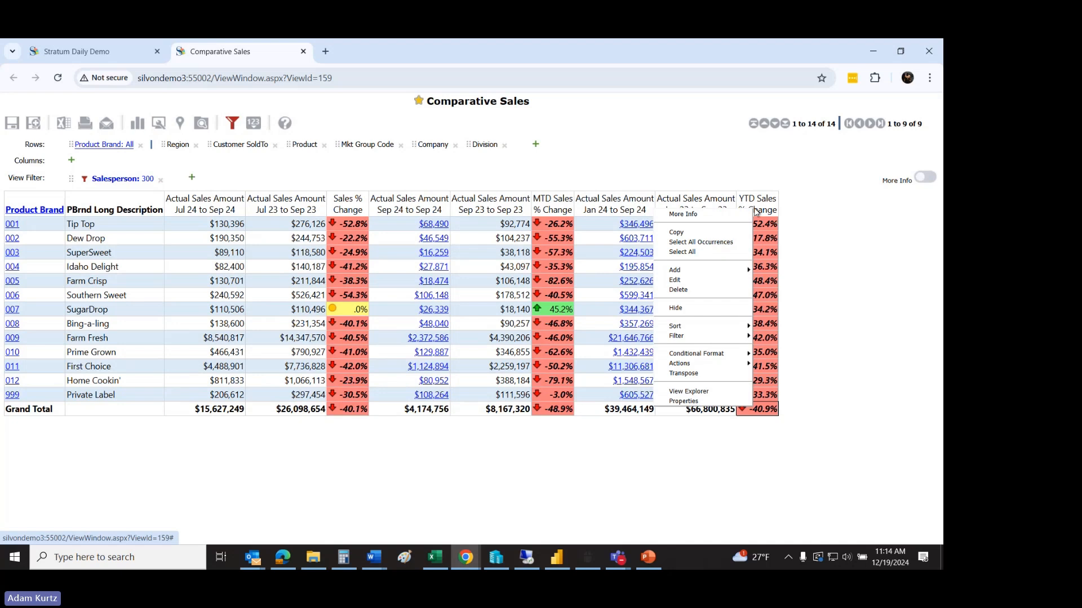
mouse_move(725, 327)
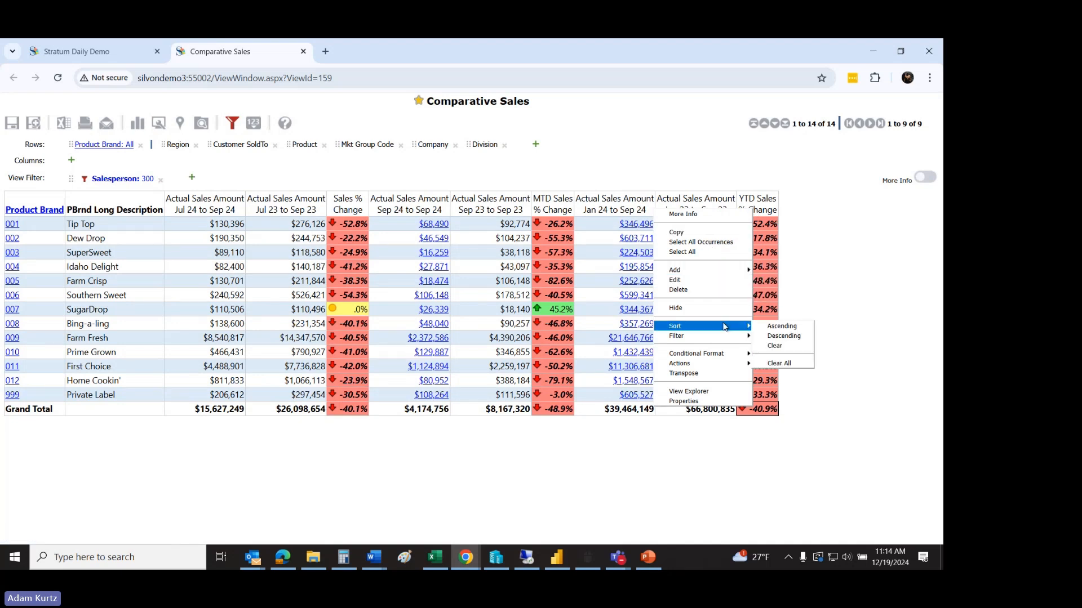
click(769, 328)
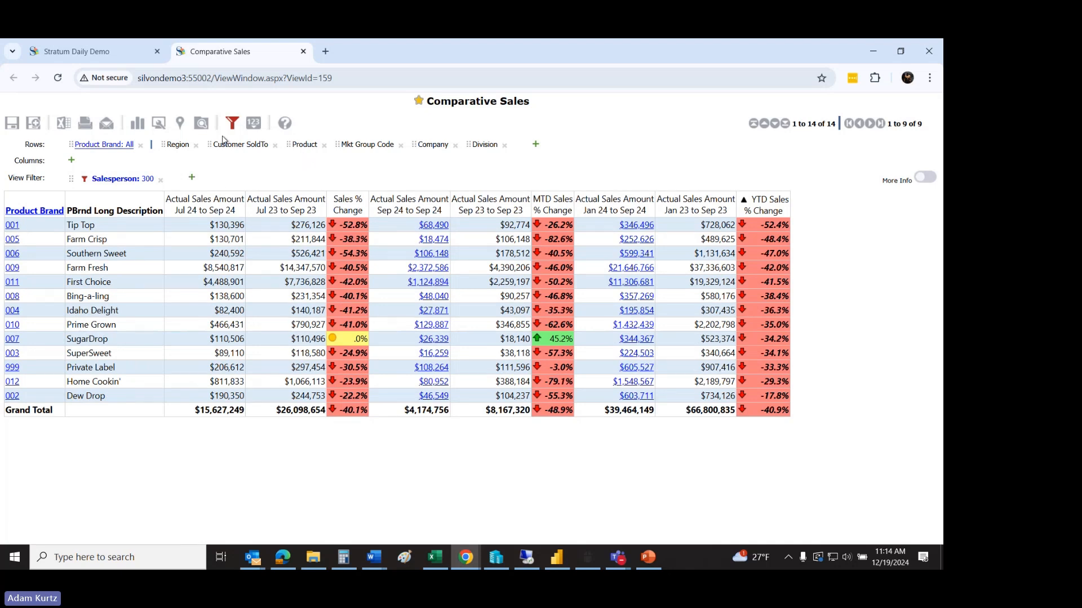
drag(237, 145, 19, 225)
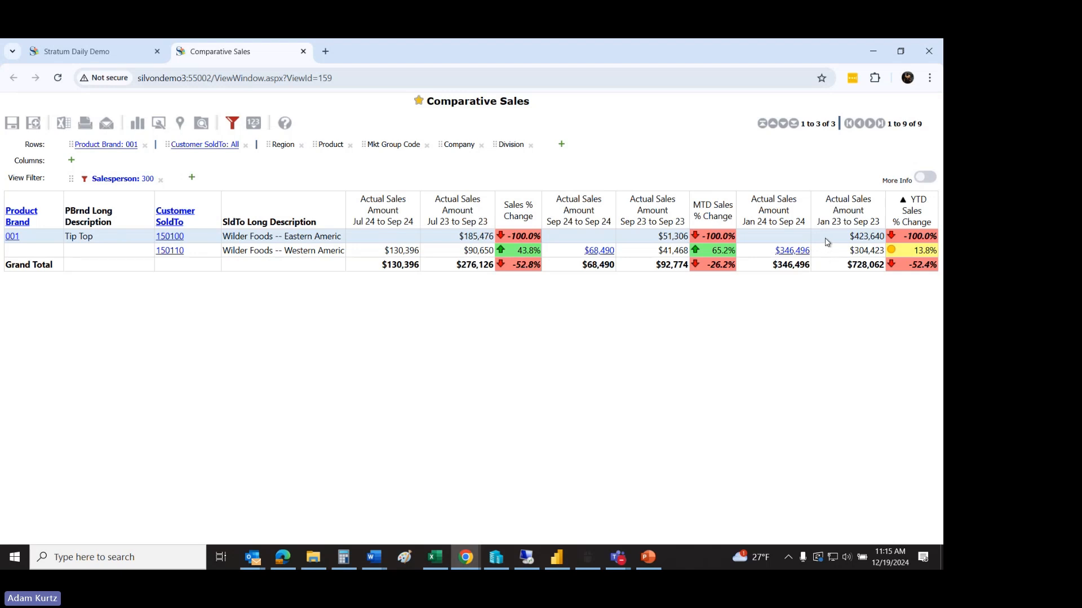
Step: Switch to Power BI Desktop, highlight the report by the largest salesperson tile, and check the options available for that tile
click(557, 558)
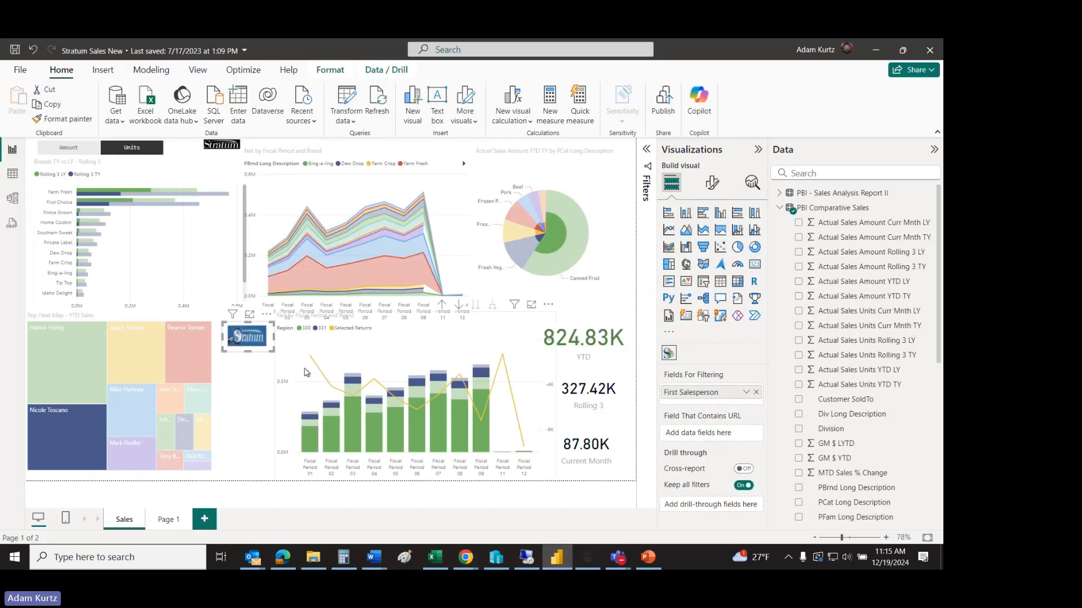
click(70, 373)
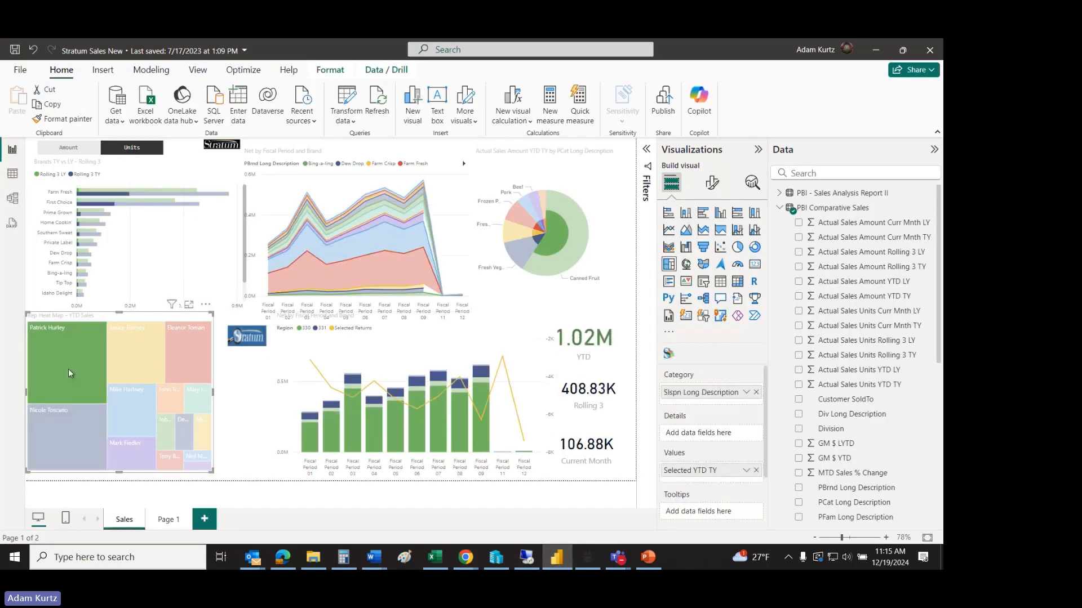
right_click(70, 373)
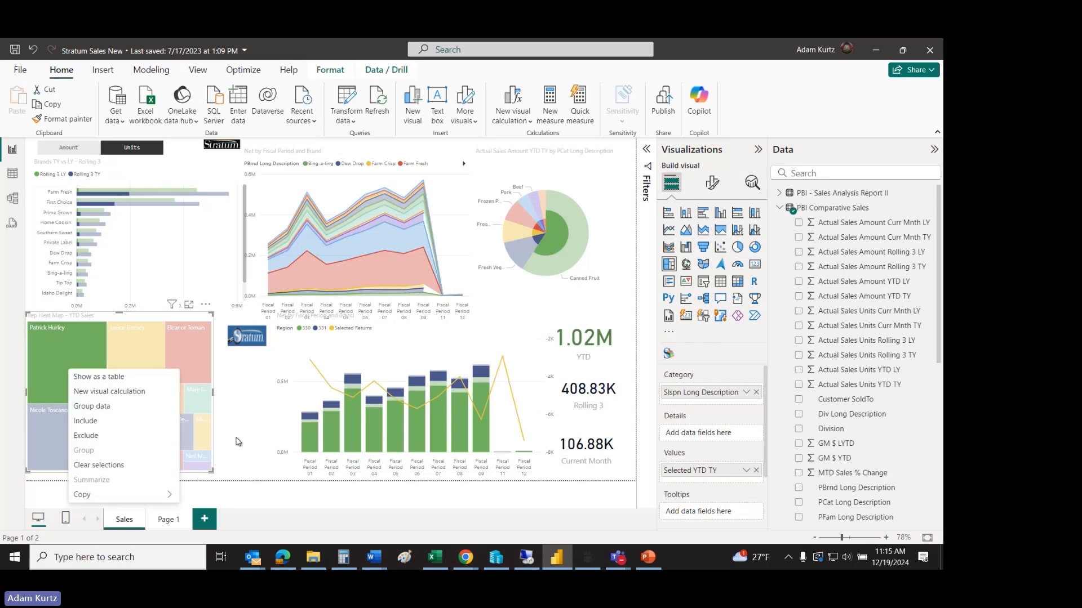
click(241, 441)
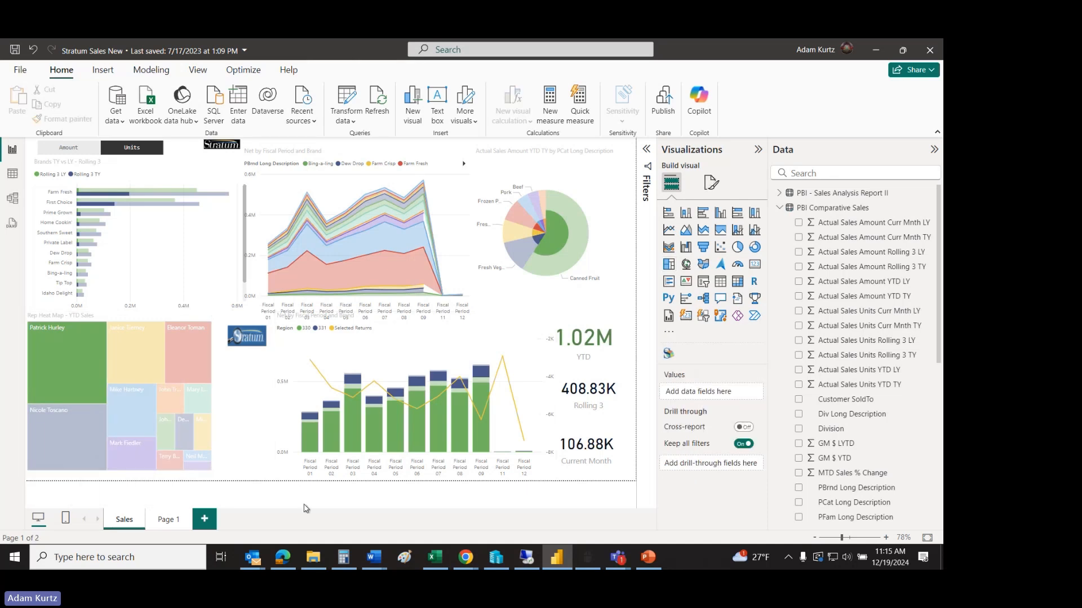
click(227, 273)
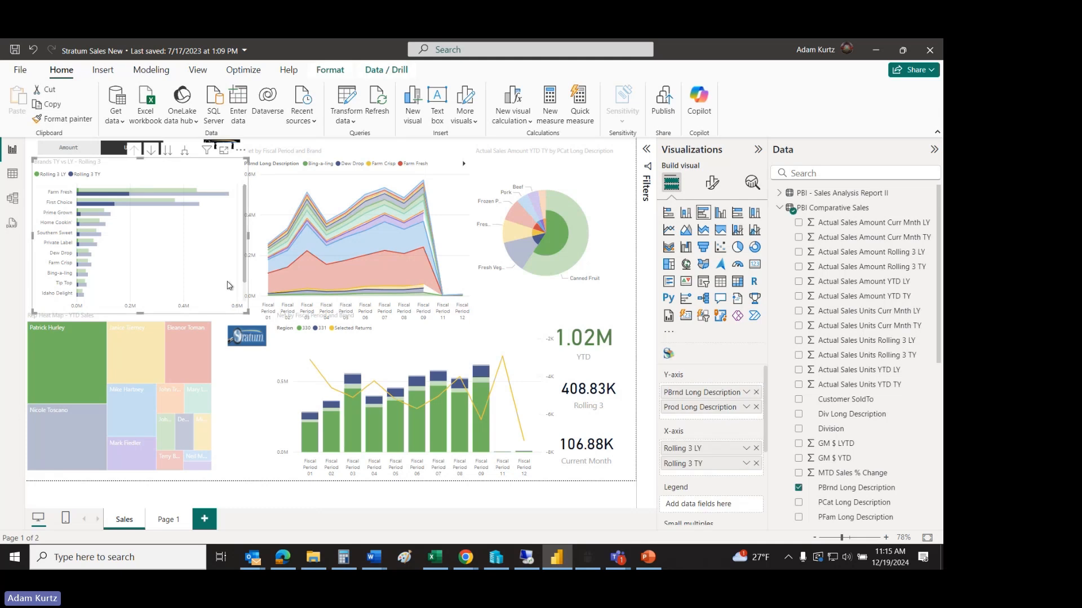
click(232, 387)
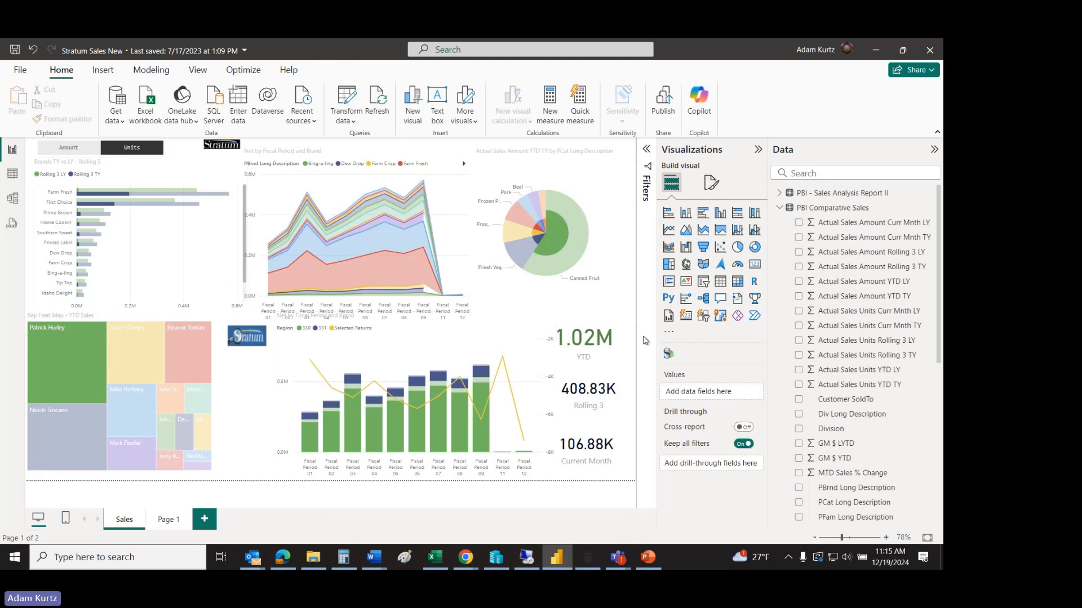
Step: Switch to the Sales Plan Example workbook in Excel, start getting Stratum data, and search the Stratum views for "pbi"
click(436, 558)
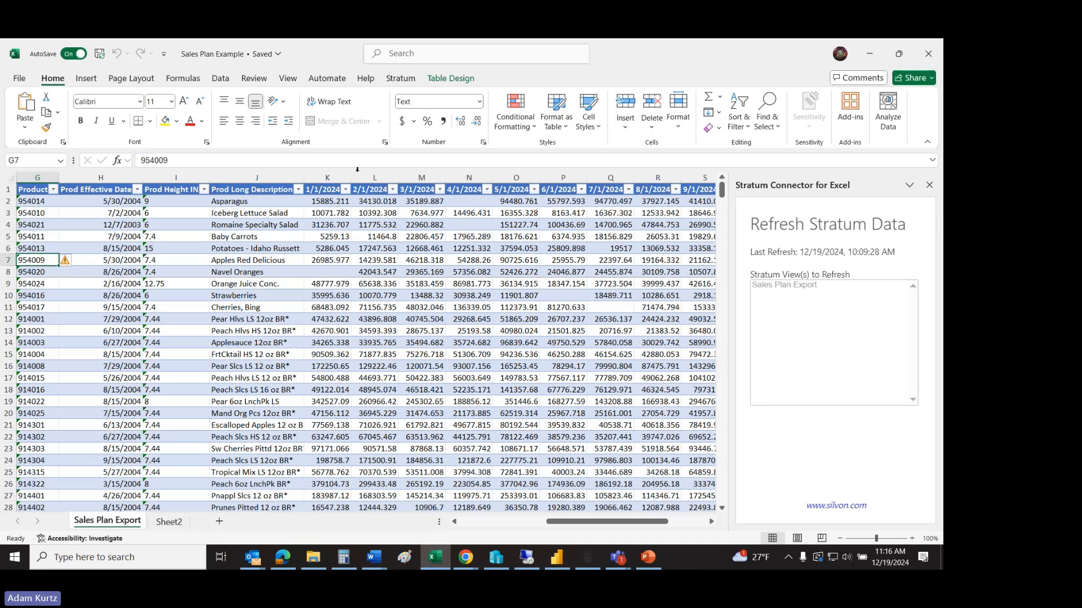
drag(549, 522, 456, 526)
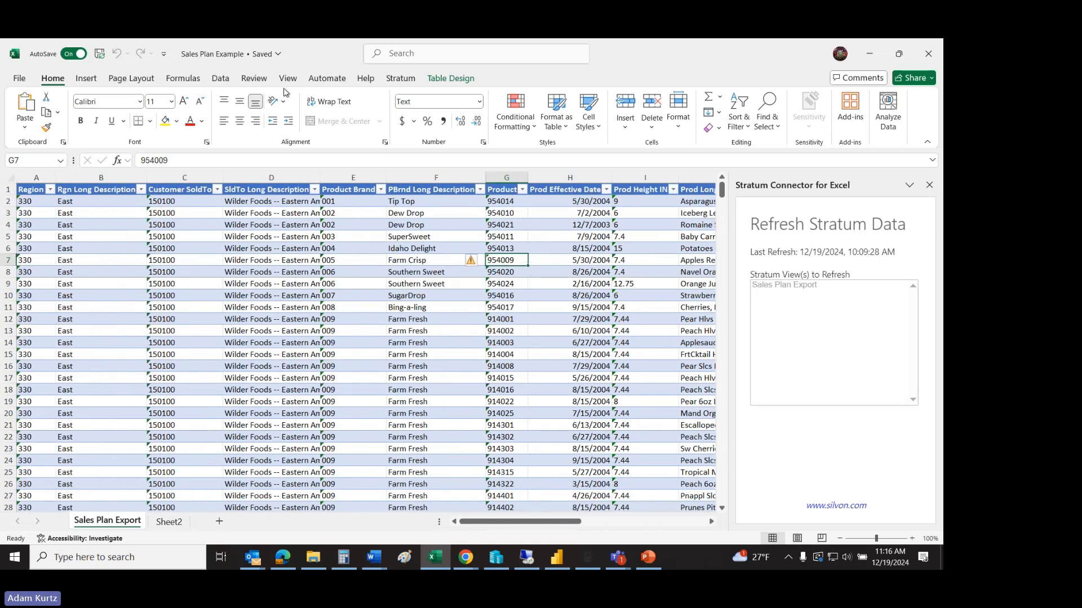
click(393, 79)
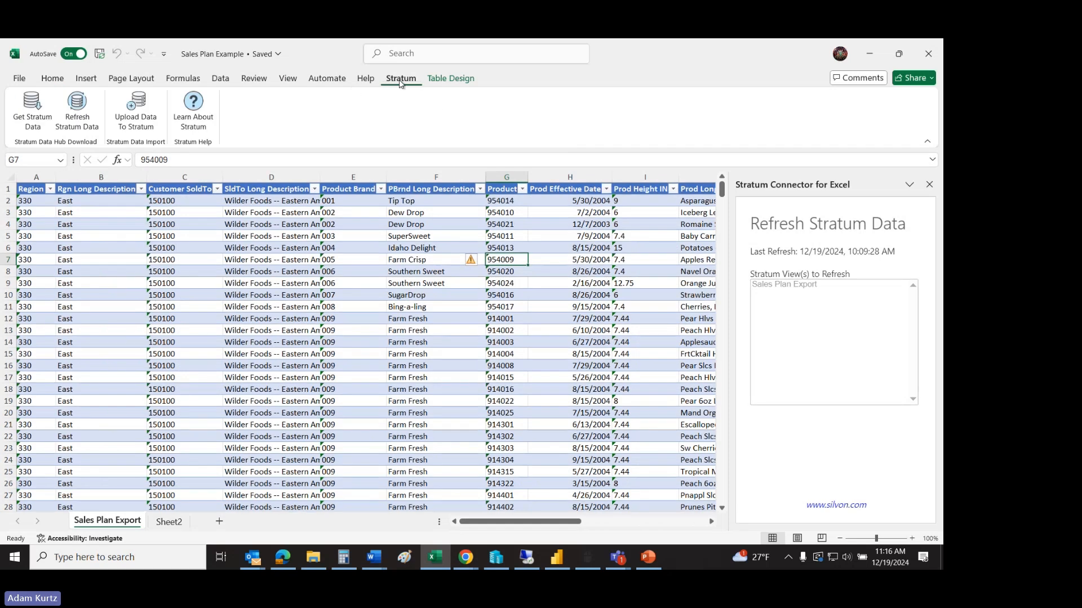
click(32, 108)
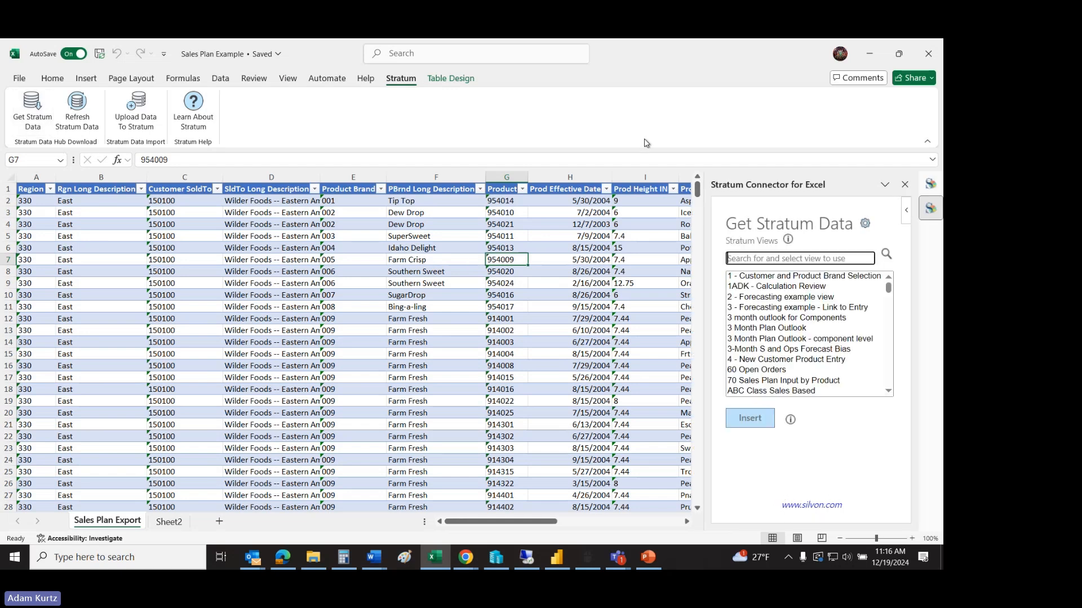
text(pbi)
click(886, 255)
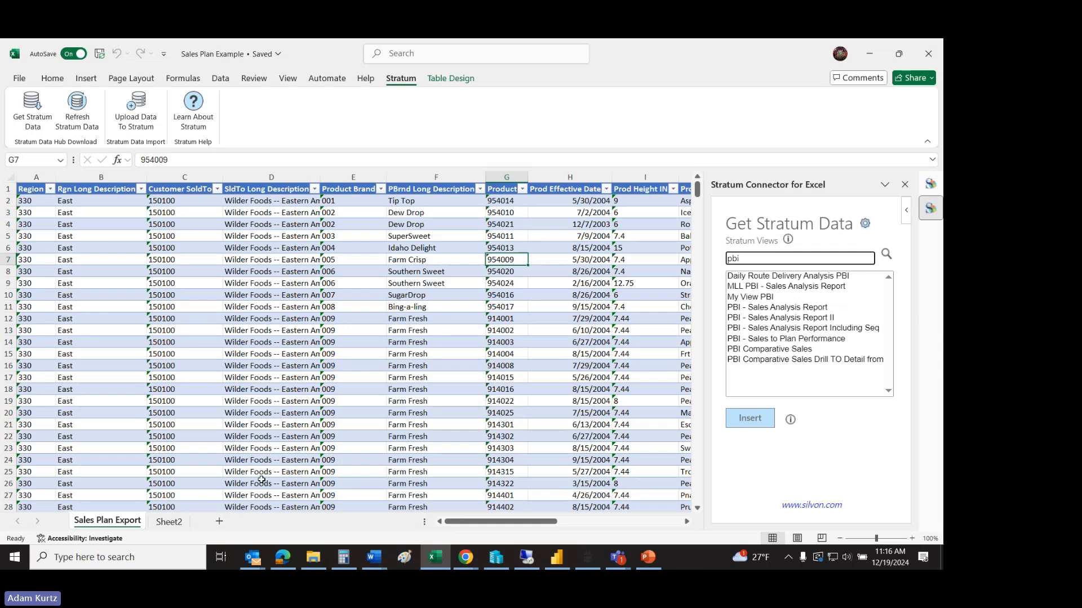
Step: Search the Stratum views for "sales plan" and select the Sales Plan Export view
double_click(743, 259)
text(sales plan)
click(888, 254)
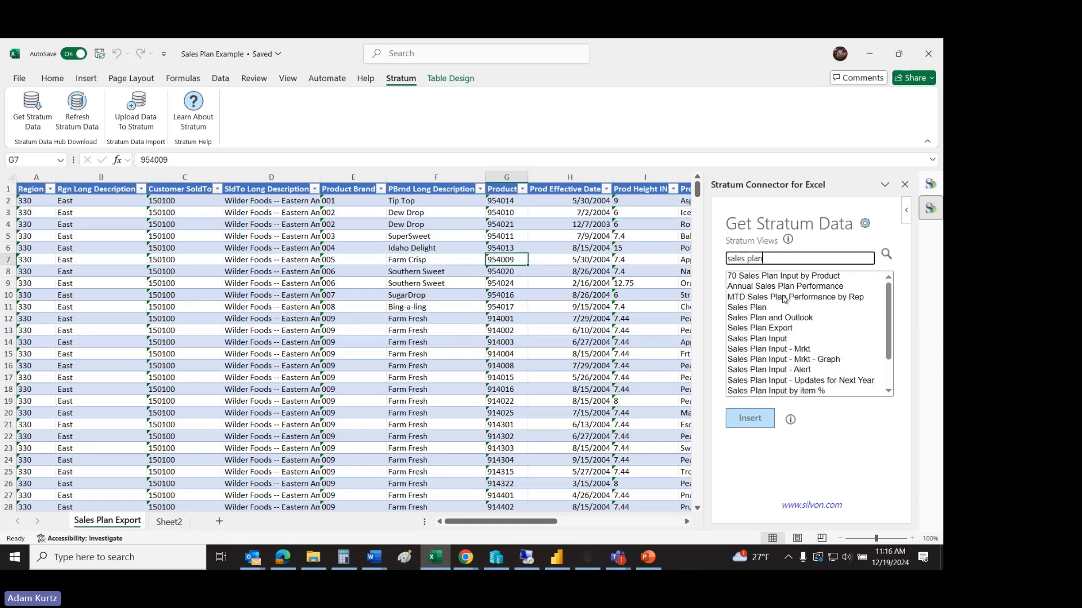
click(792, 333)
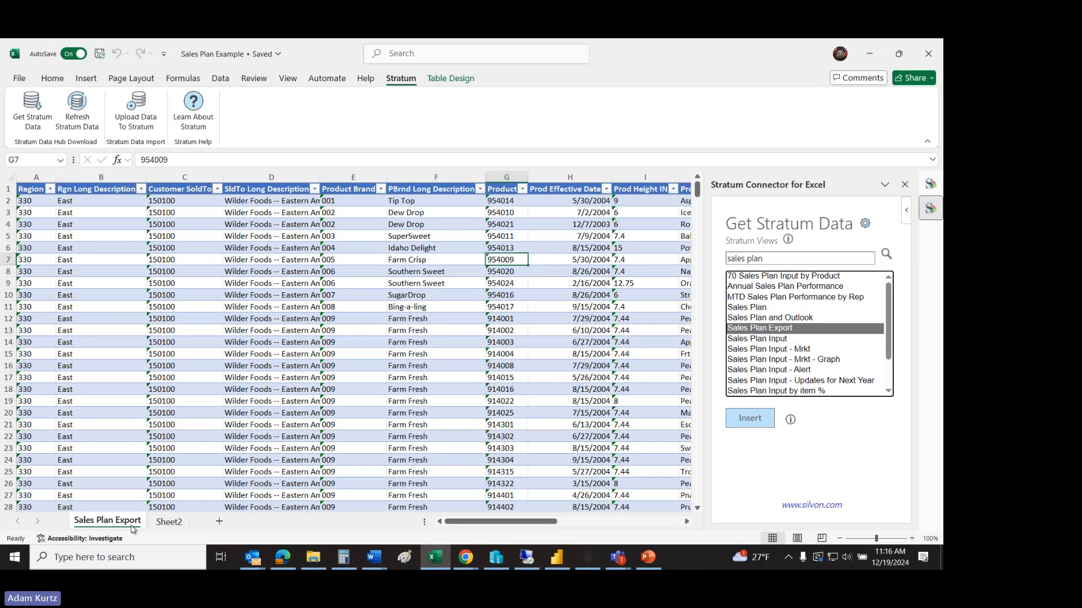
Step: Look across the Sales Plan Export sheet's product and month columns, highlighting the monthly plan values from 1/1/2024 to 11/1/2024
mouse_move(470, 522)
mouse_down()
mouse_move(548, 519)
mouse_move(526, 510)
mouse_move(459, 522)
mouse_up()
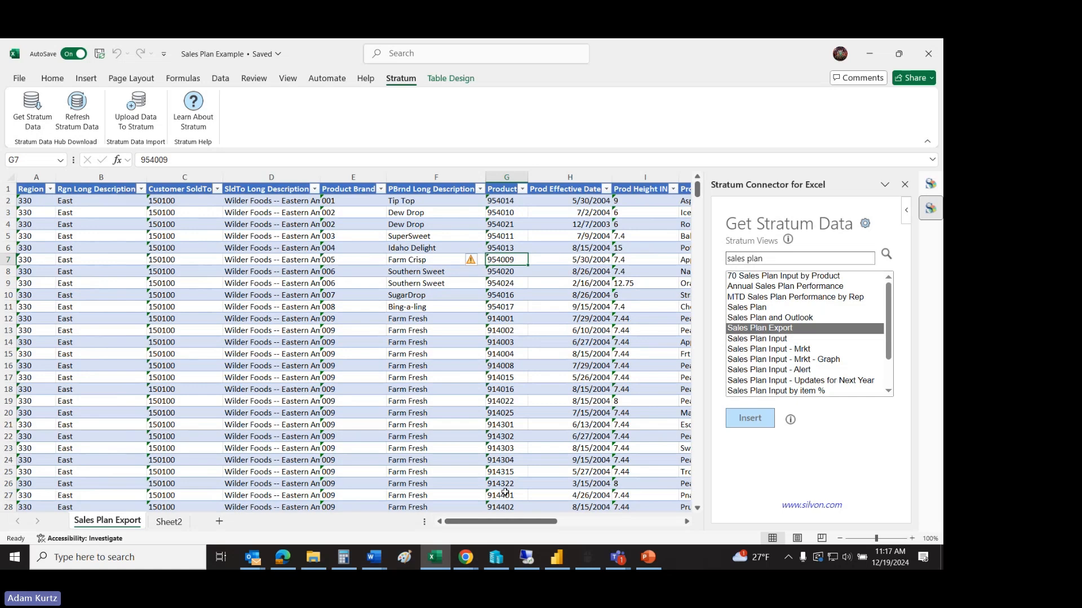
drag(497, 524, 620, 524)
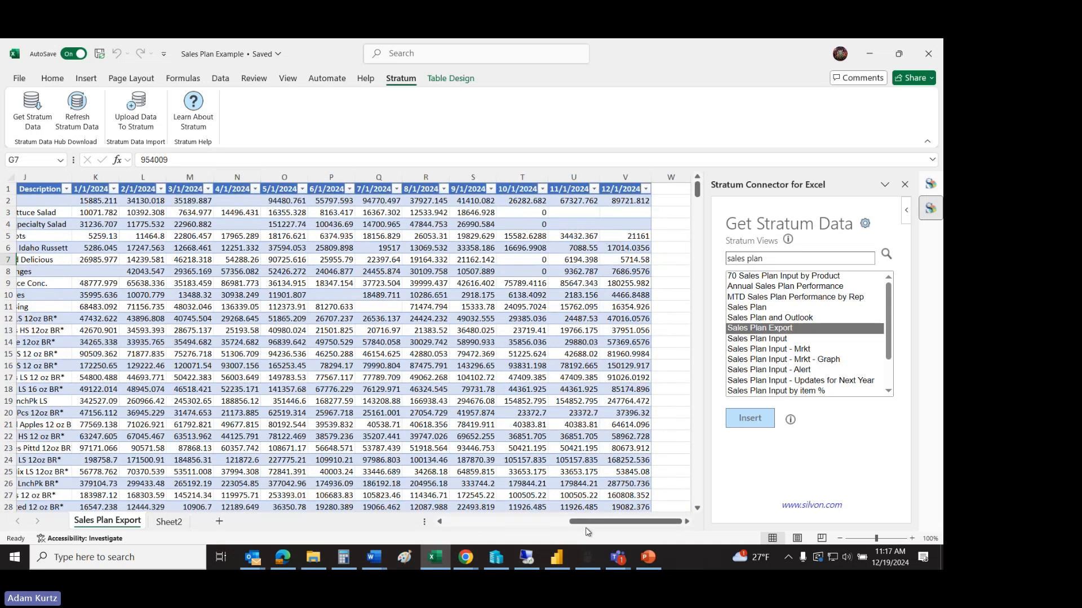
drag(589, 522, 582, 529)
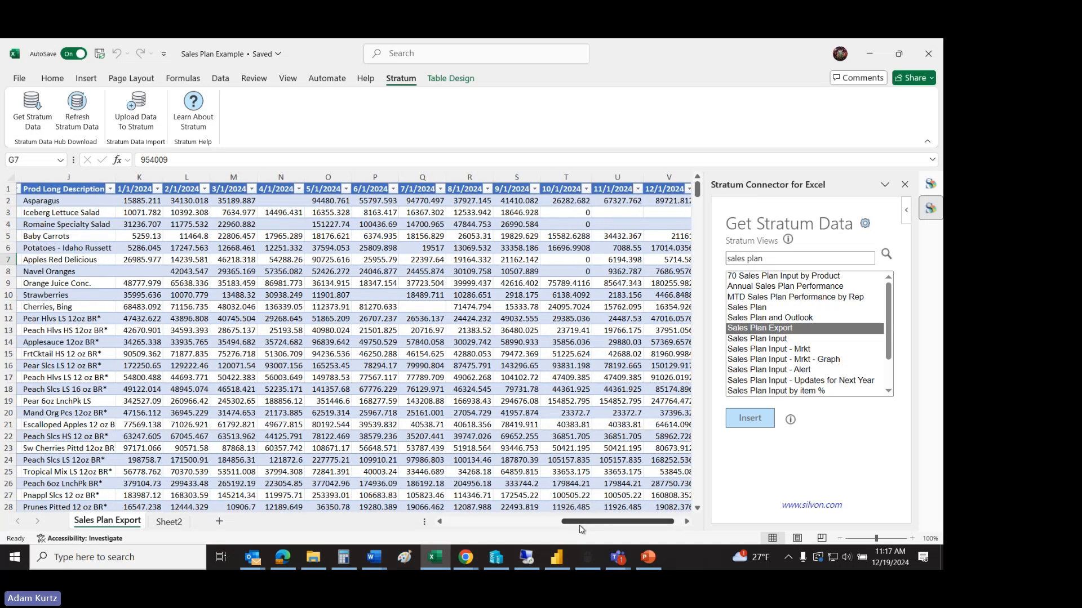
drag(131, 200, 606, 475)
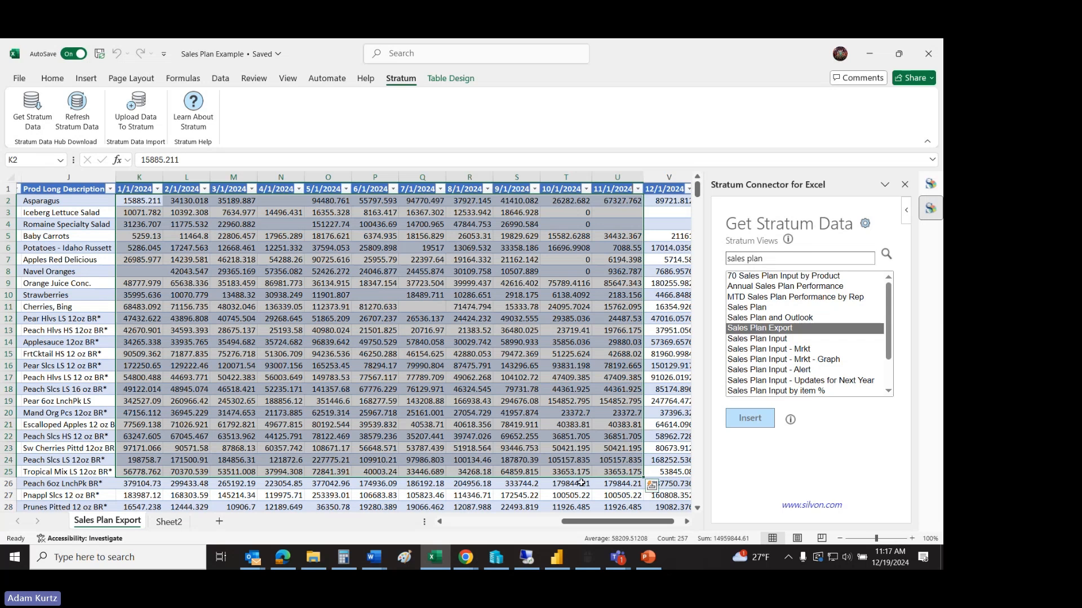
click(580, 483)
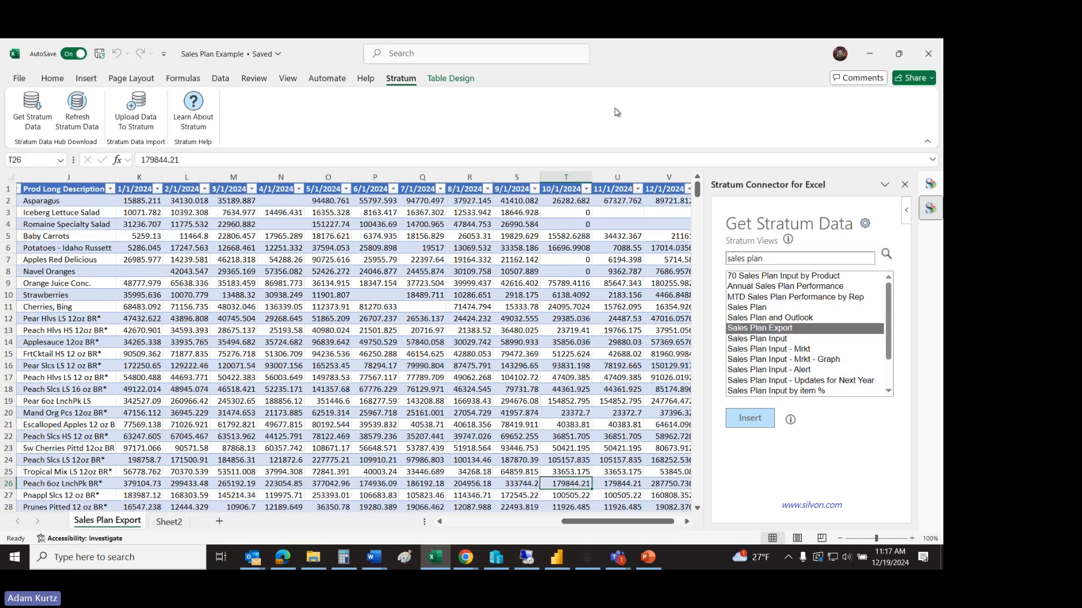
Step: Open the Stratum connector settings, review the Stratum website URL and refresh options, and close them without changes
click(866, 223)
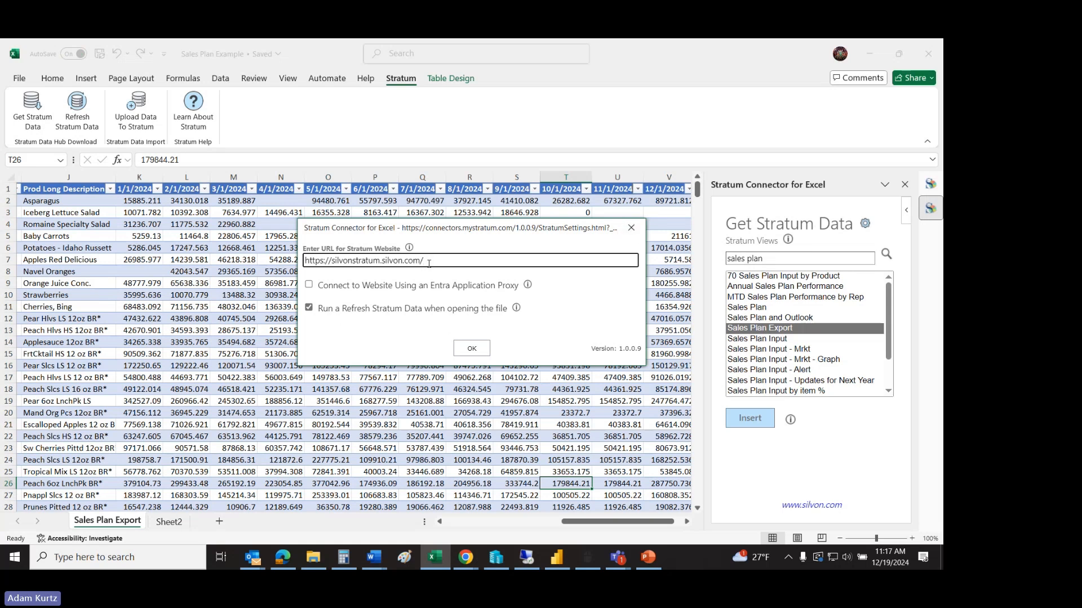
drag(428, 263, 253, 262)
click(403, 347)
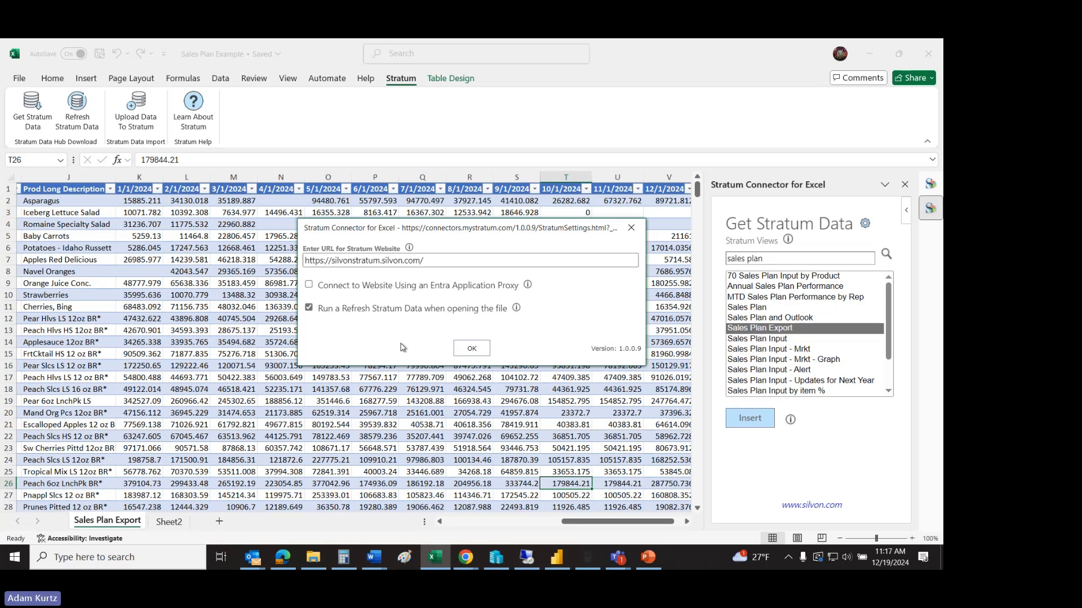
click(631, 228)
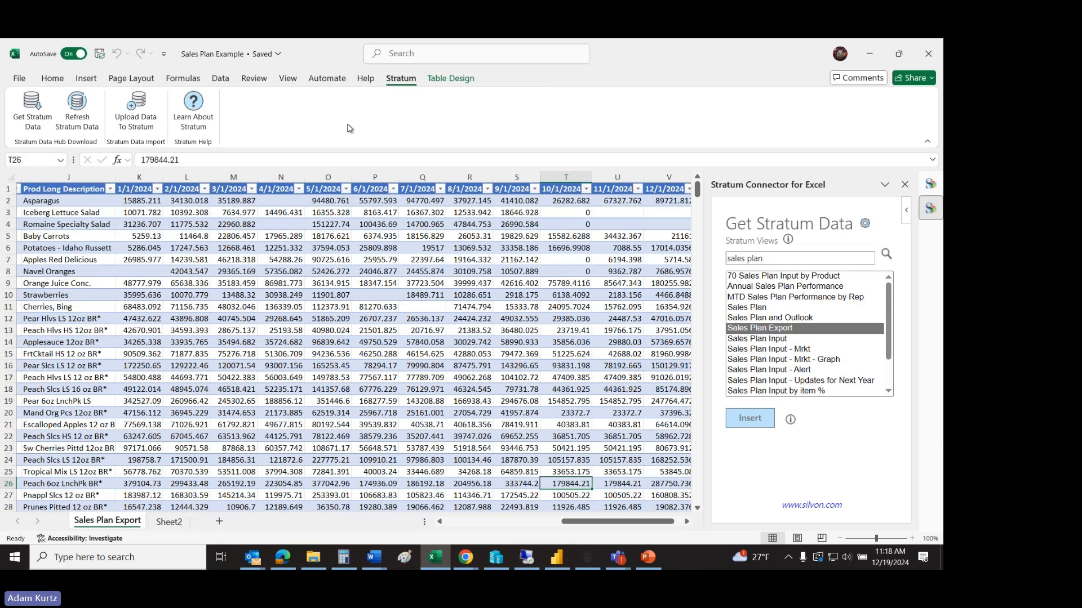
Step: Start uploading the sheet's data to Stratum, keep the import option Add, and set the target category to Sales Plan
click(140, 117)
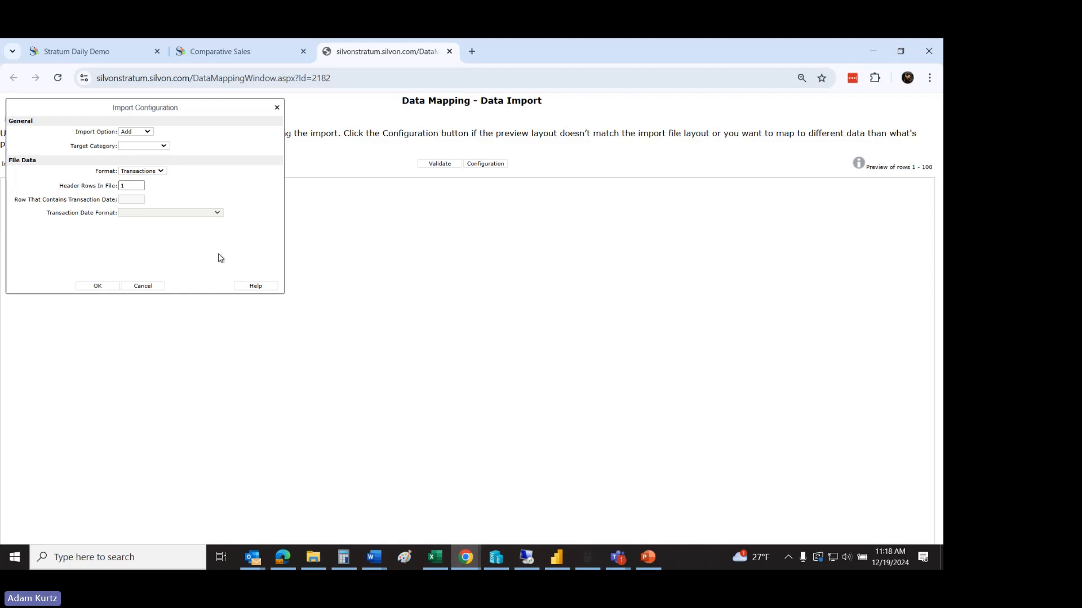
click(147, 133)
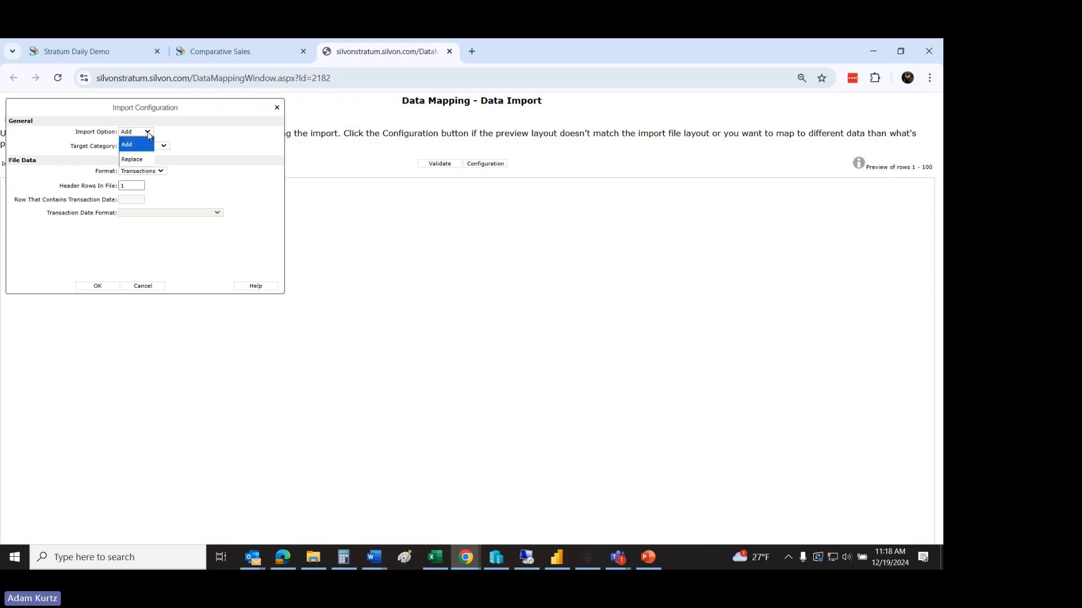
click(147, 133)
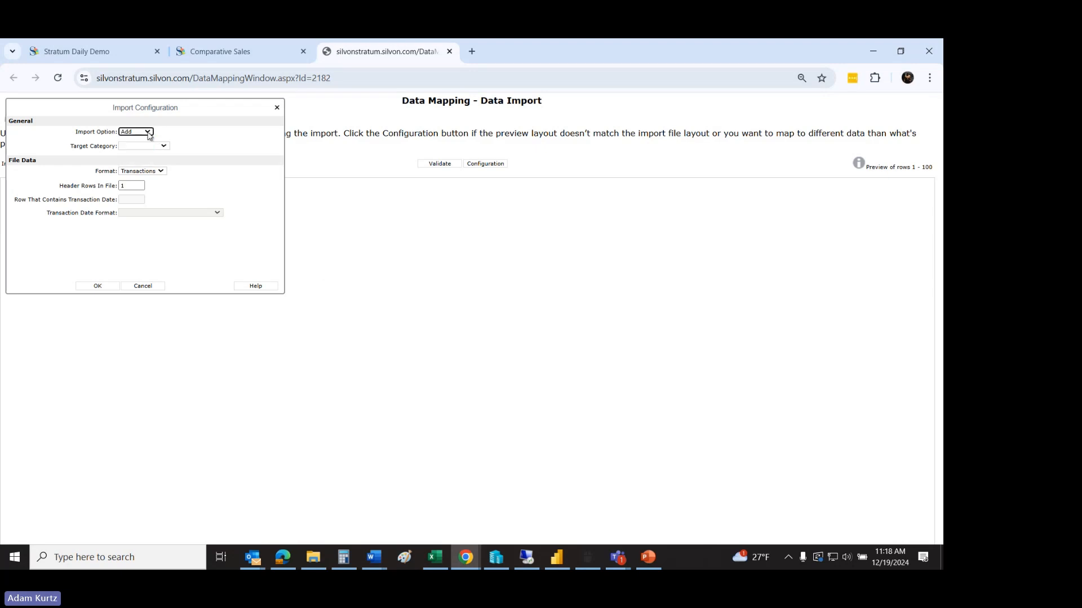
click(150, 134)
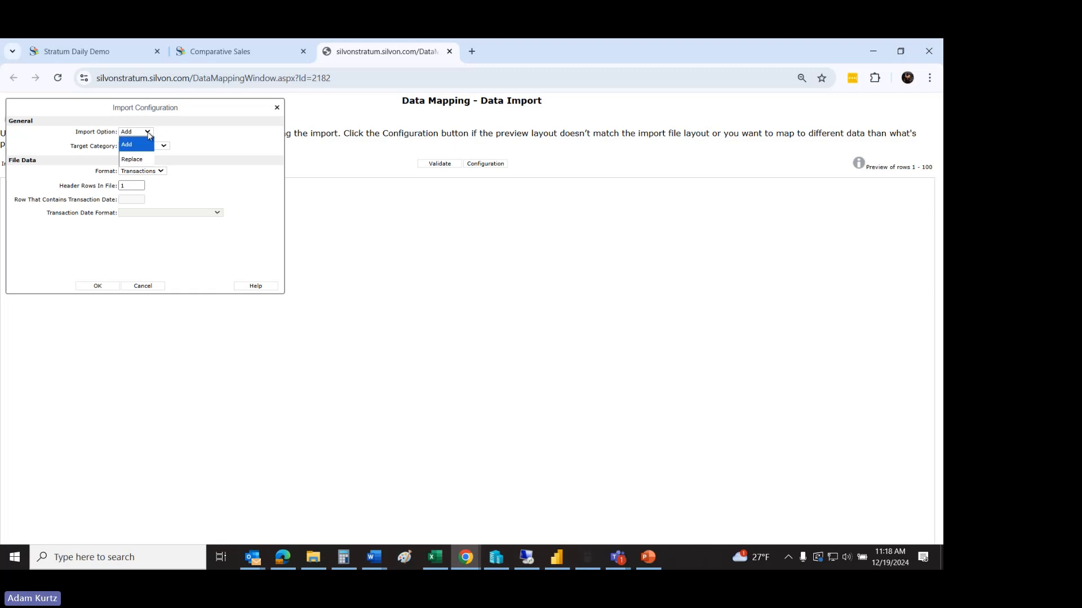
click(149, 135)
click(163, 146)
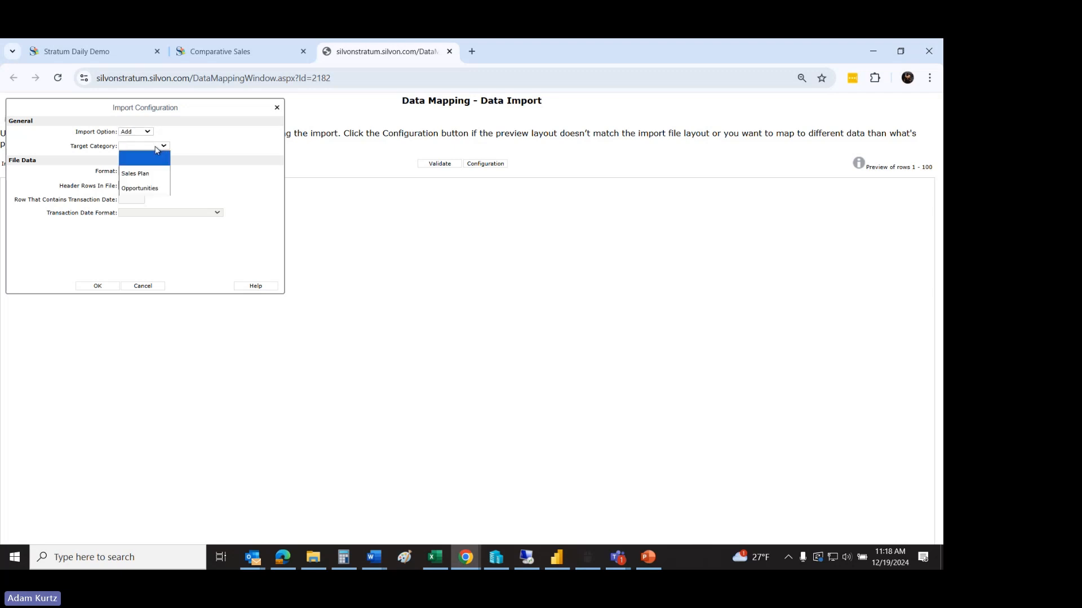
click(140, 171)
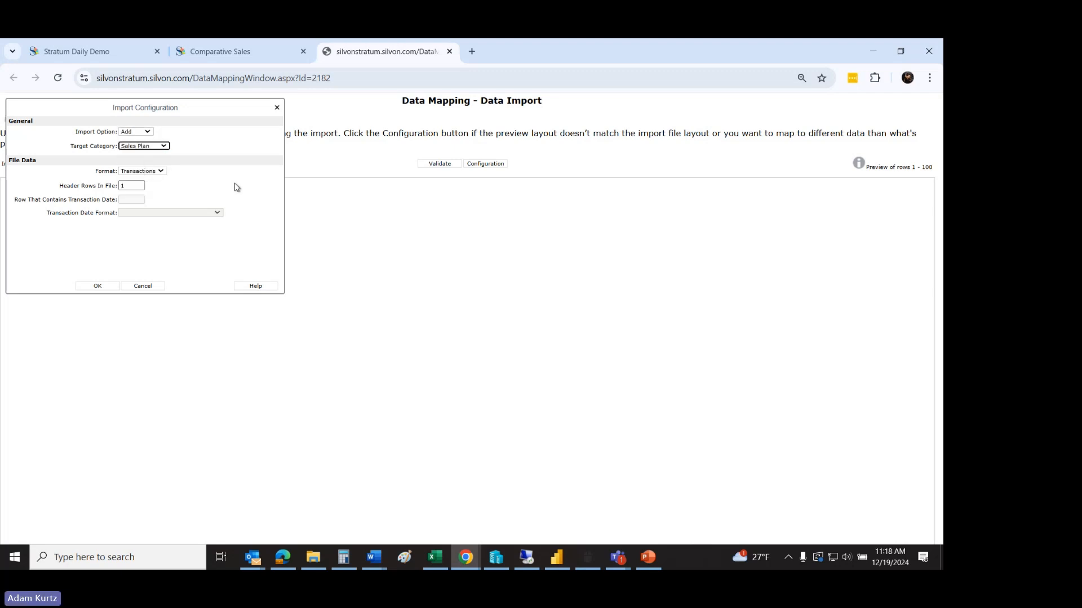
Step: Set the file format to Time Series with transaction date format m/d/yyyy (3/1/2012), and accept the import configuration
click(161, 172)
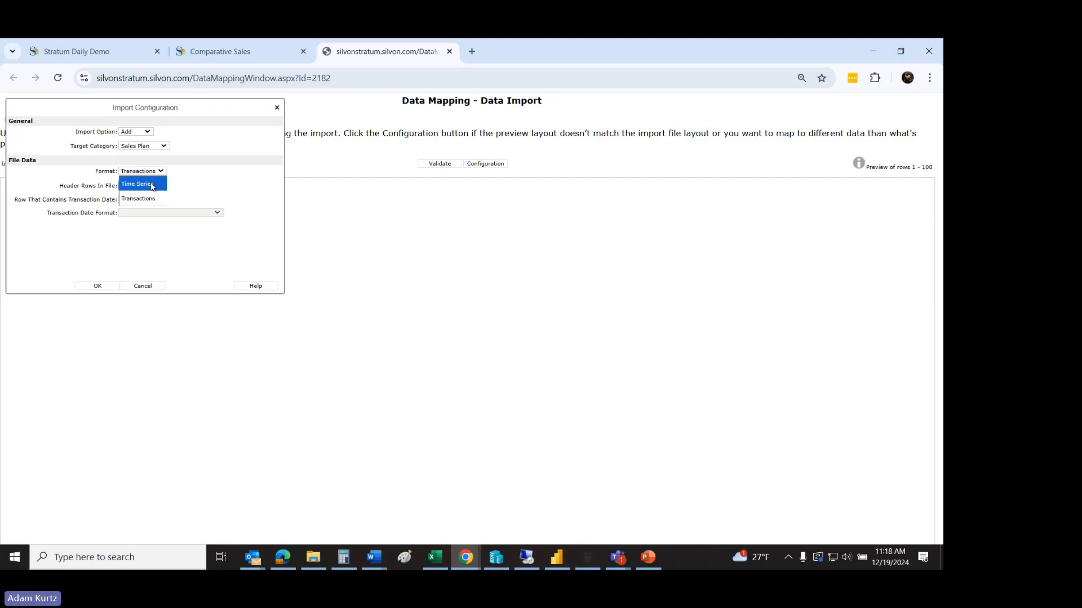
click(152, 186)
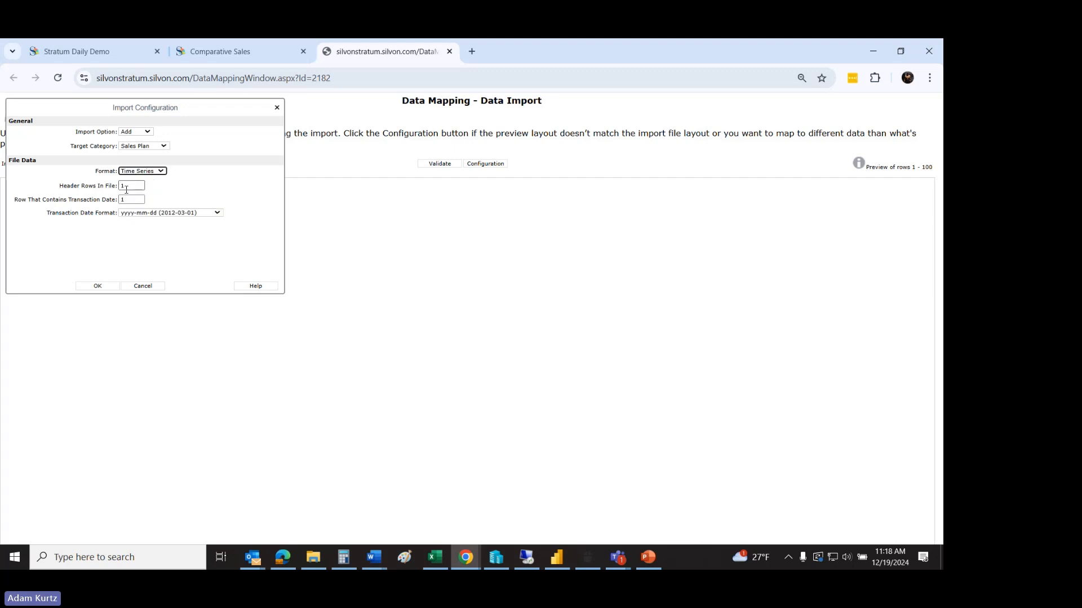
click(136, 213)
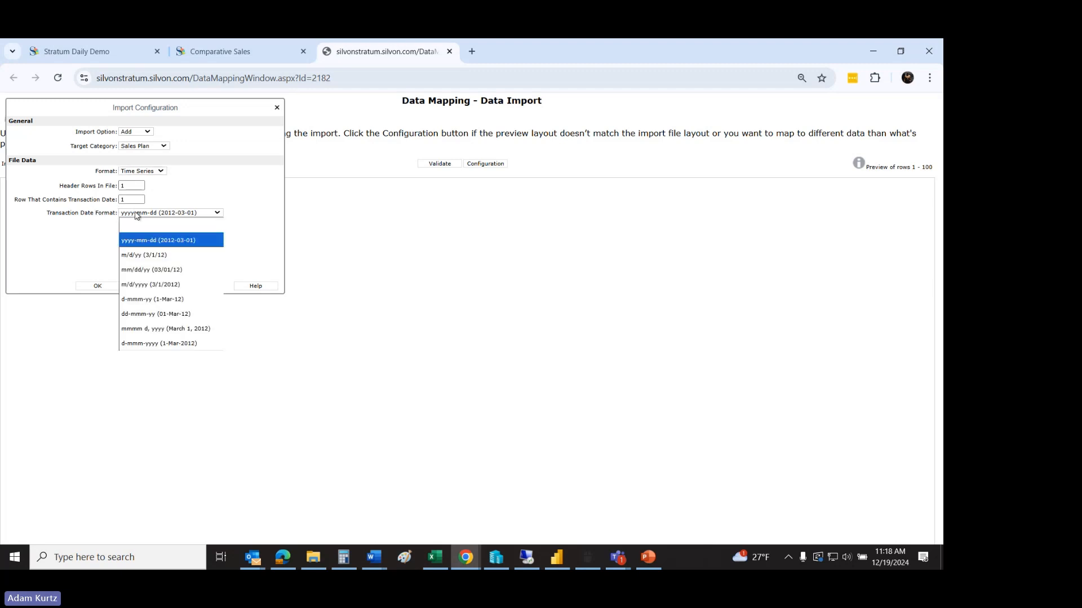
click(141, 289)
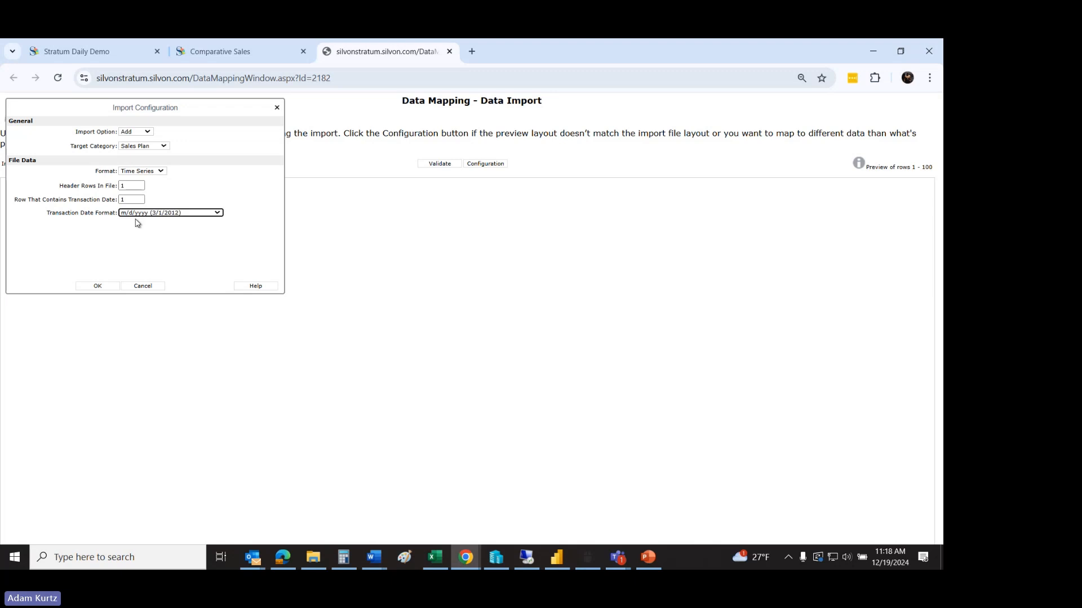
click(98, 288)
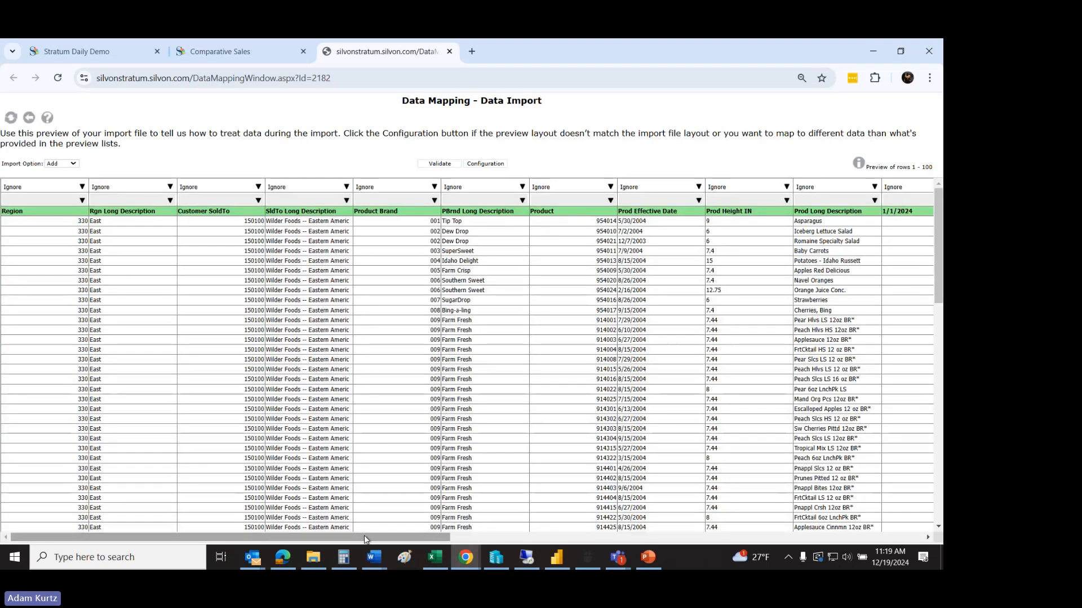
Step: Map the Region column of the import preview as a Dimension with the target Region
click(67, 188)
click(68, 197)
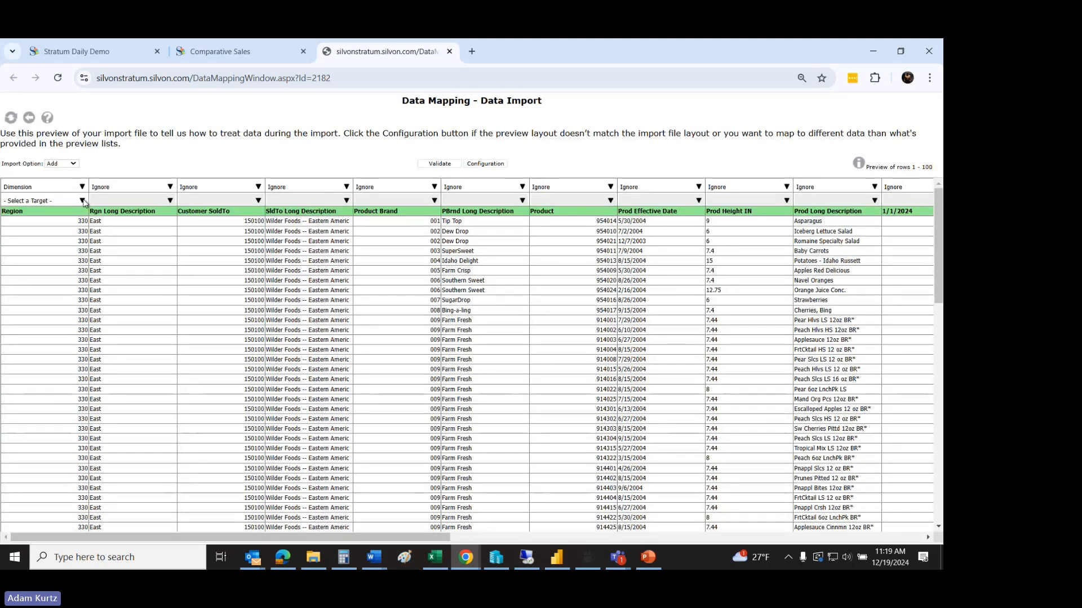
click(68, 201)
click(23, 362)
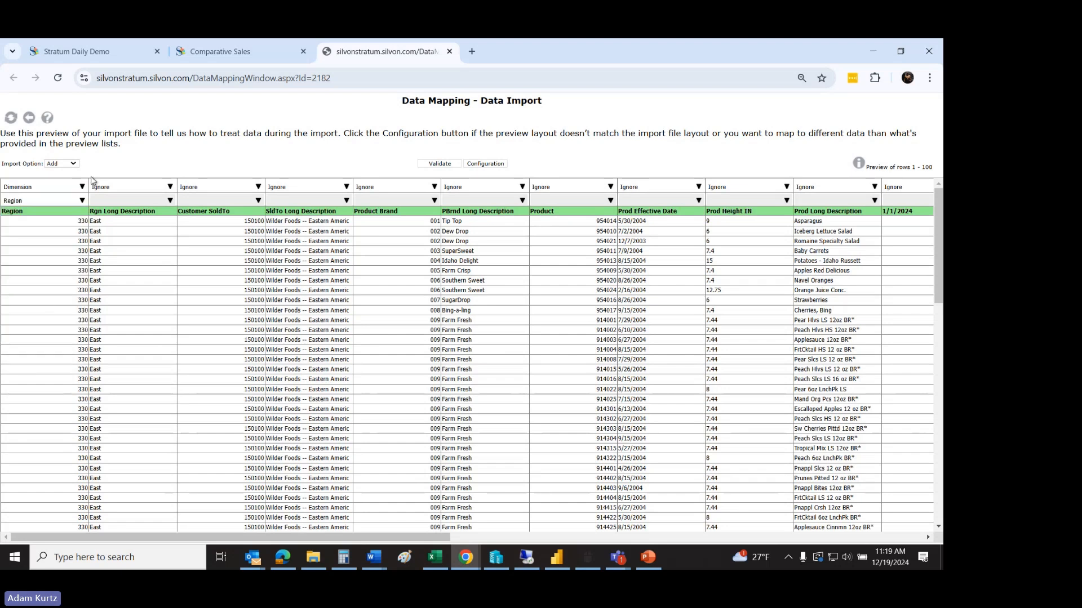
Step: Map the Customer SoldTo column of the import preview as a Dimension with the target Customer SoldTo
click(257, 188)
click(235, 199)
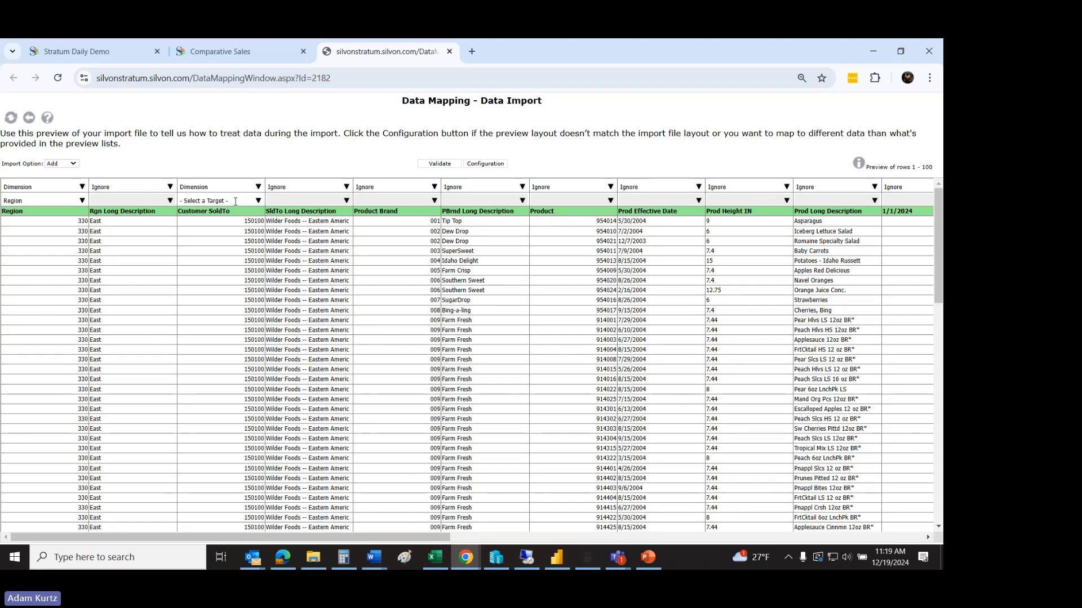
click(259, 202)
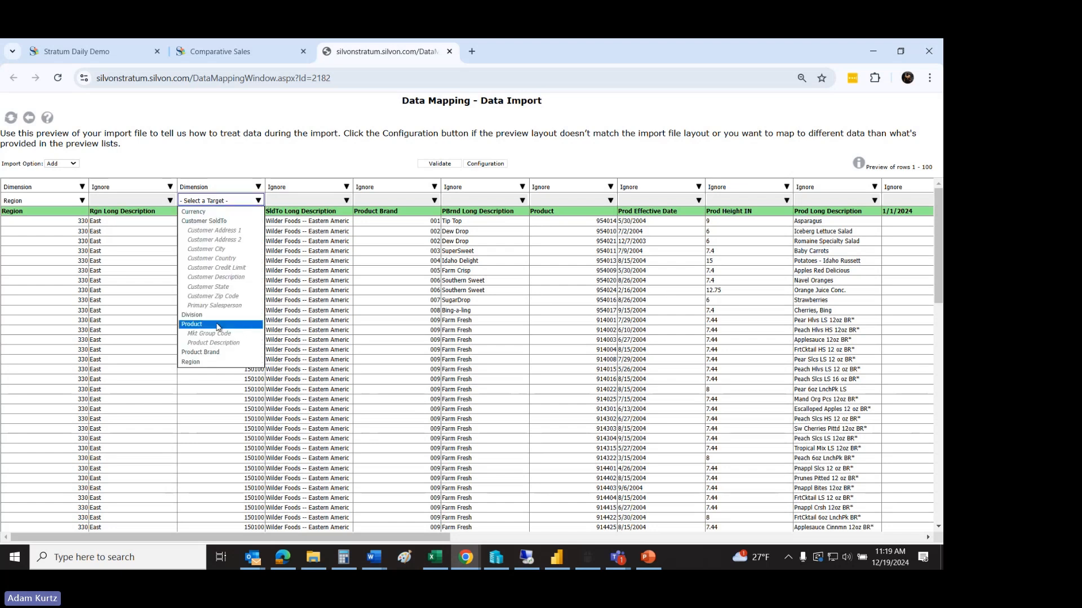
click(204, 221)
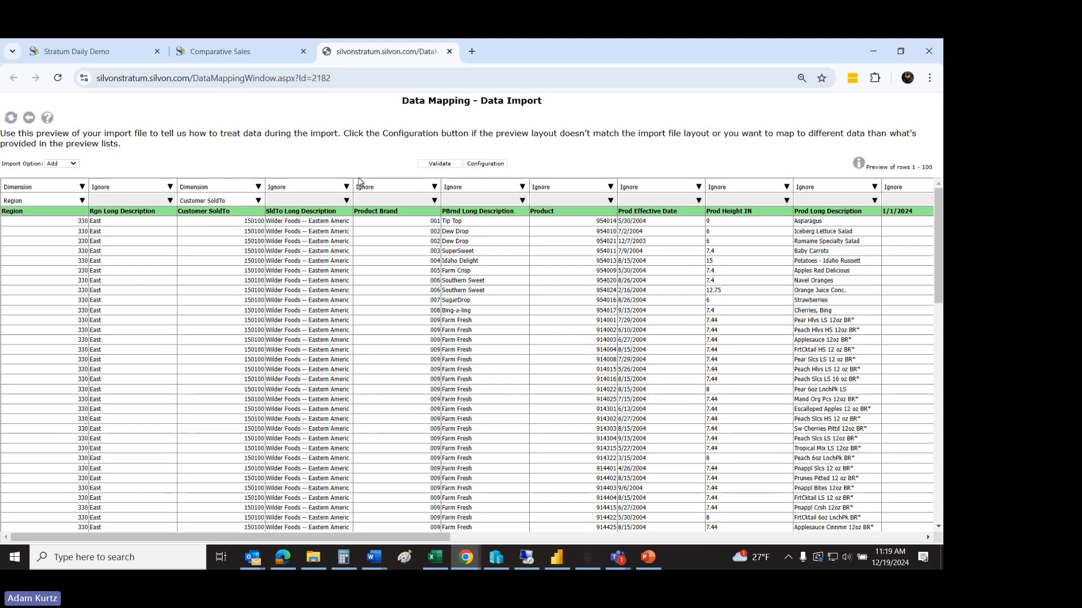
Step: Map the Product Brand column of the import preview as a Dimension with the target Product Brand
click(433, 187)
click(409, 198)
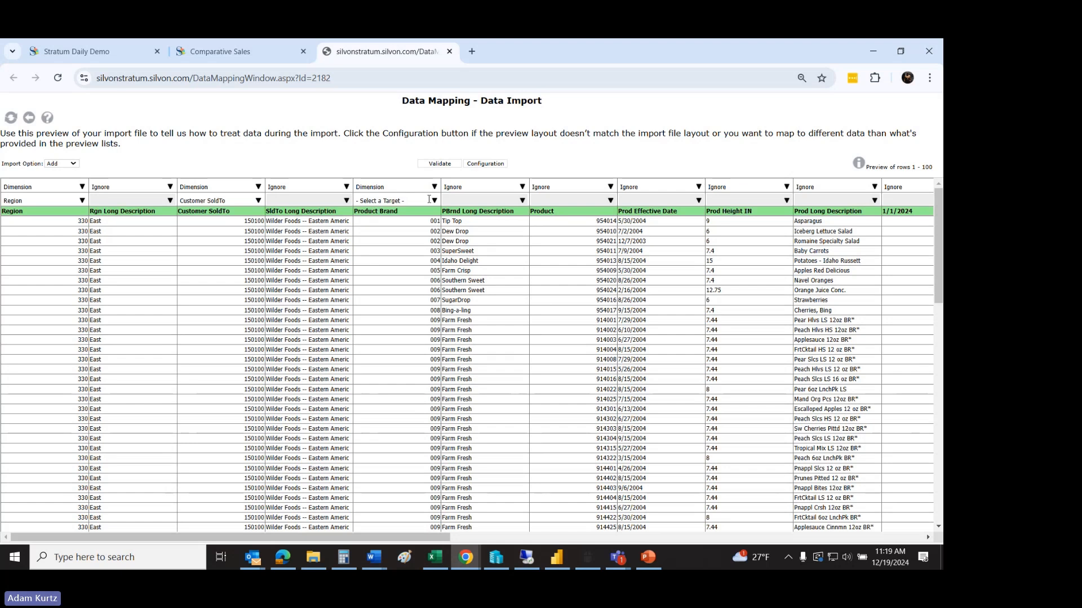
click(433, 201)
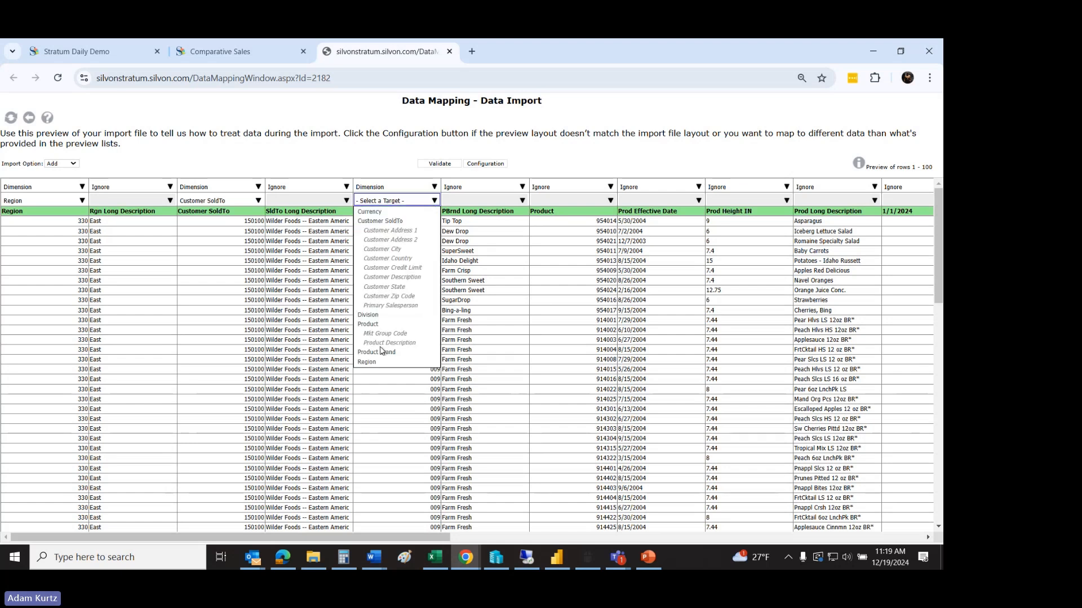
click(379, 352)
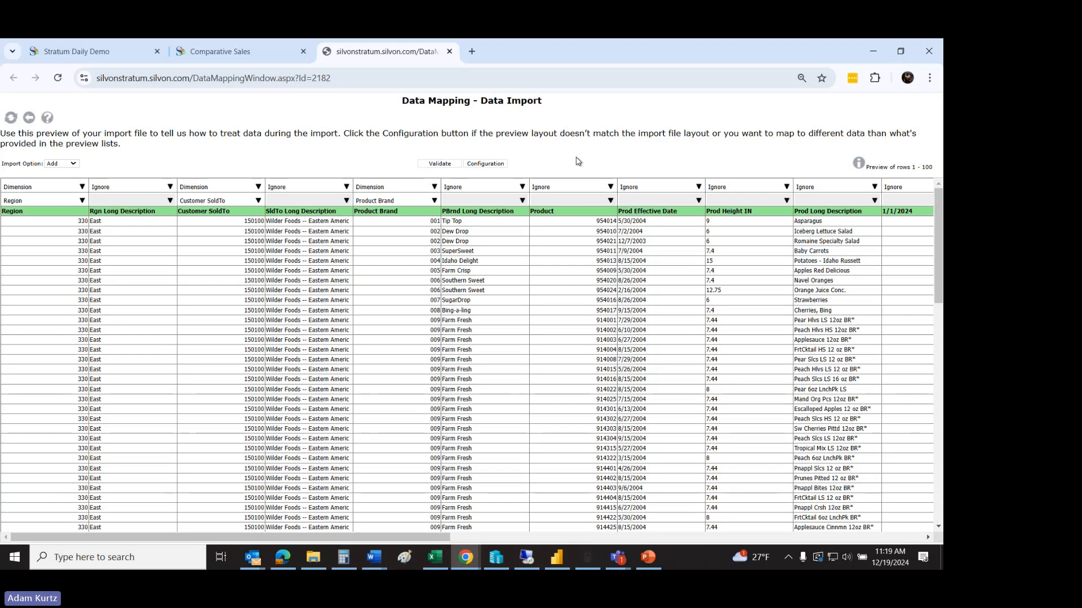
Step: Map the Product column of the import preview as a Dimension with the target Product
click(579, 187)
click(611, 201)
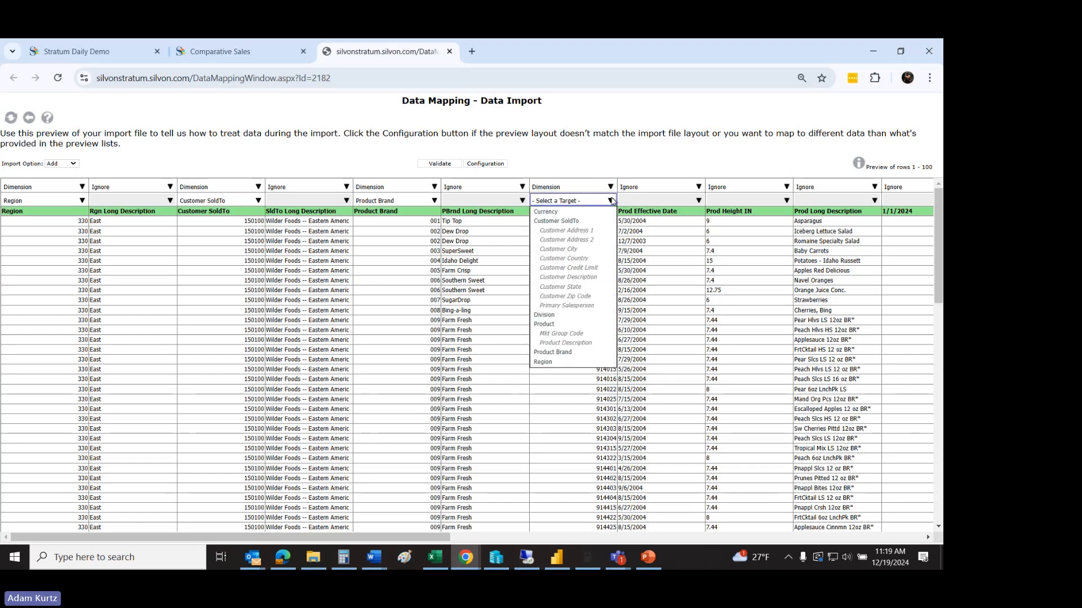
click(551, 325)
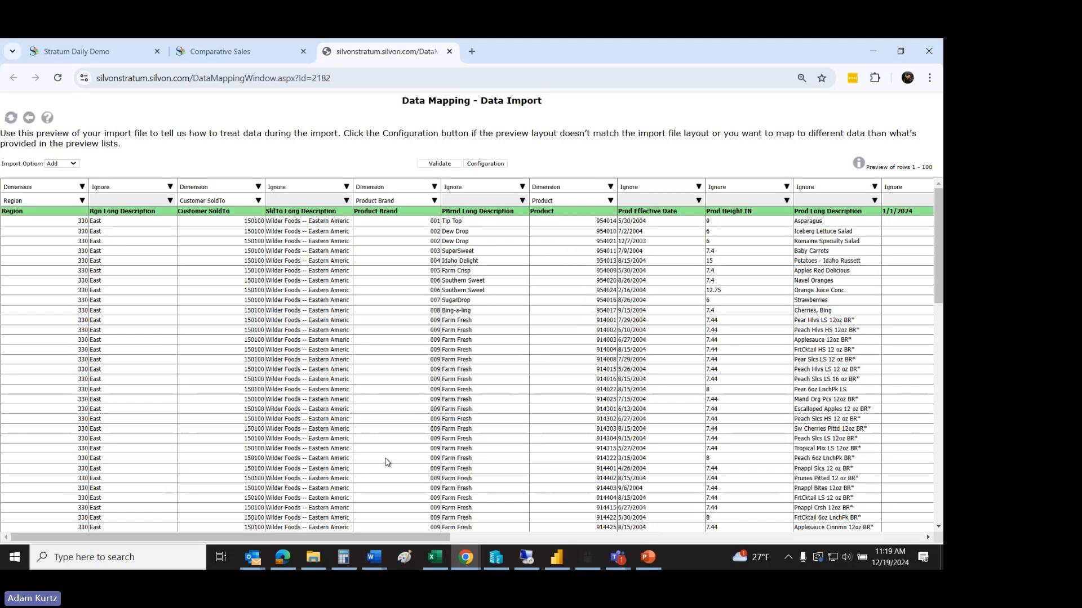
Step: Map the 1/1/2024 column of the import preview as a Measure with the target Plan Amount
drag(380, 537, 545, 518)
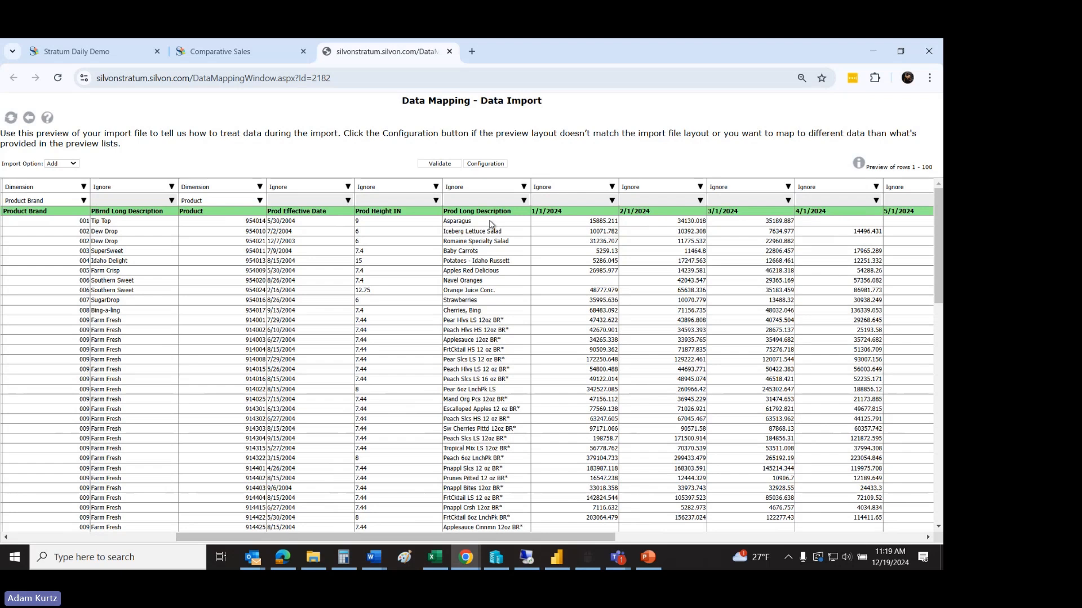
drag(509, 537, 642, 539)
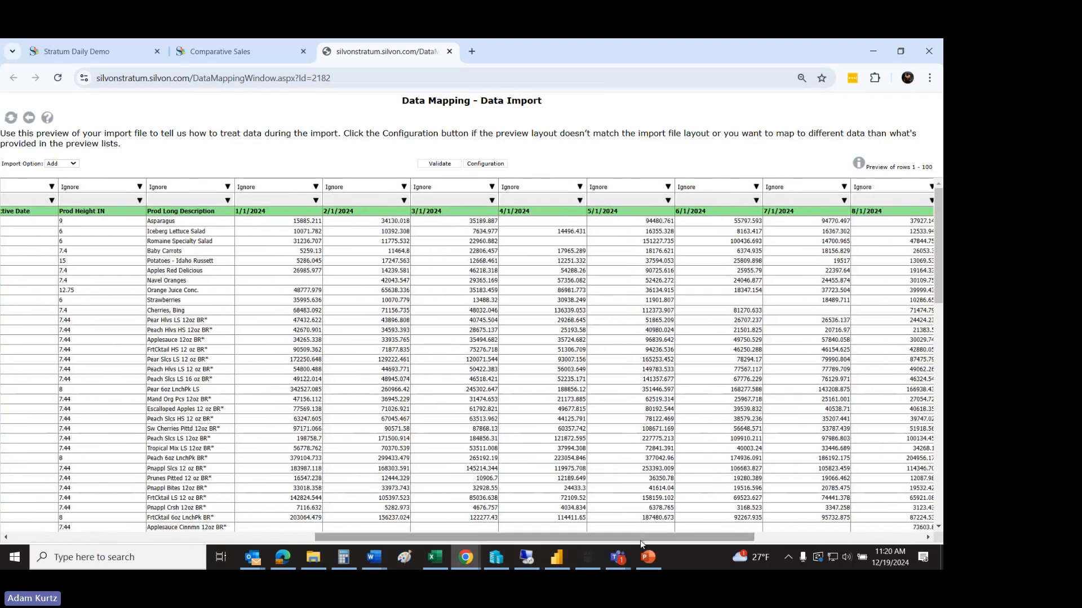
click(316, 187)
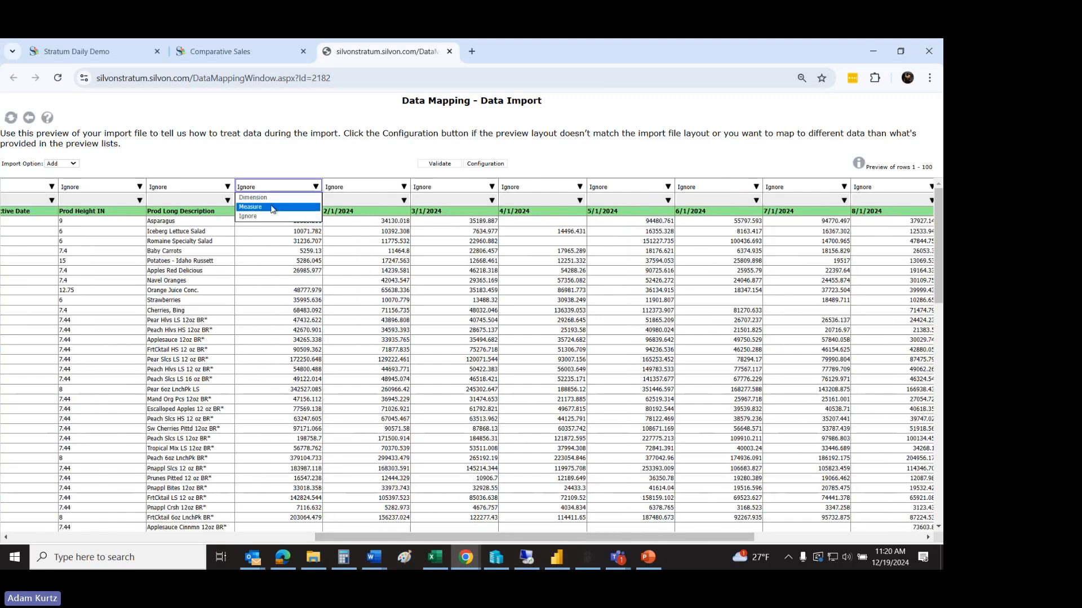
click(309, 202)
click(309, 200)
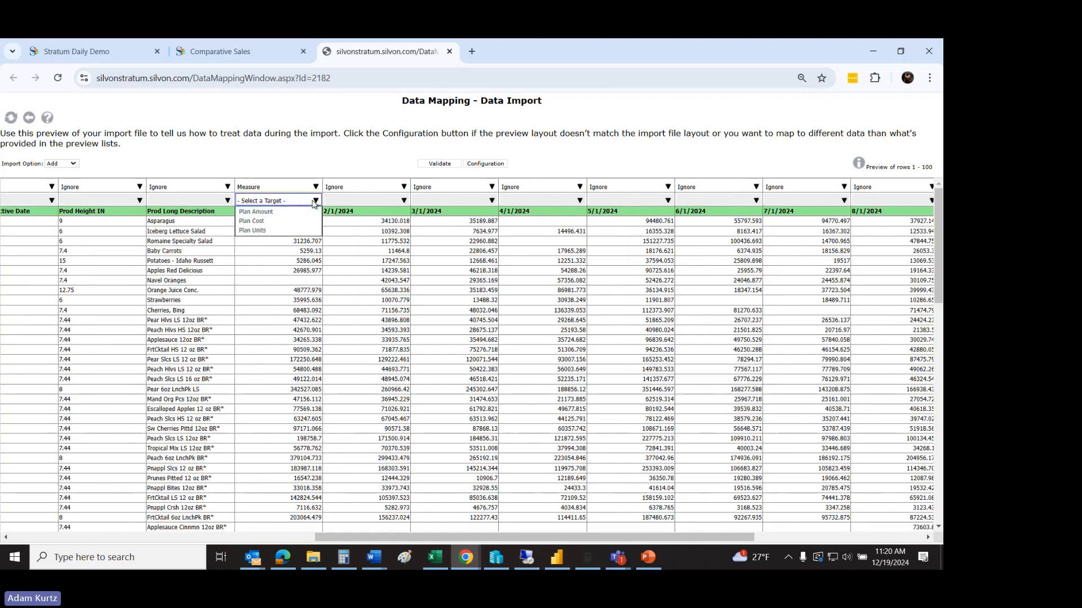
click(265, 211)
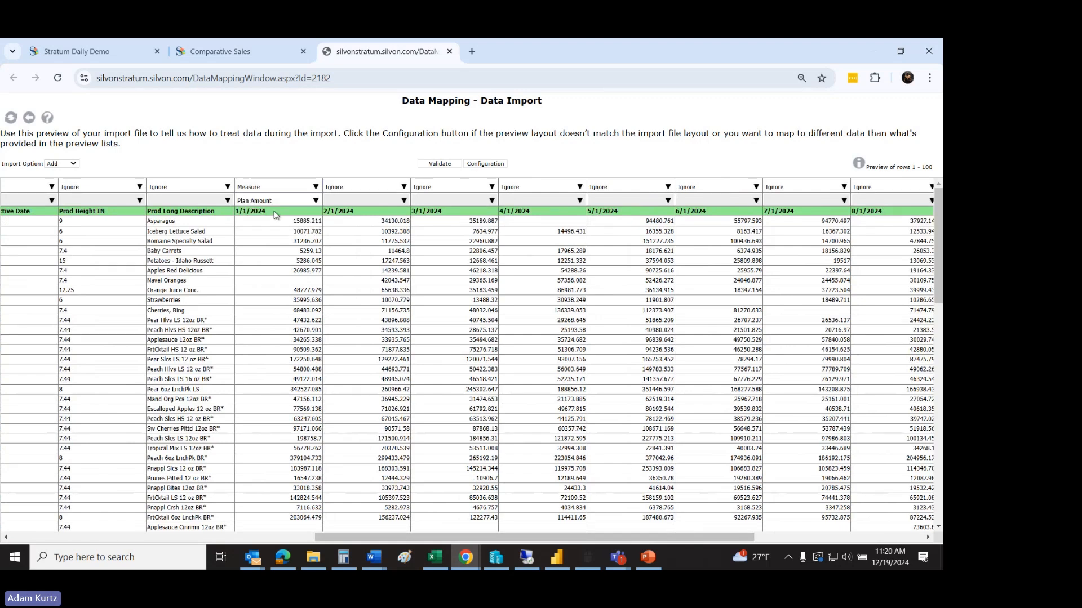
Step: Map the 2/1/2024 column of the import preview as a Measure with the target Plan Amount
click(404, 187)
click(383, 201)
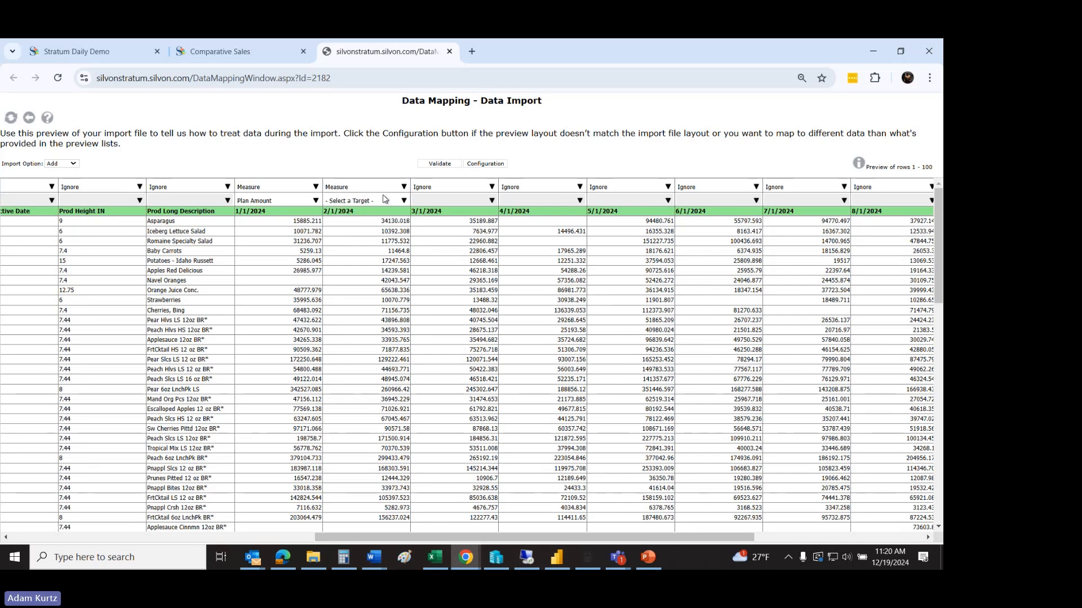
click(385, 200)
click(361, 214)
Step: Start processing the mapped data import and cancel it at the confirmation
drag(362, 536, 59, 536)
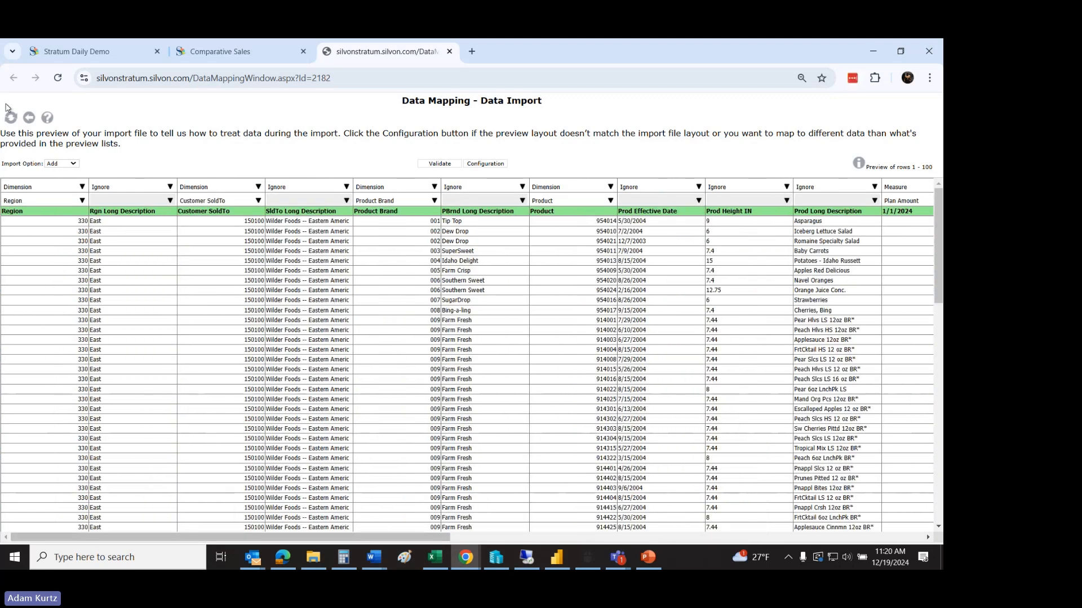
click(11, 117)
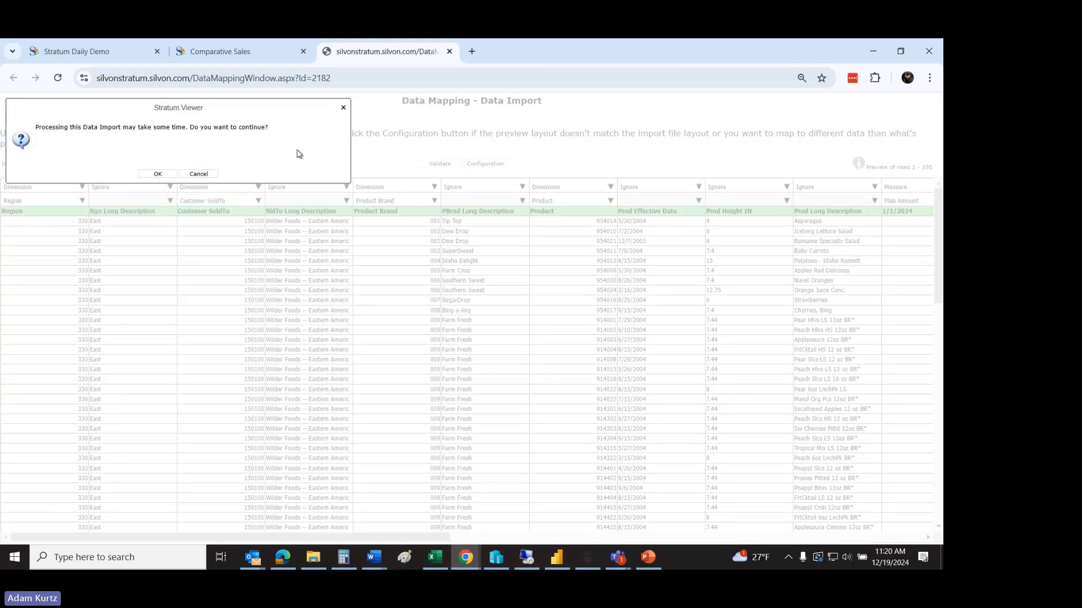
click(343, 109)
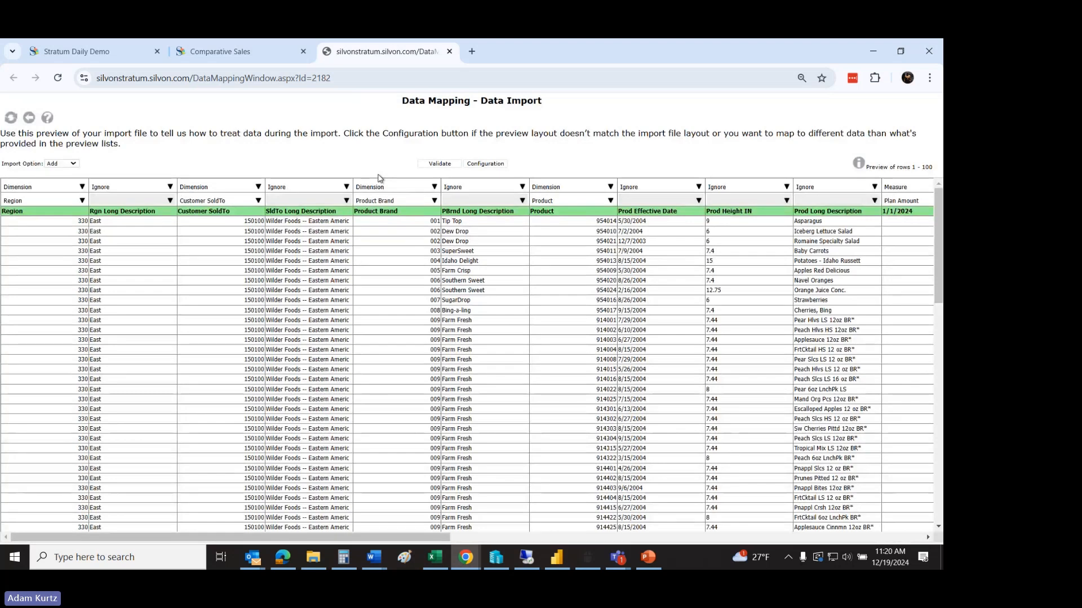
Step: Open the recently used view Sales vs Uploaded Plan and check the period settings of its Plan Amount Jan TY to Dec TY measure
click(128, 54)
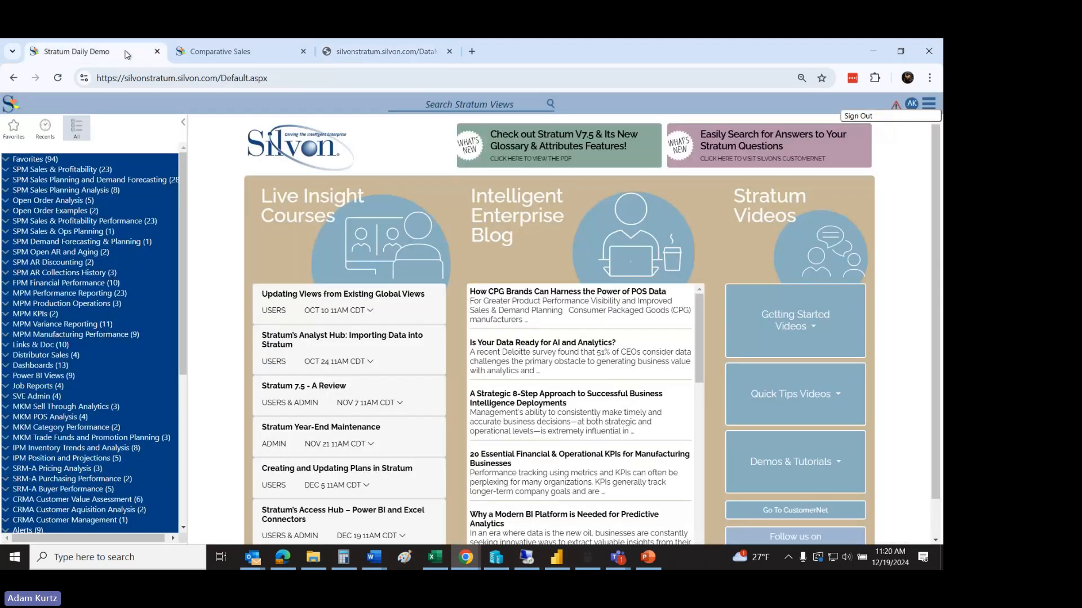
click(46, 134)
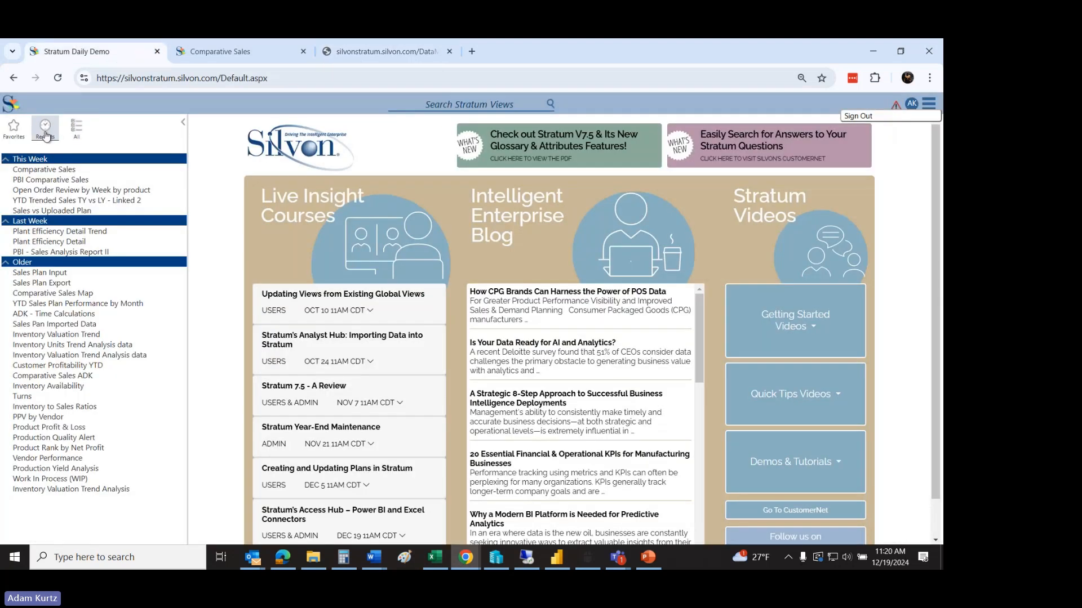
click(62, 211)
double_click(238, 214)
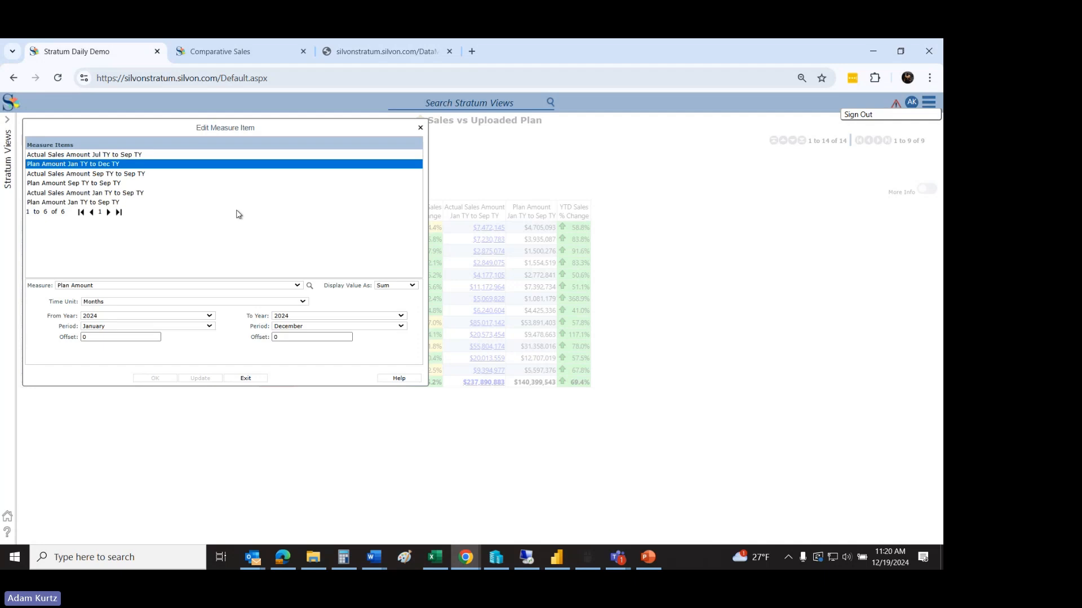
click(246, 379)
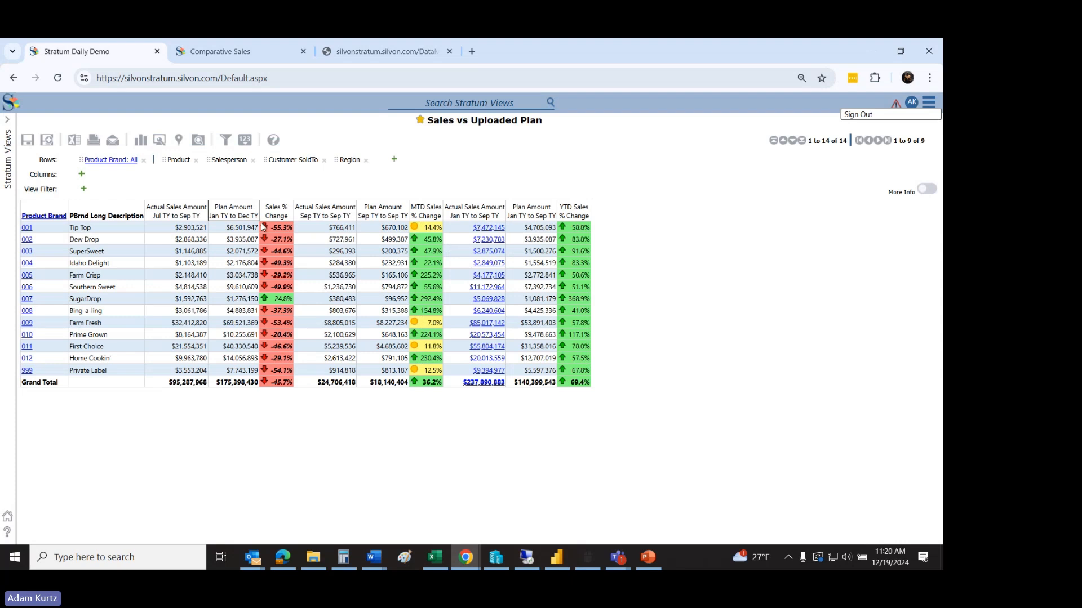
Step: Drill the view down from Product Brand to Product and sort it descending by Actual Sales Amount Jul TY to Sep TY
click(45, 217)
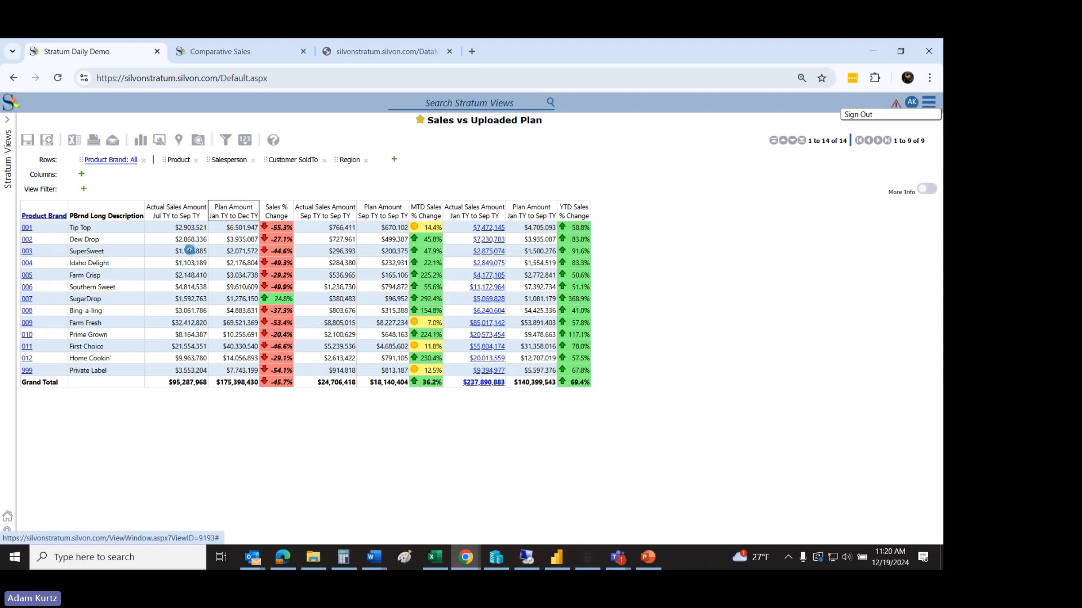
right_click(310, 218)
mouse_move(299, 320)
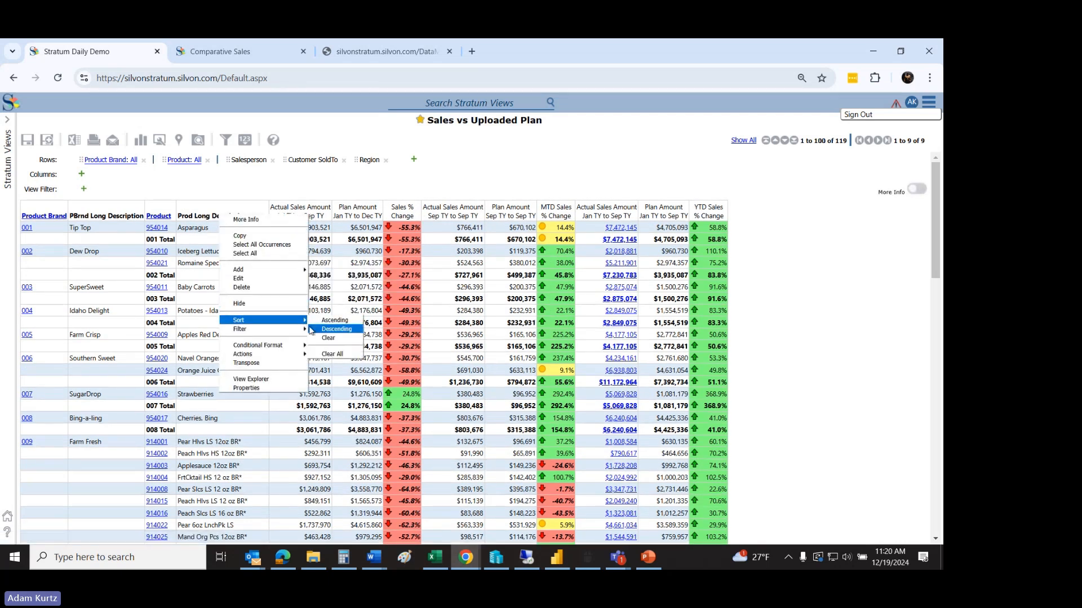
click(337, 329)
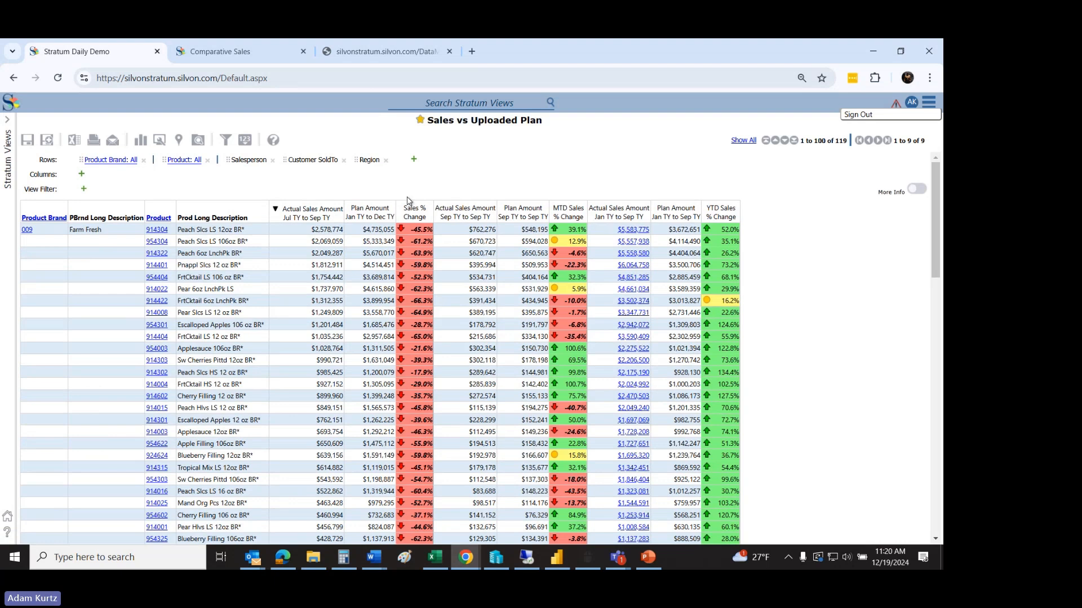
Step: Set the end period of the Plan Amount Jan TY to Dec TY measure to September 2024 and apply it
double_click(380, 212)
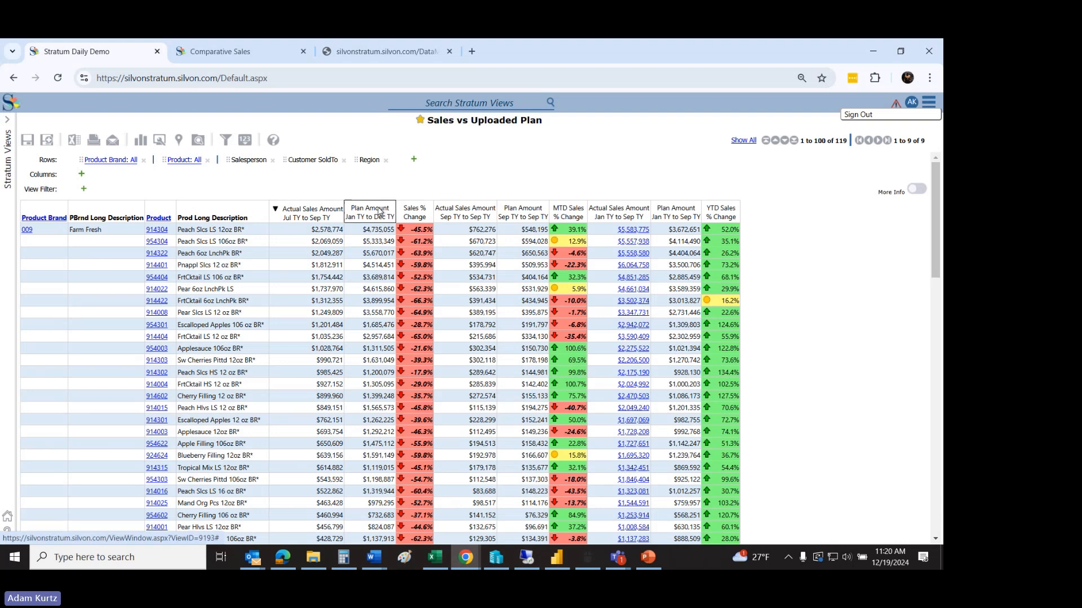
click(296, 327)
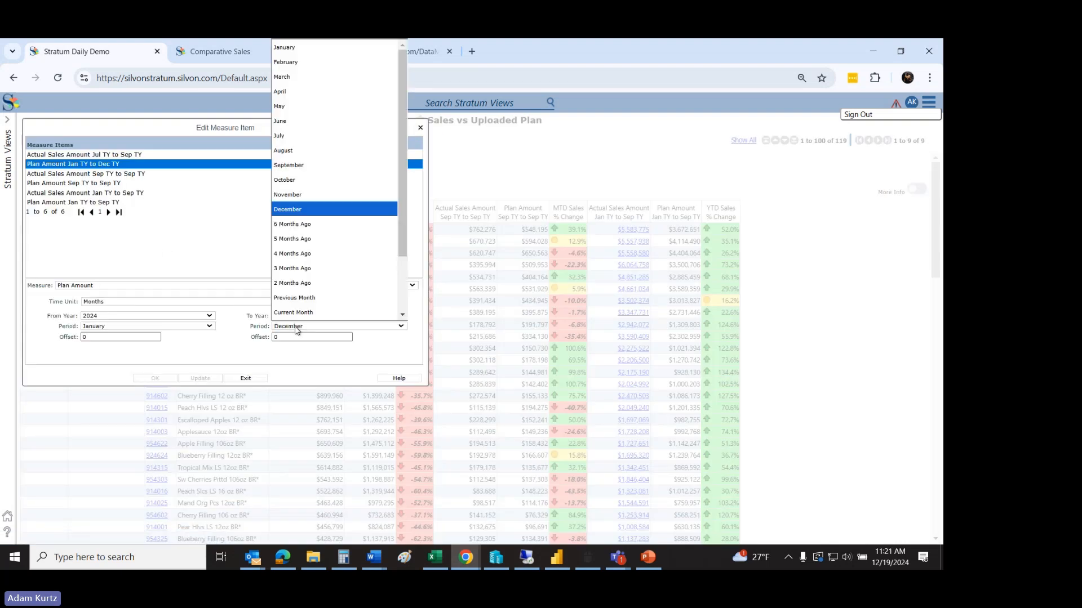
click(302, 166)
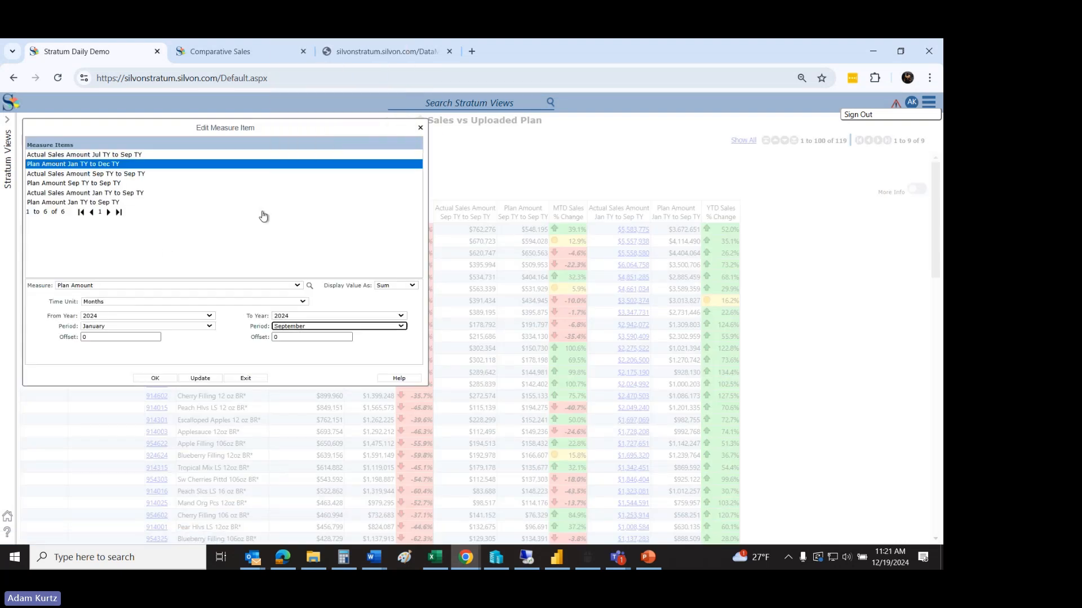
click(153, 378)
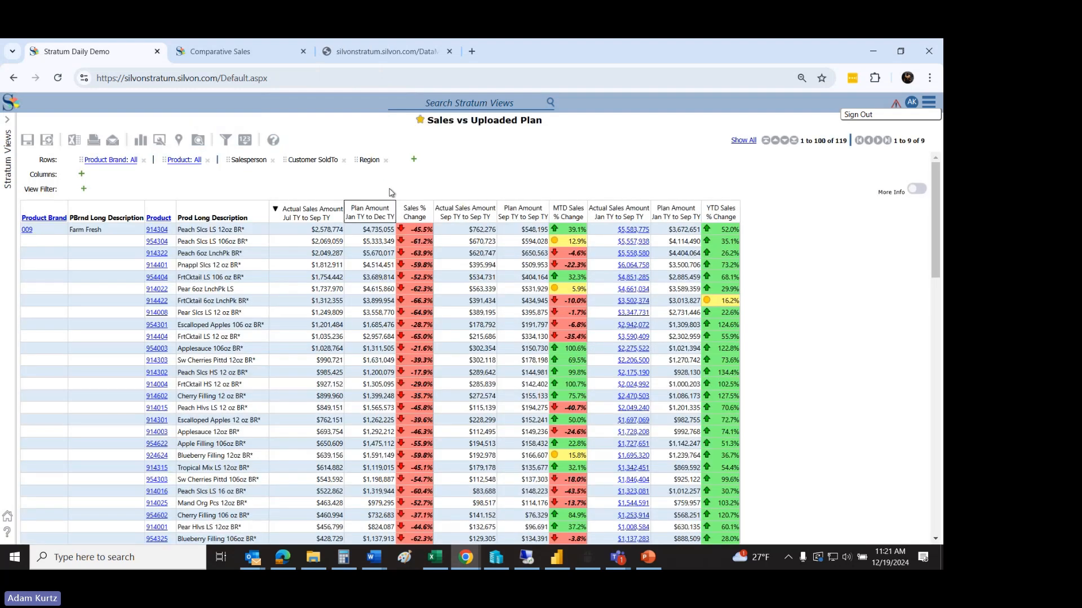
Step: Examine the products' actual sales against their plan amounts and the Sales % Change in the view
mouse_move(933, 241)
mouse_down()
mouse_move(938, 398)
mouse_move(930, 254)
mouse_up()
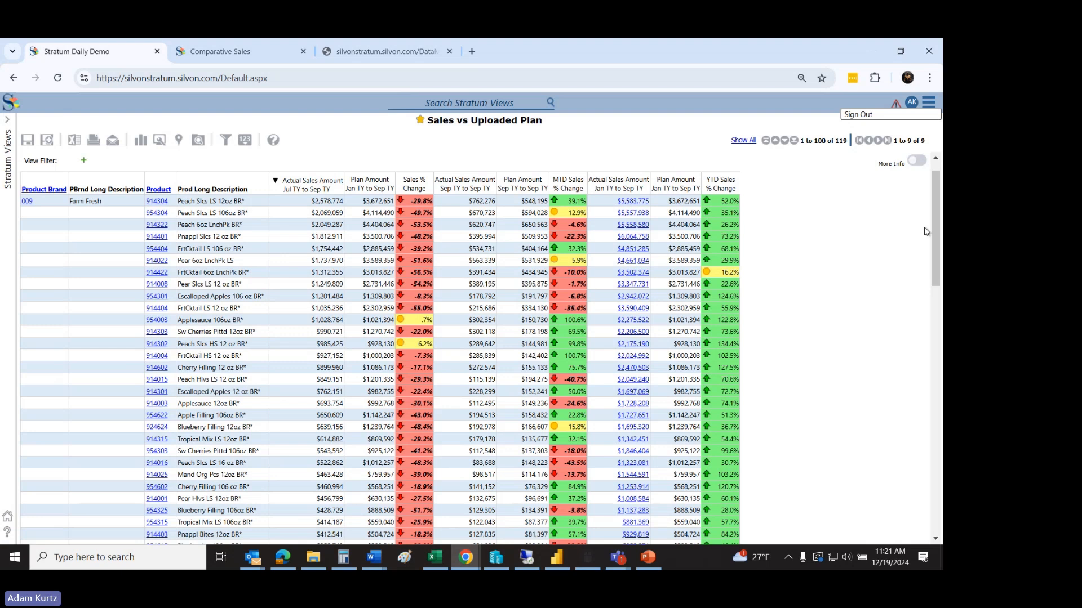
mouse_move(932, 237)
mouse_down()
mouse_move(942, 401)
mouse_move(941, 253)
mouse_up()
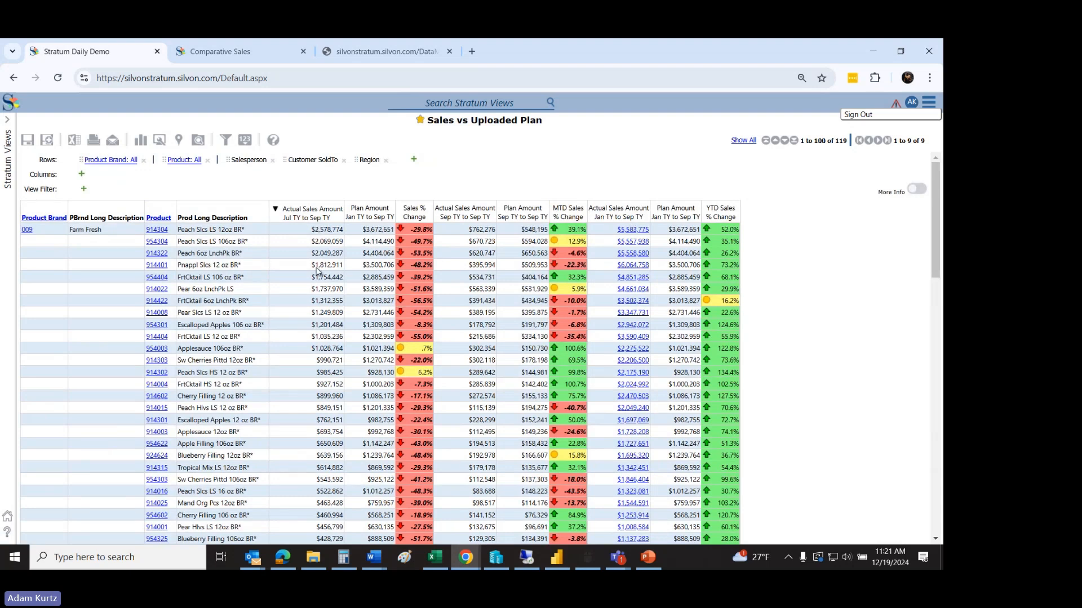
click(366, 252)
click(387, 326)
drag(941, 222, 933, 190)
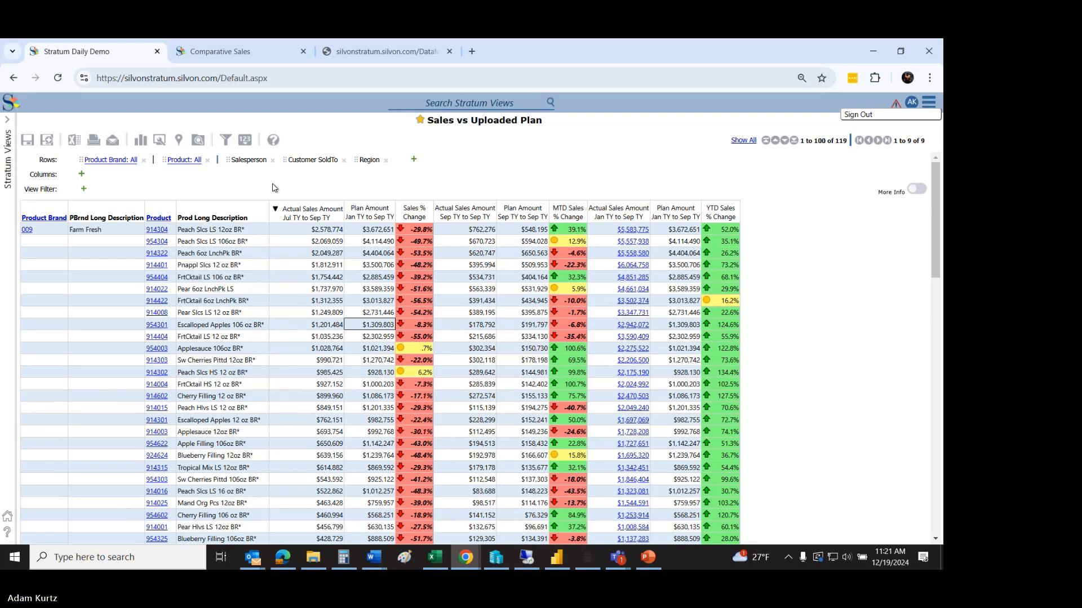
Step: Switch to the Teams meeting window, read the attendee's question in the meeting chat, and minimize the window
click(435, 559)
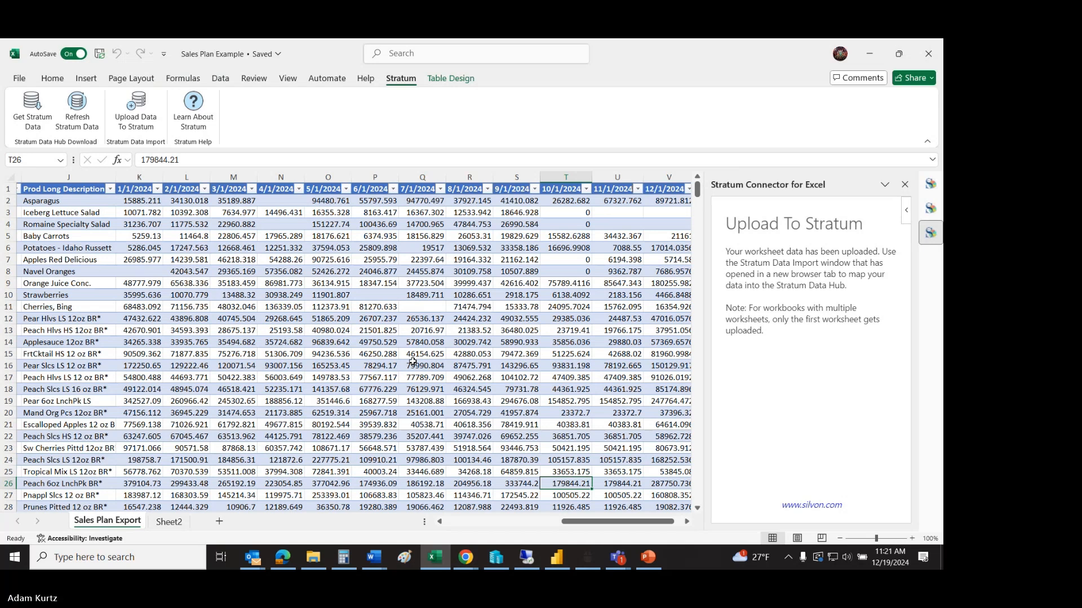
click(626, 565)
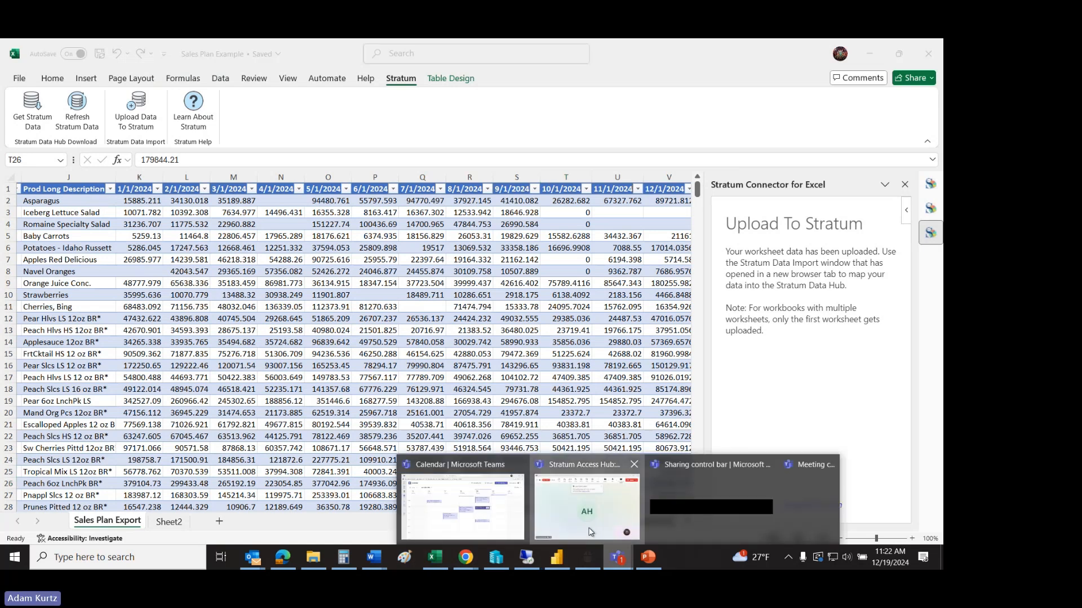
click(587, 507)
click(274, 181)
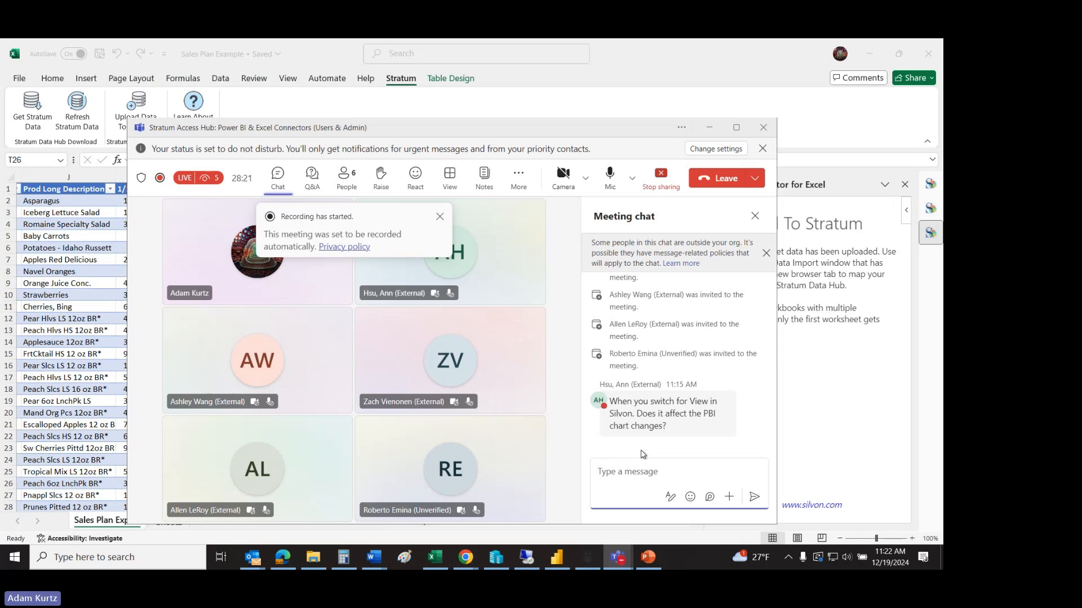
click(709, 128)
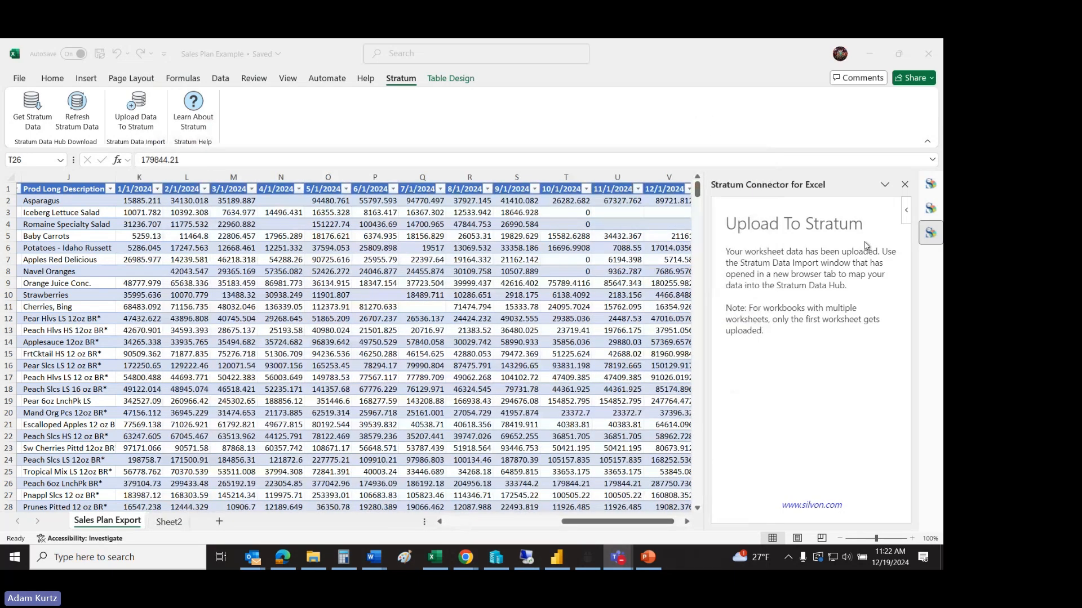
Step: Switch back to Stratum in Chrome, search the views for pbi, and open the PBI Comparative Sales view
mouse_move(466, 558)
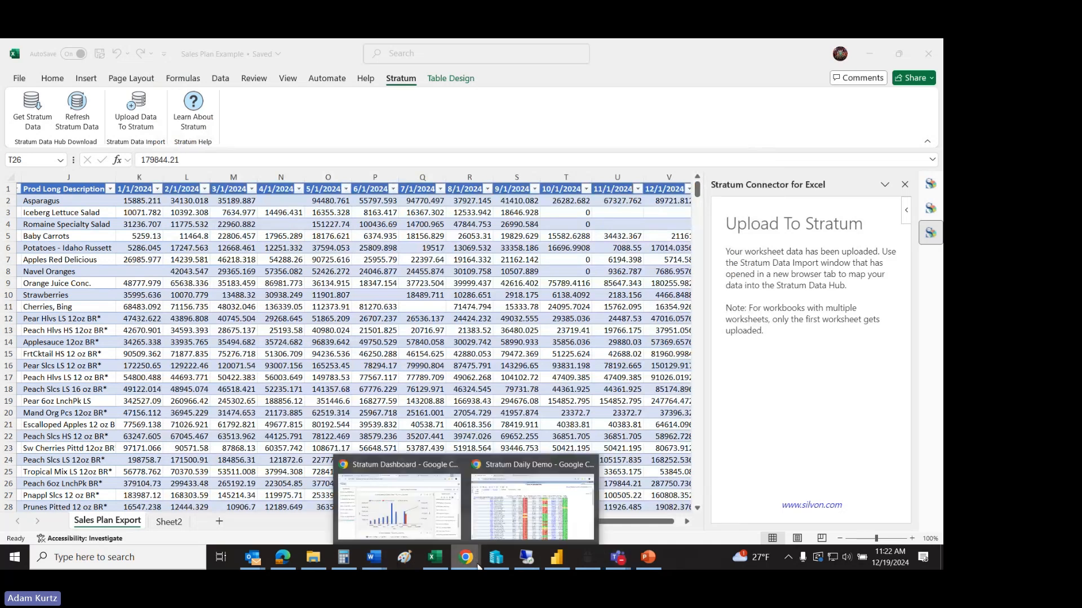
click(509, 514)
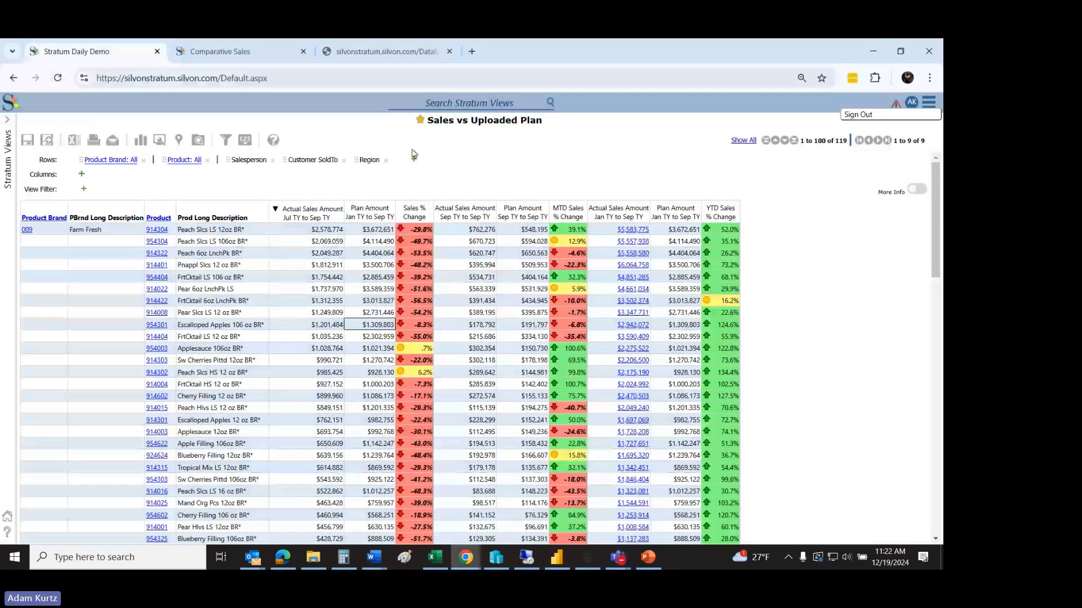
click(479, 101)
text(pbi)
key(Return)
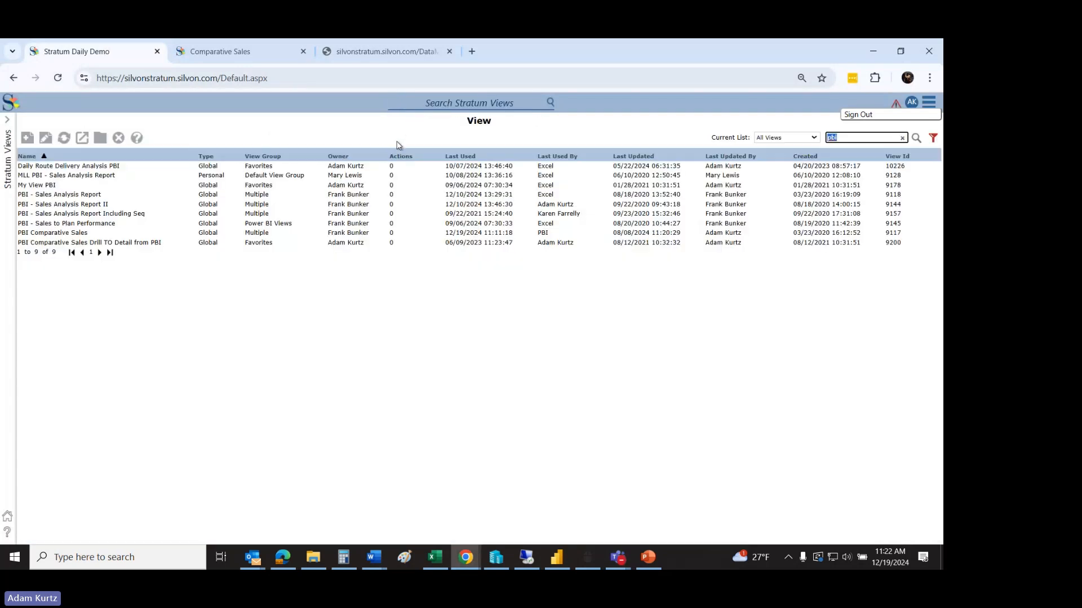
double_click(101, 232)
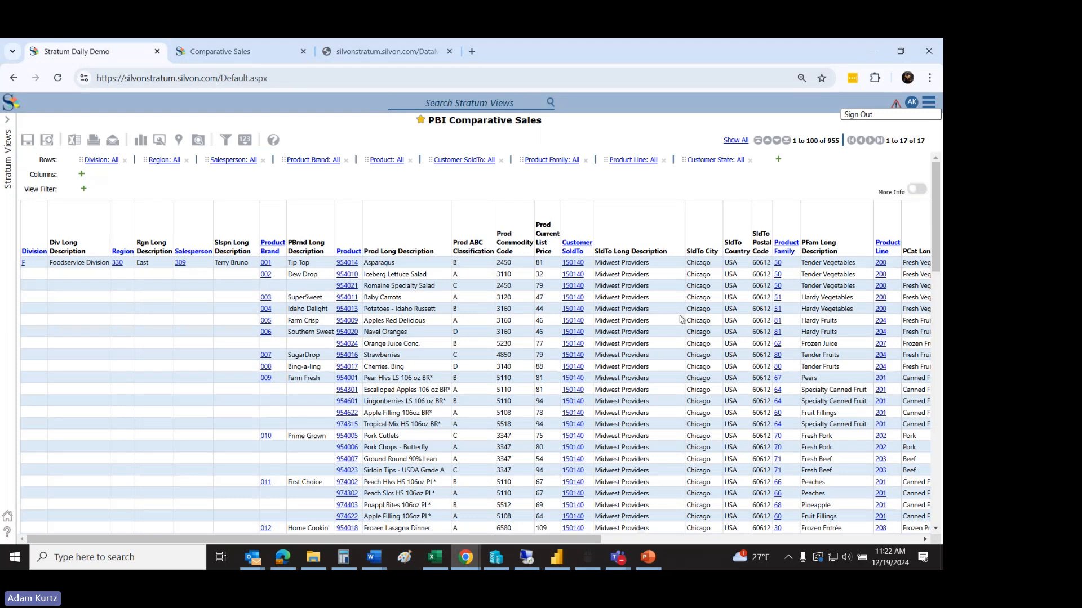
Step: Review the PBI Comparative Sales columns across the view and open the caption expression of the Rgn Long Description column
drag(591, 540, 911, 539)
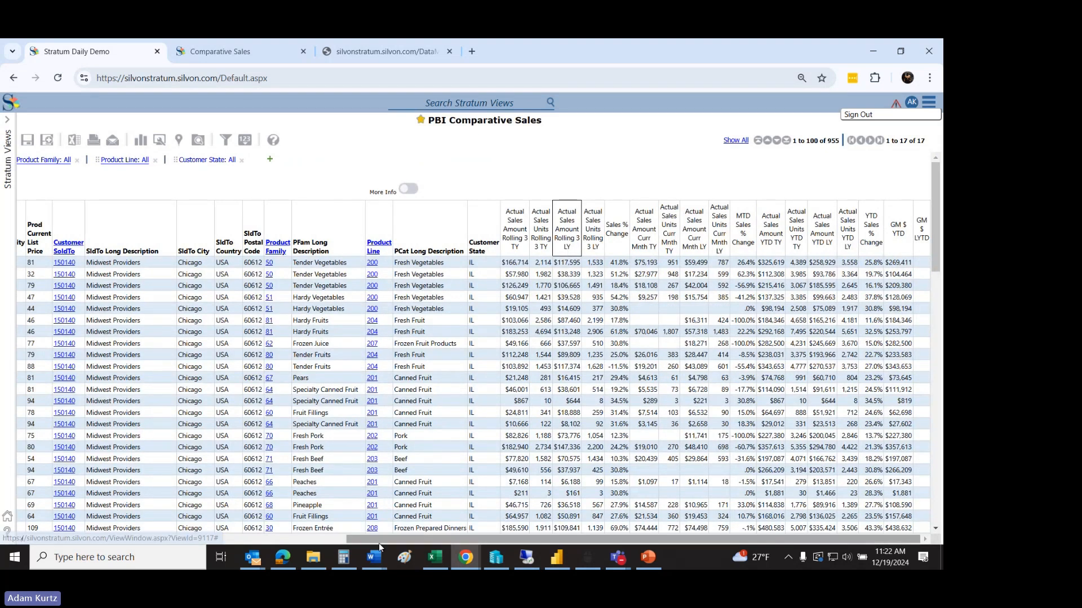
drag(377, 538, 67, 525)
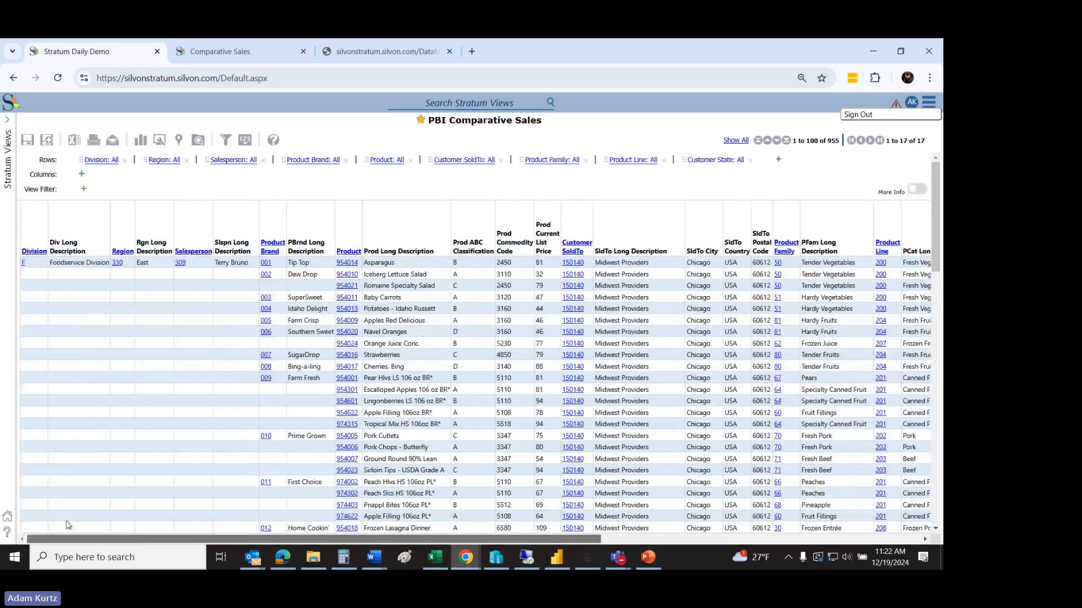
right_click(147, 246)
click(110, 389)
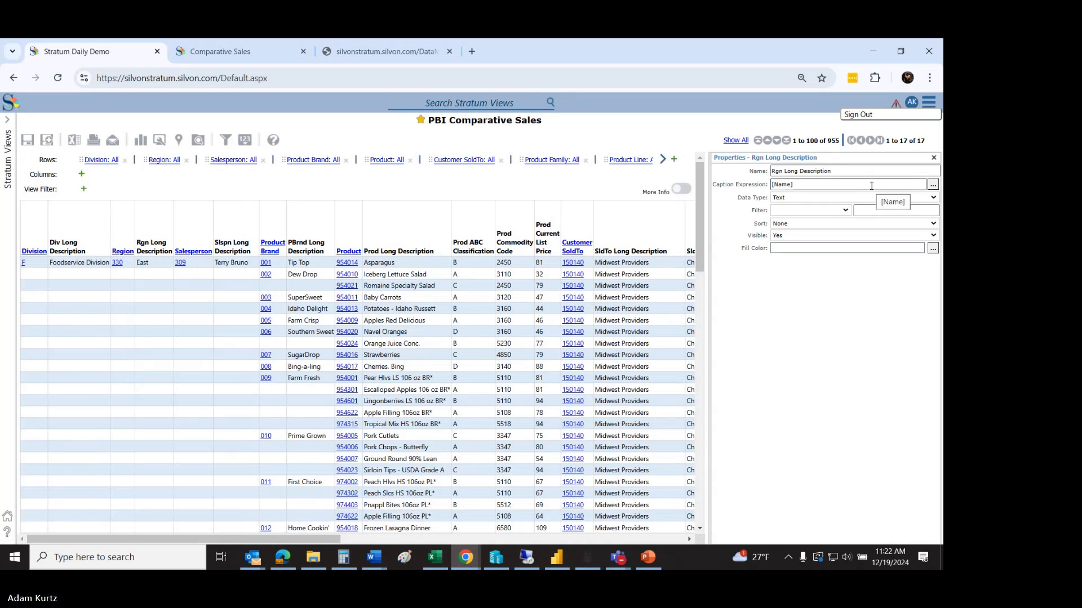
click(934, 185)
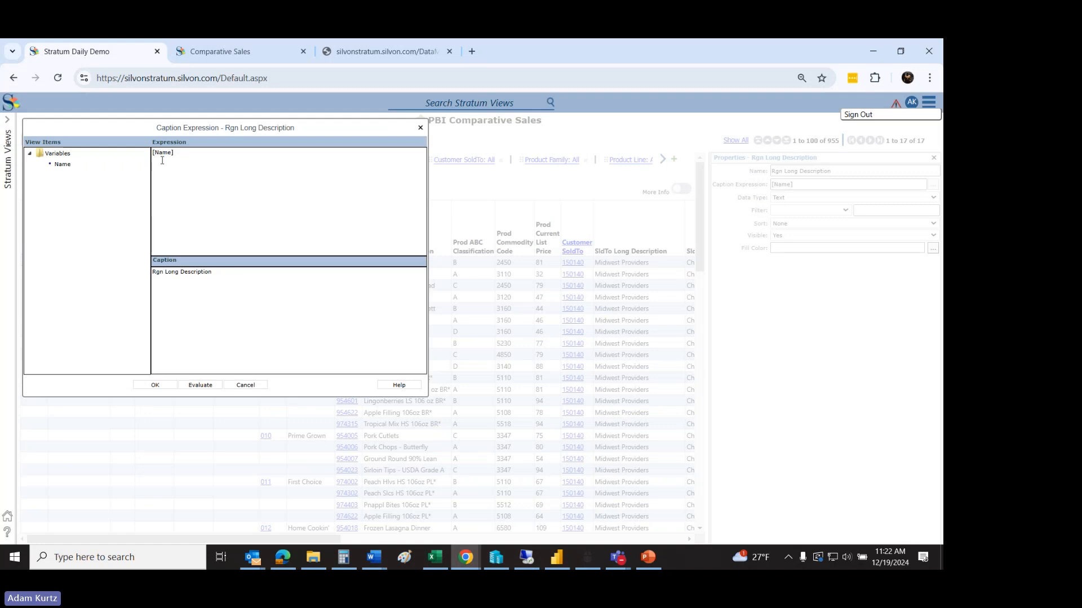
Step: Try replacing the caption expression with the fixed text kfdnvkrenmcekrwm, evaluate the resulting caption, and cancel the edit
click(197, 157)
key(ctrl+a)
text(kfdnvkrenmcekrwm)
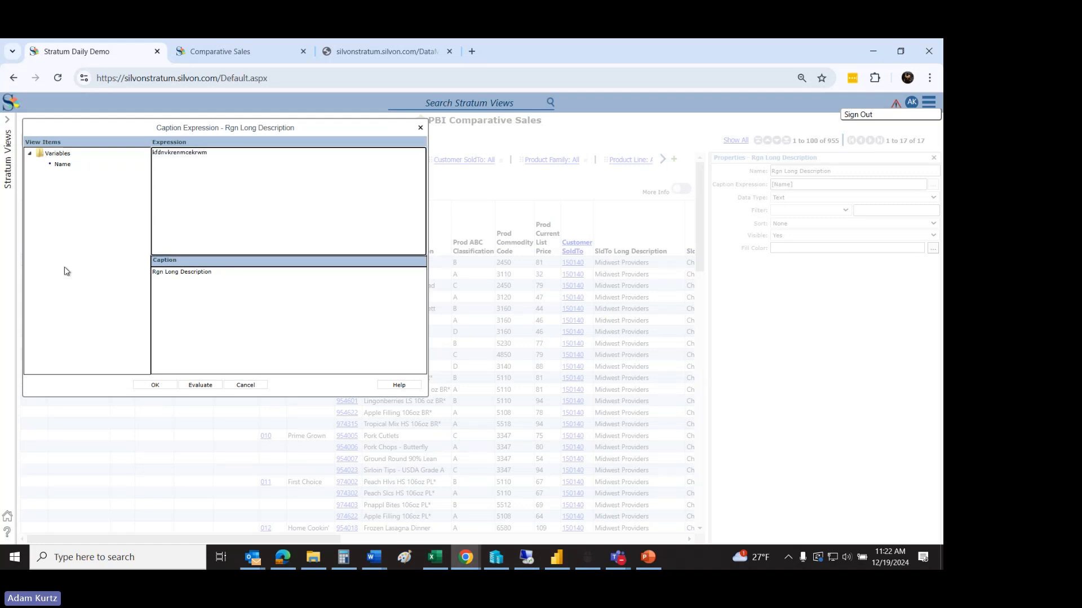
click(211, 386)
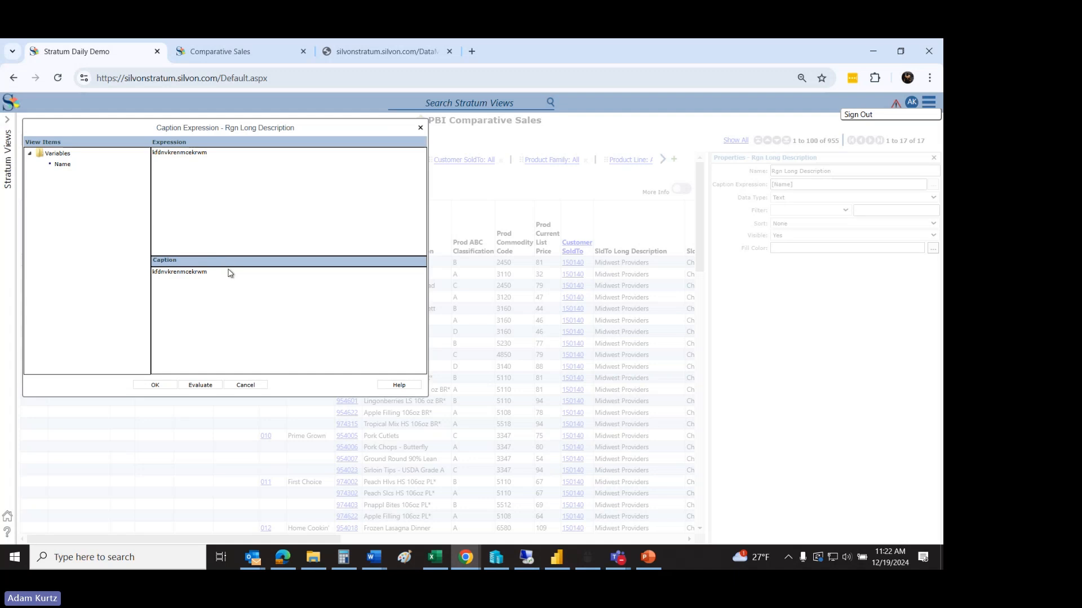
click(246, 387)
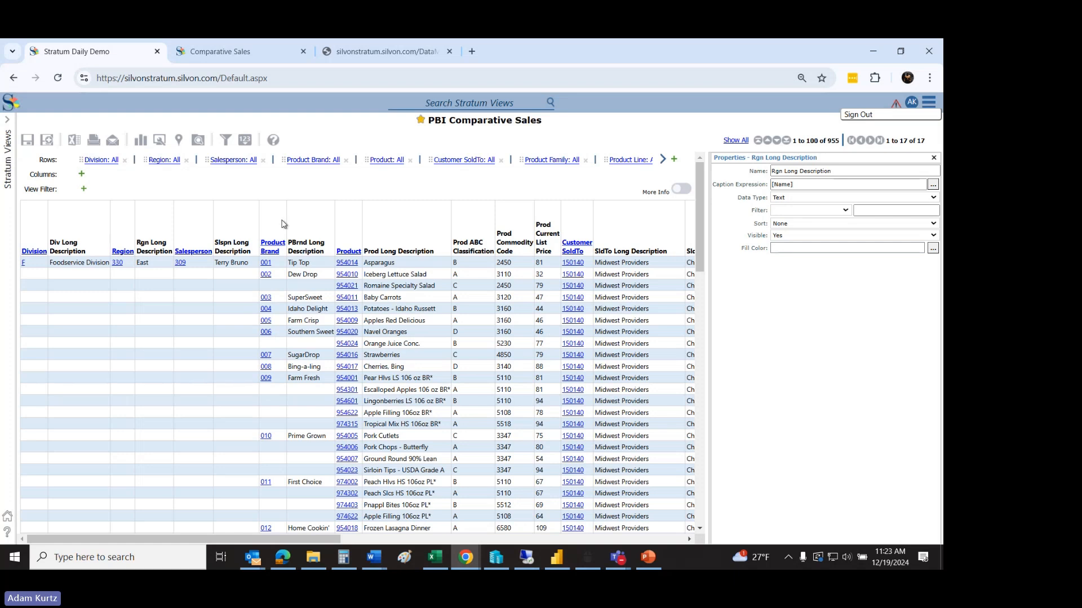
Step: Collapse the view's rows to Division level and drill down through Region to Salesperson
drag(267, 539, 246, 527)
drag(203, 535, 58, 476)
click(25, 254)
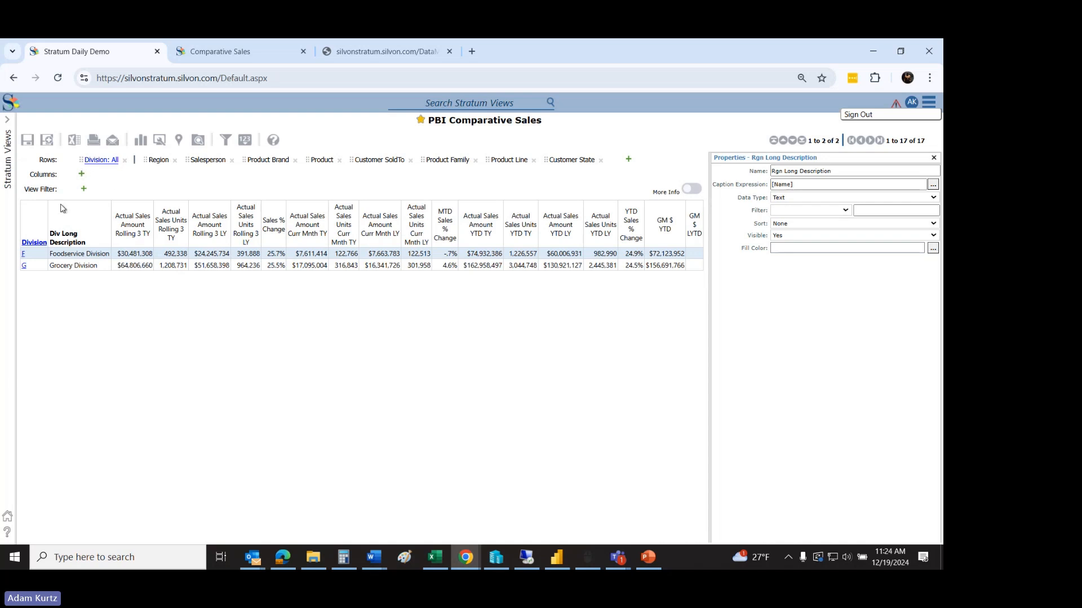
click(33, 242)
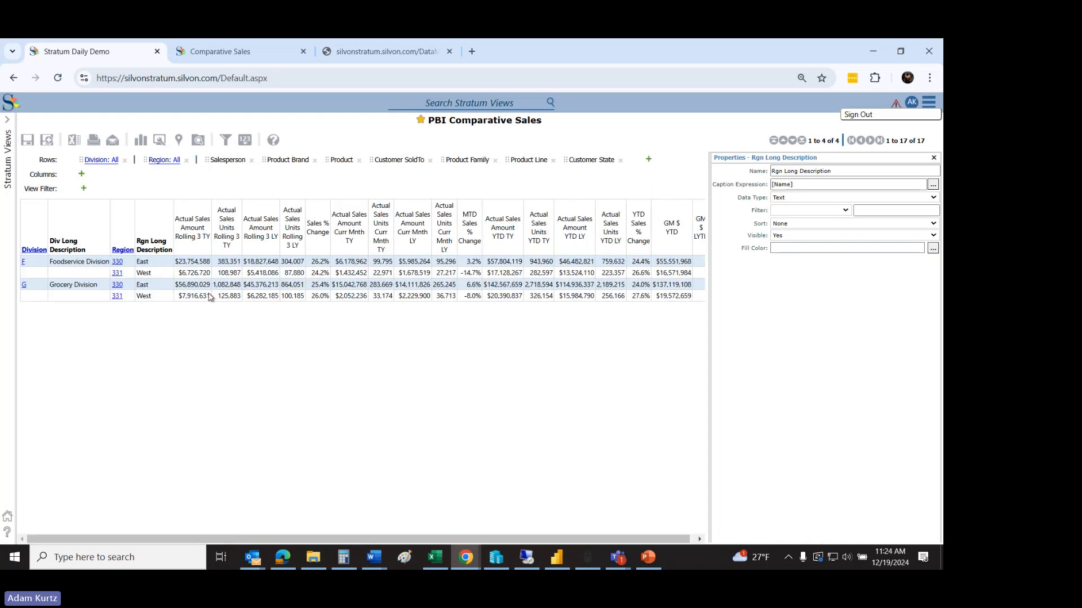
click(123, 249)
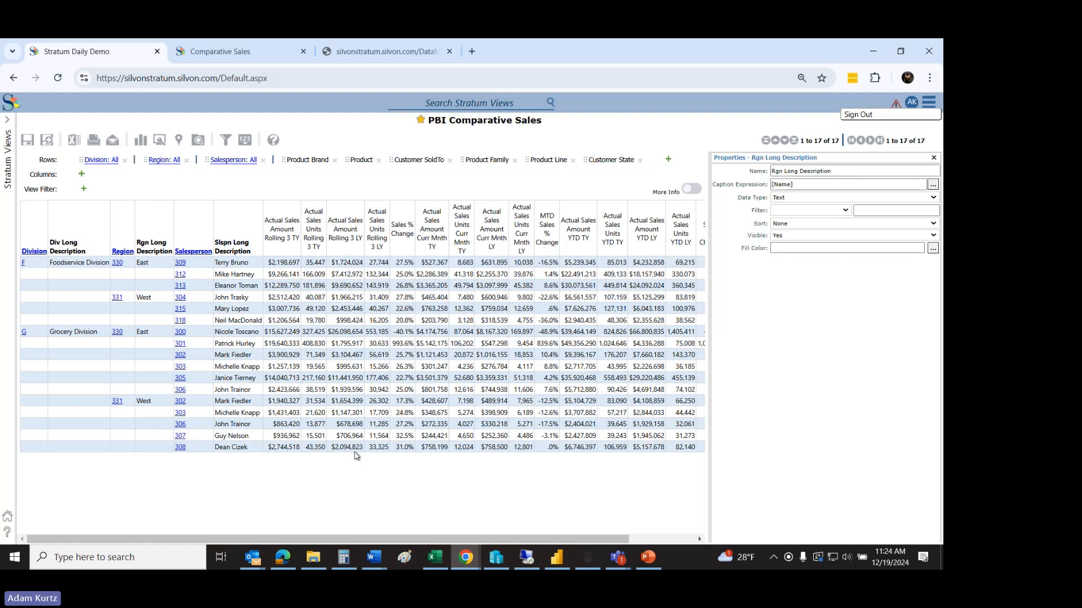
Step: Switch to the Teams meeting window, read the new question about broken headers in the chat, and return to Stratum in Chrome
click(628, 566)
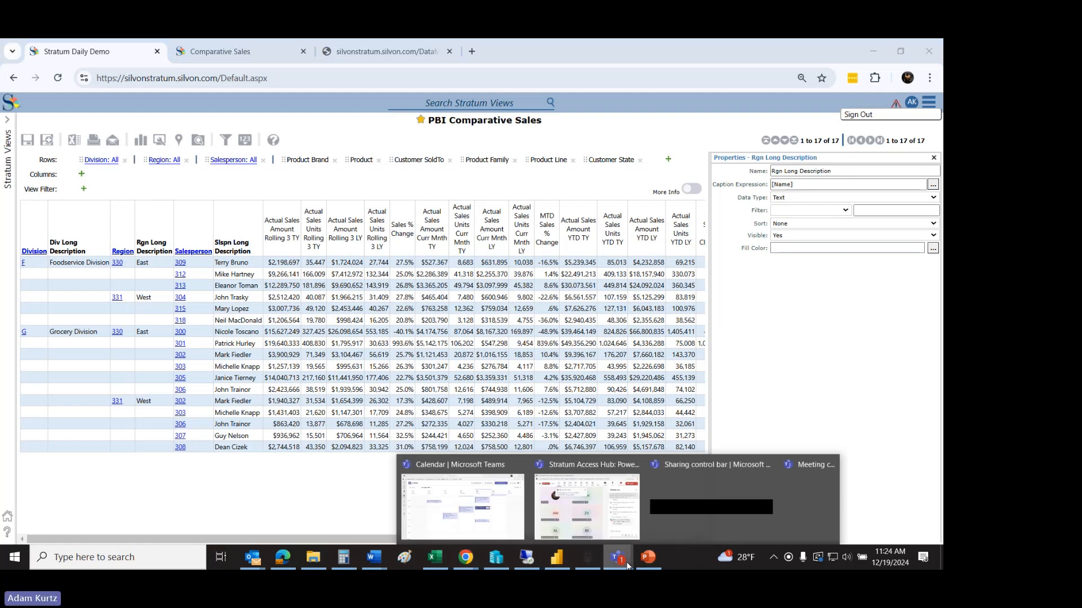
click(569, 532)
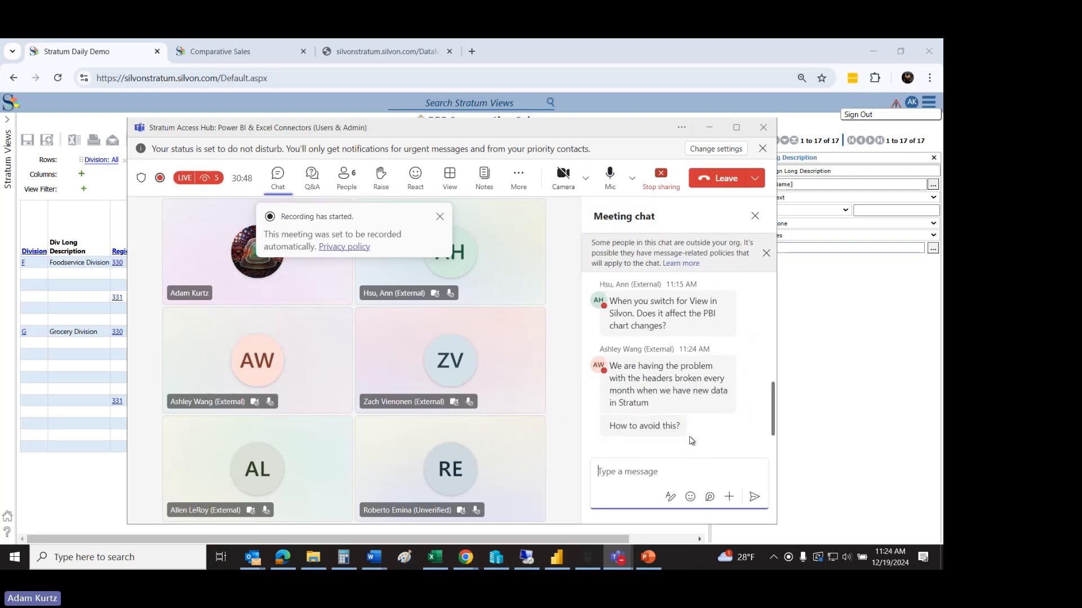
click(466, 557)
click(530, 511)
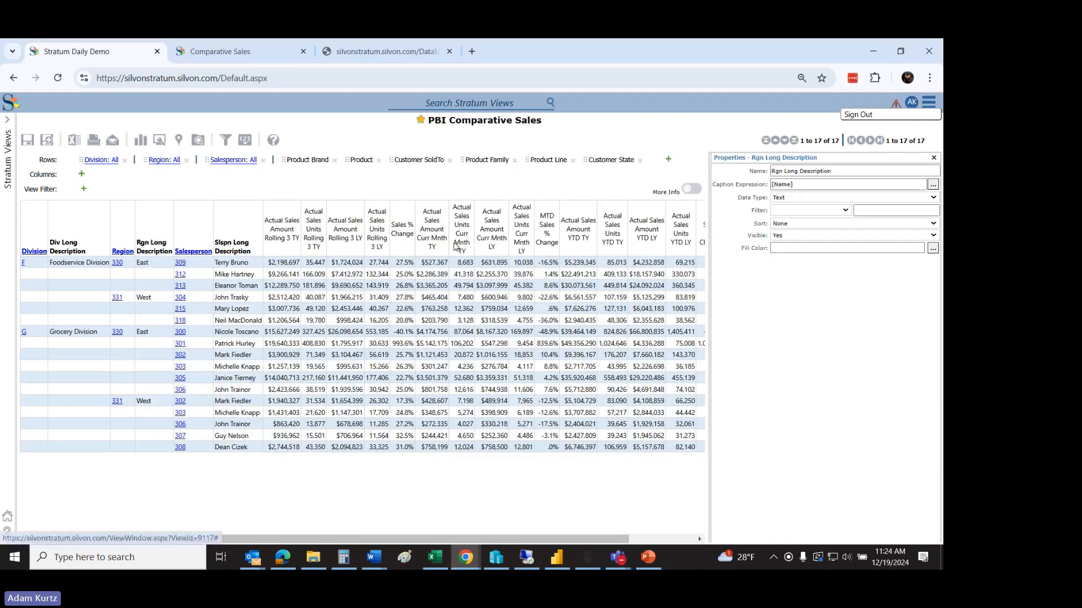
Step: Examine and evaluate the caption expression of Actual Sales Units Rolling 3 LY, cancel without changes, and point out the YTD TY column headers
right_click(377, 255)
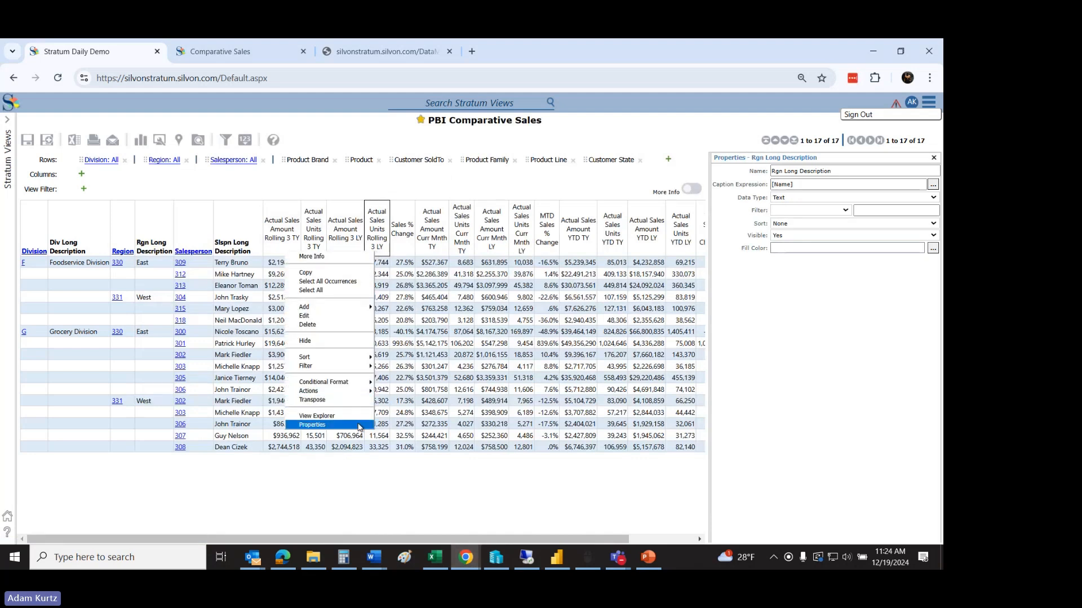
click(313, 425)
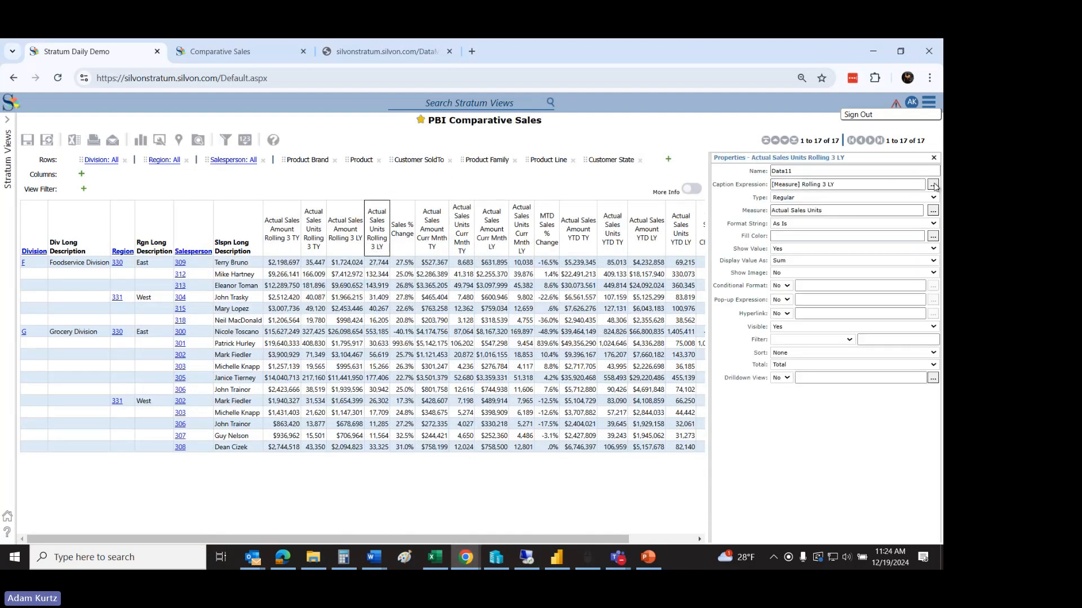
click(933, 184)
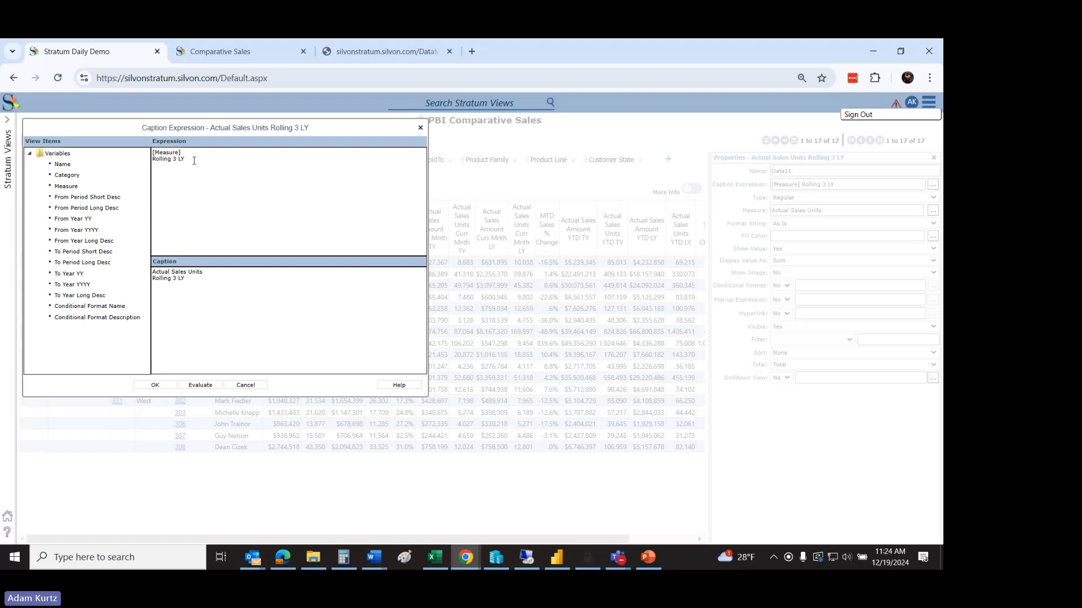
click(192, 161)
drag(181, 153, 118, 155)
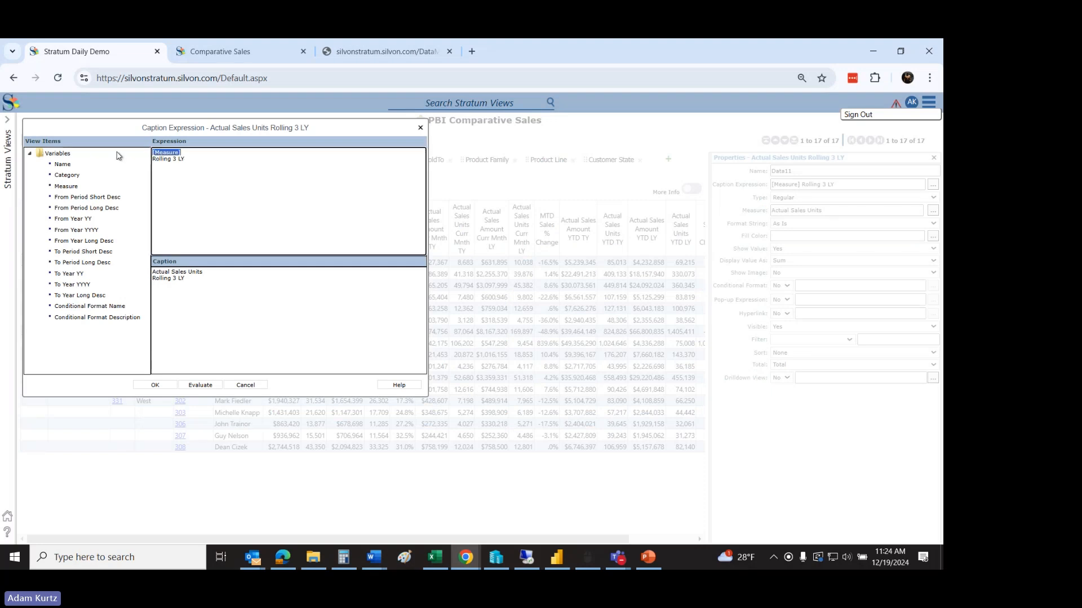
click(199, 386)
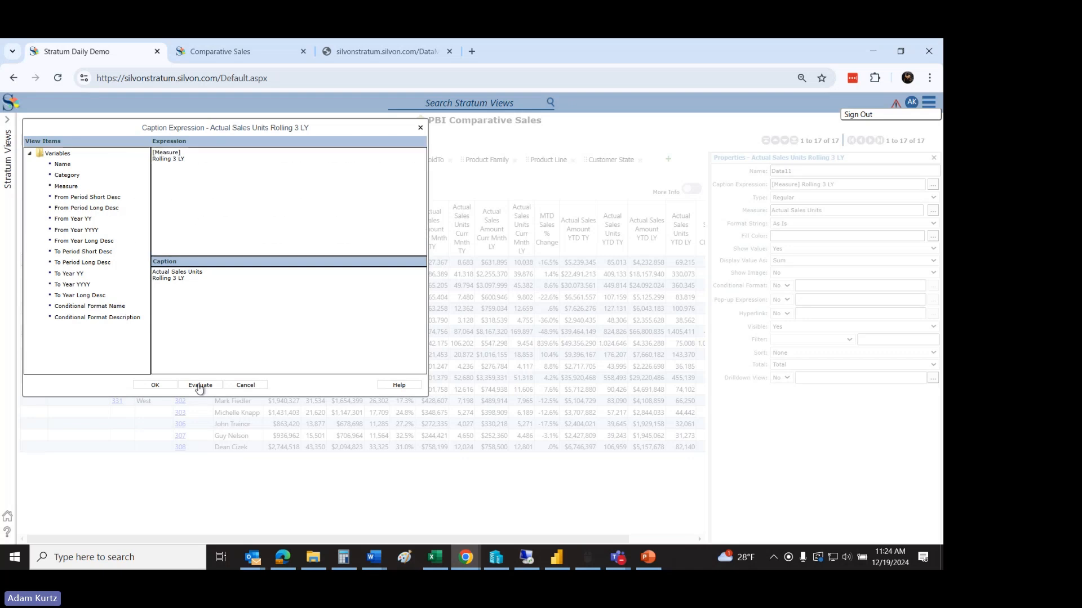
click(216, 276)
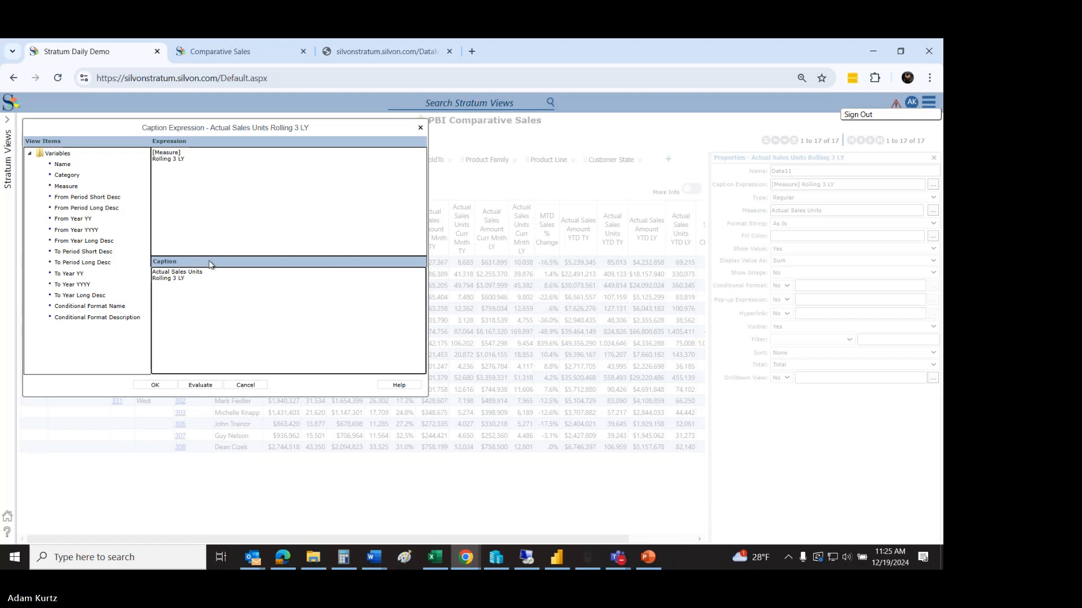
drag(191, 280, 138, 281)
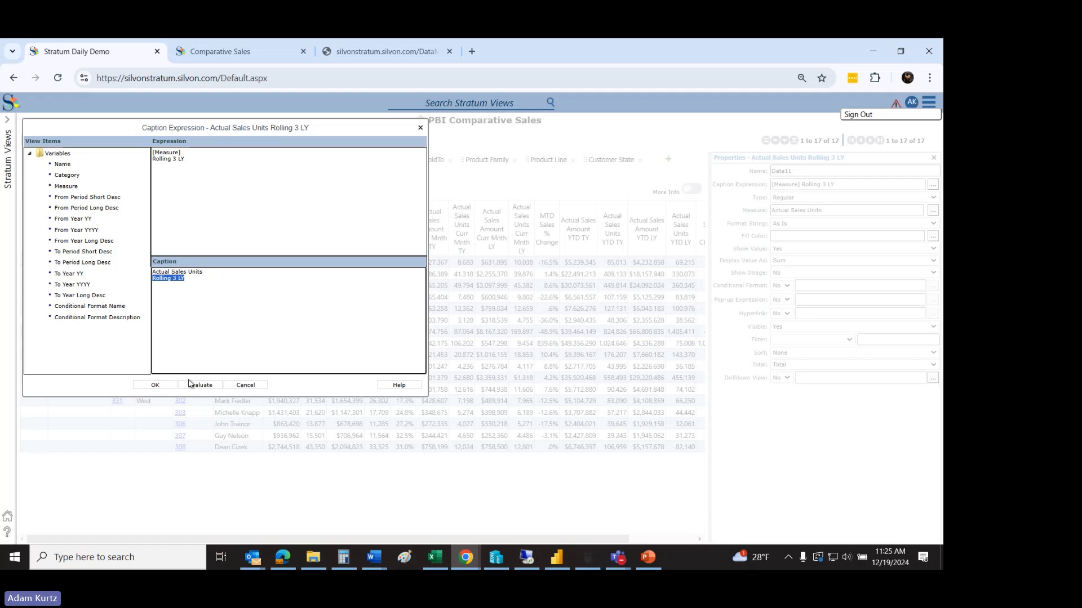
click(245, 385)
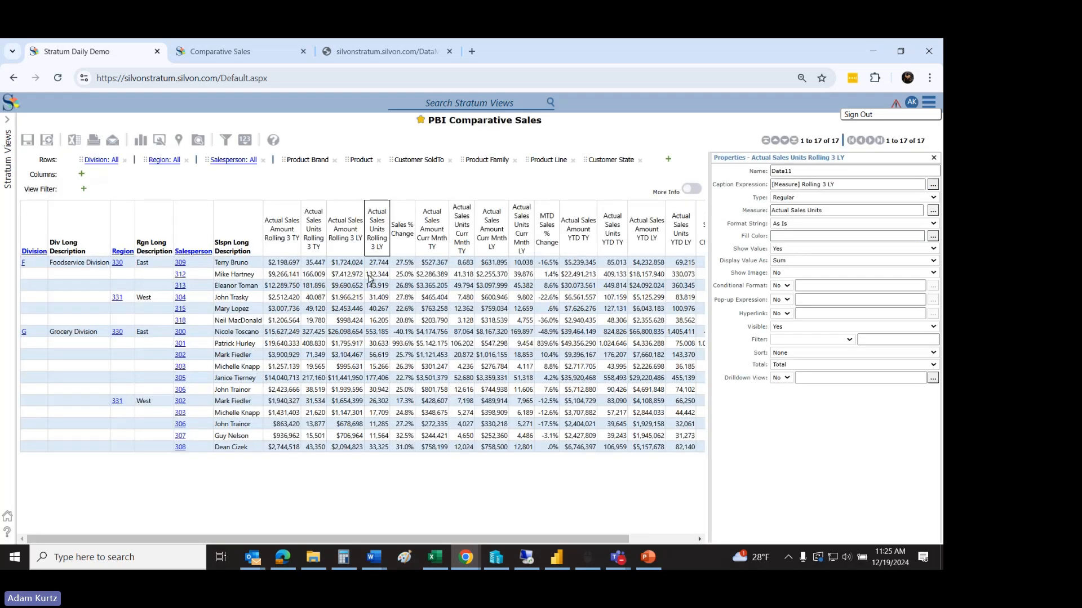
click(582, 247)
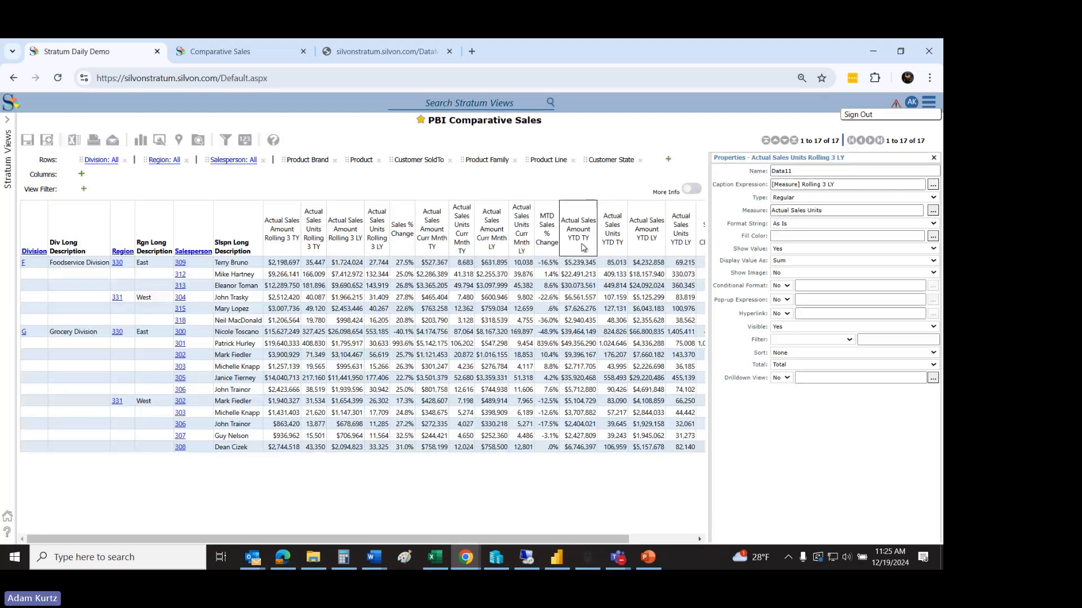
click(609, 252)
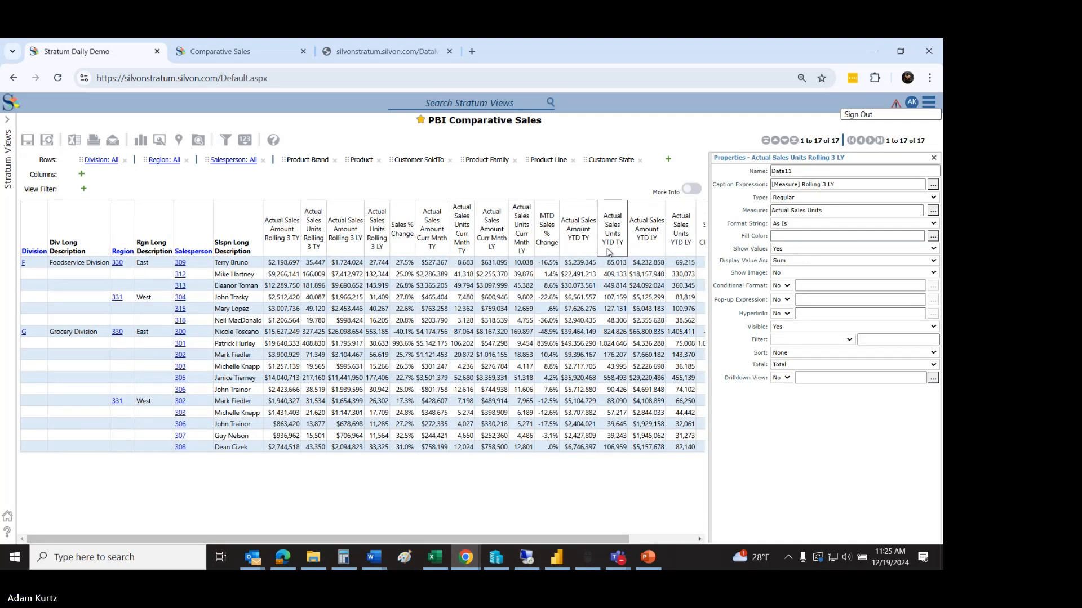
Step: Bring up the Teams meeting window, check for further attendee questions, and minimize it
mouse_move(620, 565)
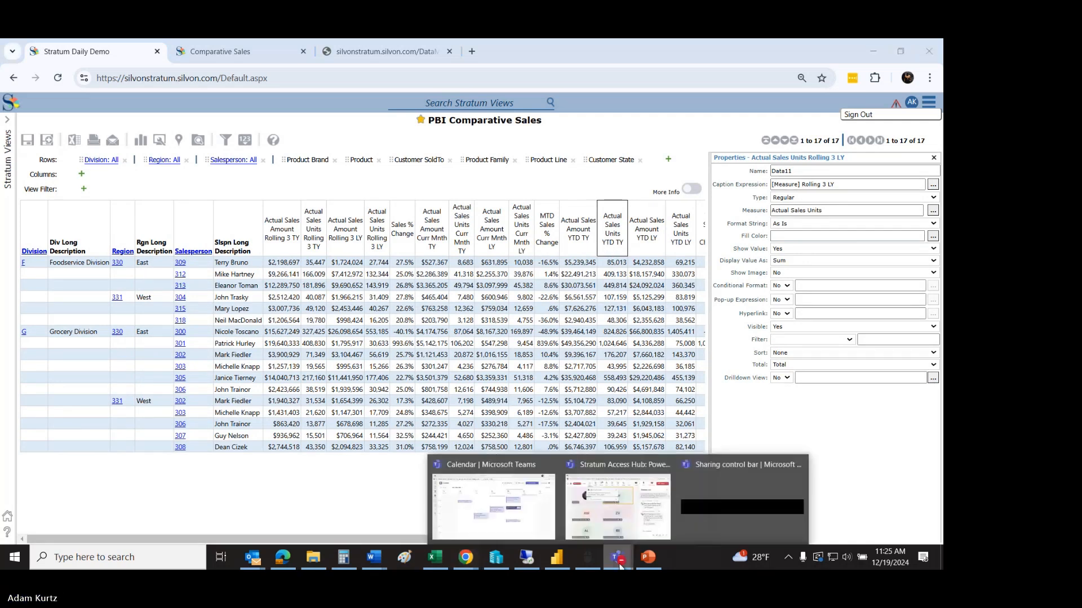
click(617, 504)
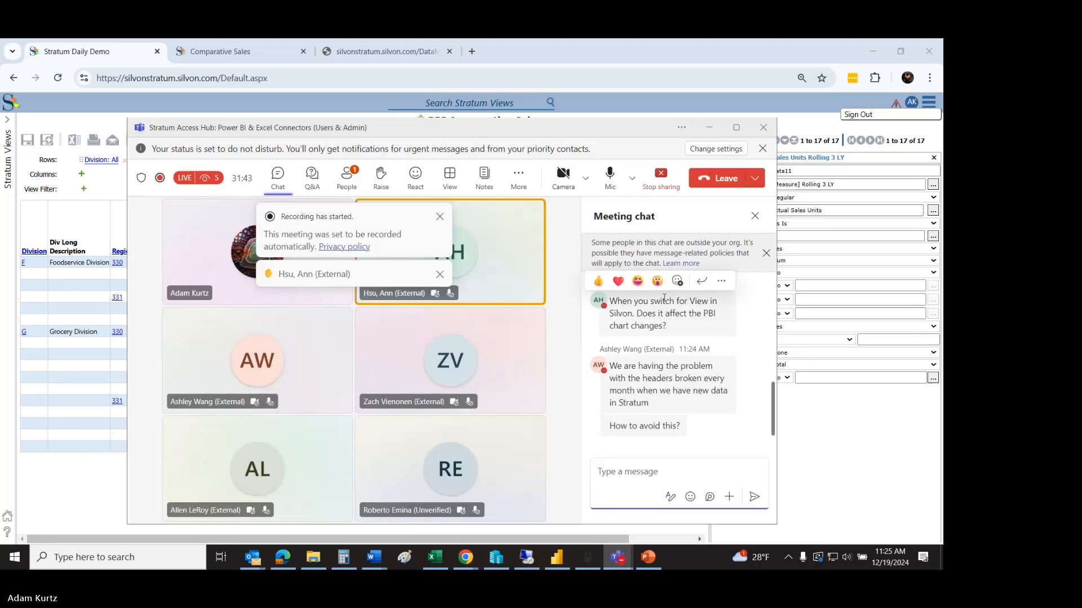
click(709, 127)
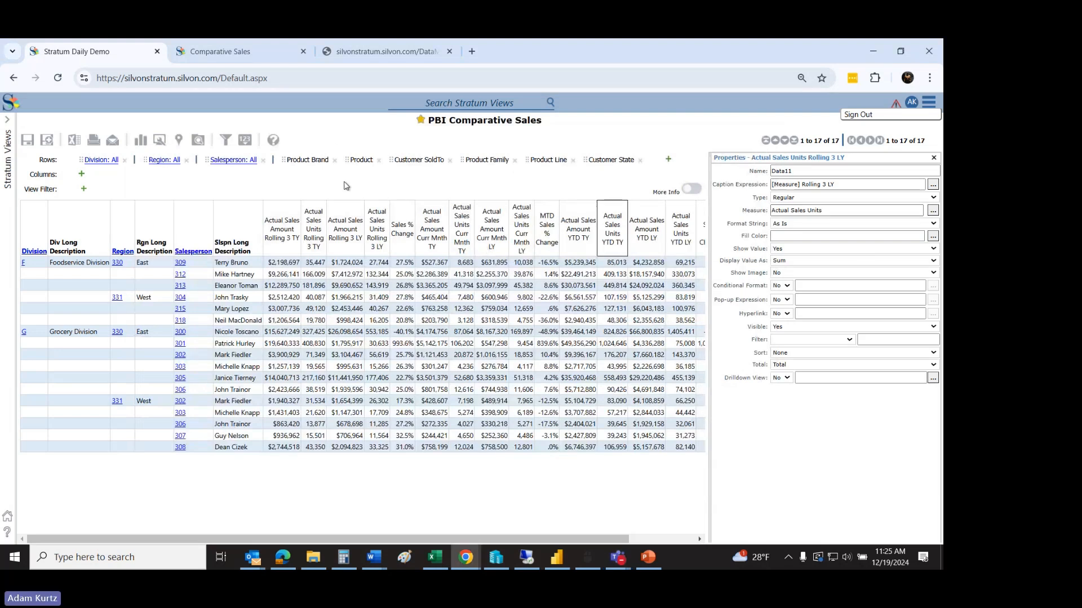
Step: Show the Sales Plan Example workbook in Excel briefly, and switch to the contact information slide in PowerPoint
click(435, 557)
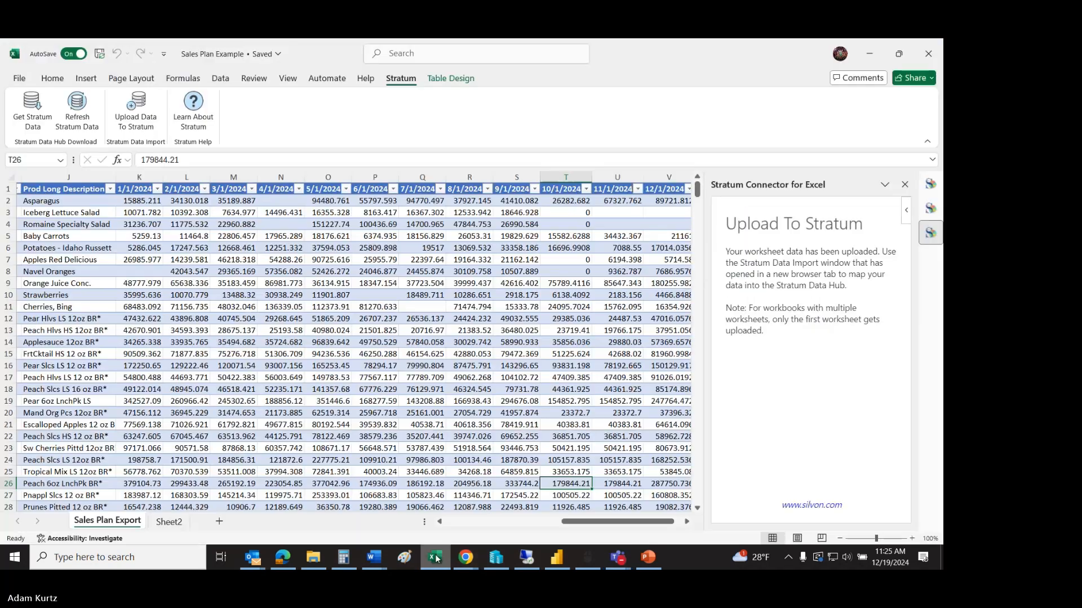
click(435, 558)
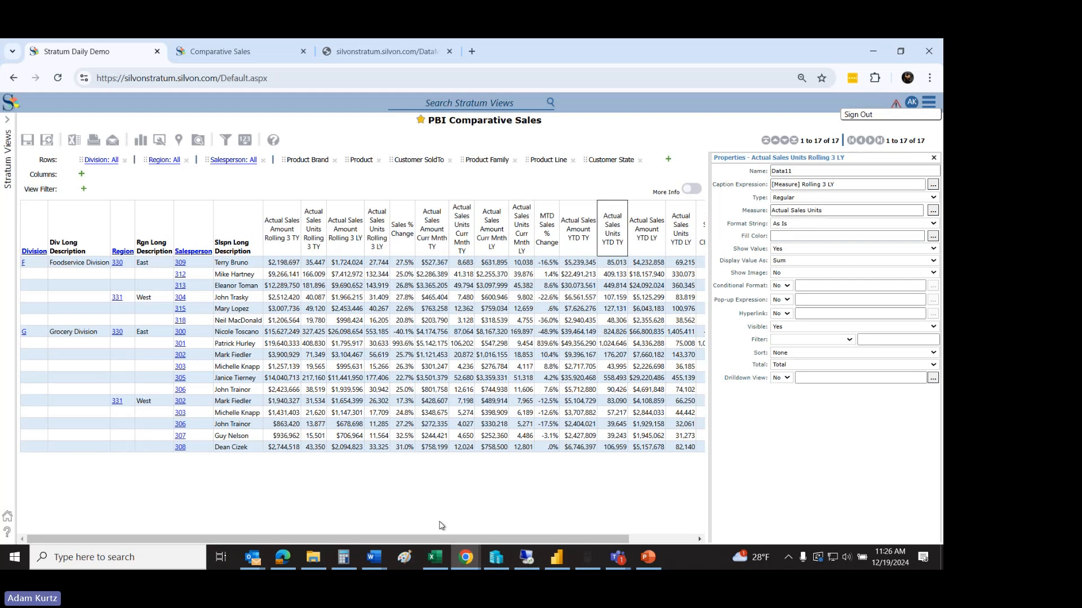
click(648, 558)
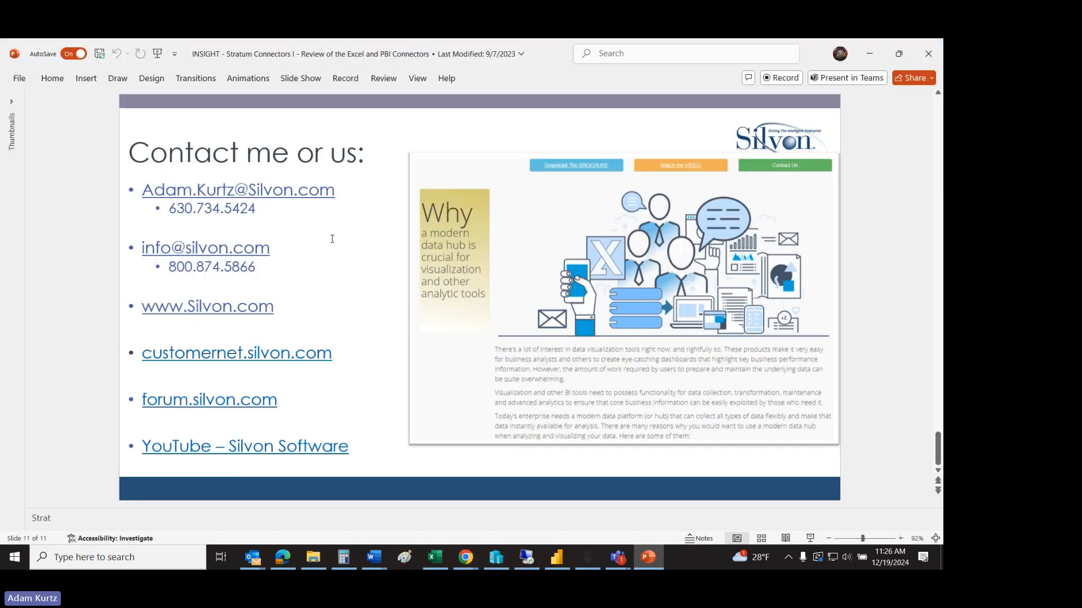